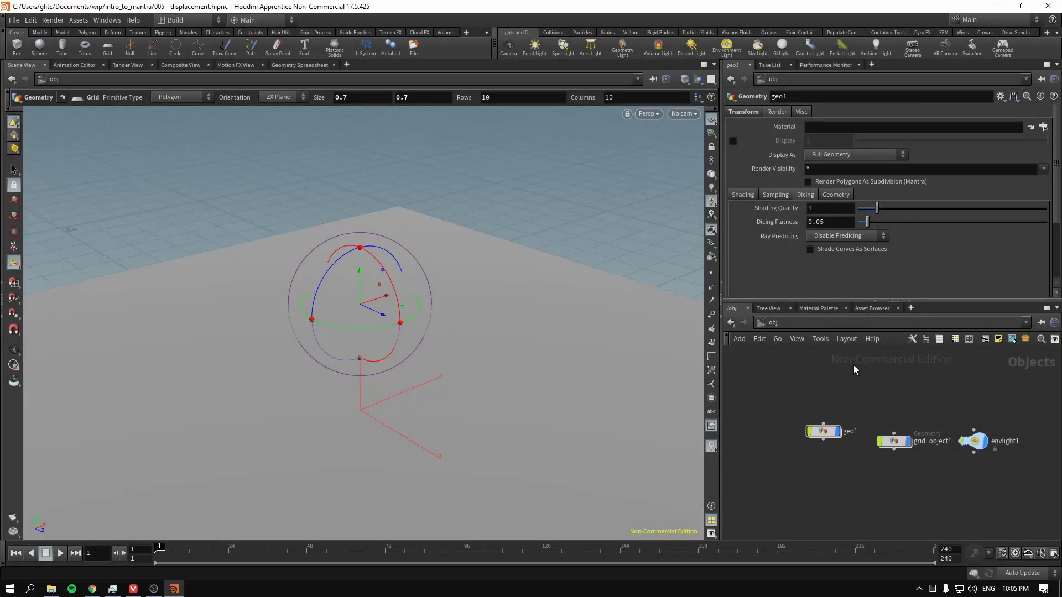
Step: Inspect geo1's geometry nodes, then return to the object level
{"action": "double_click", "coordinate": [823, 431]}
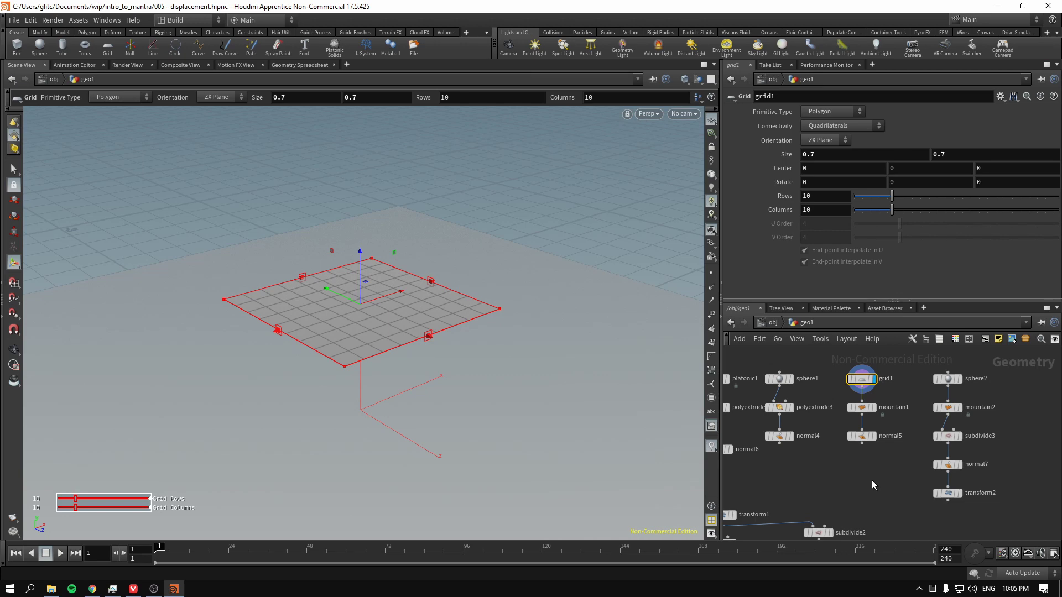
{"action": "left_click", "coordinate": [777, 322]}
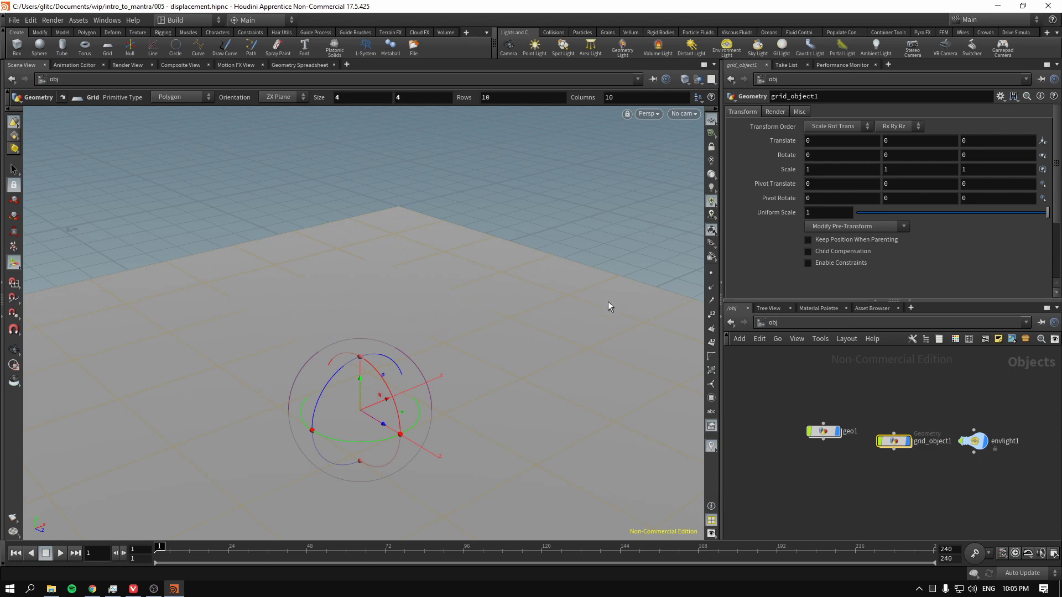
{"action": "left_click_drag", "start_coordinate": [767, 391], "coordinate": [830, 437]}
{"action": "double_click", "coordinate": [823, 433]}
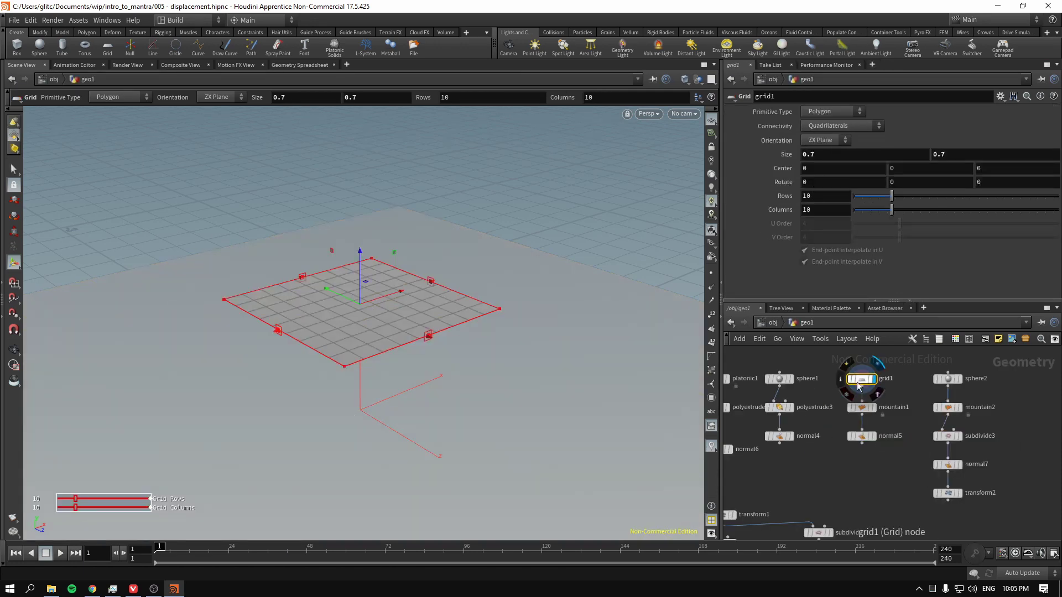
{"action": "left_click", "coordinate": [772, 325]}
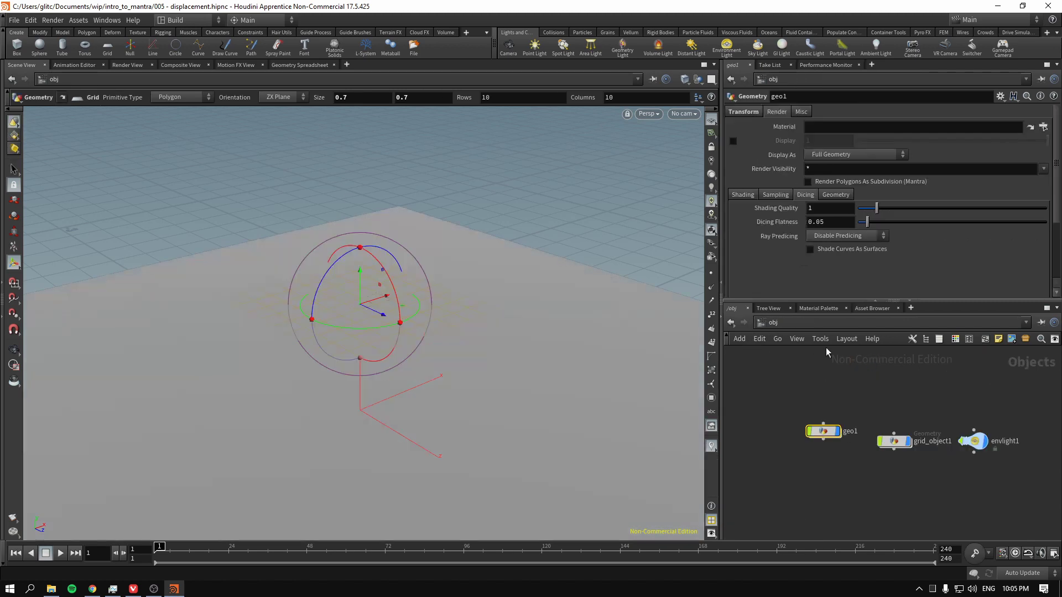
Step: Keep envlight1's Light Intensity at 0.72 and switch to the /mat network
{"action": "left_click_drag", "start_coordinate": [946, 398], "coordinate": [1011, 468]}
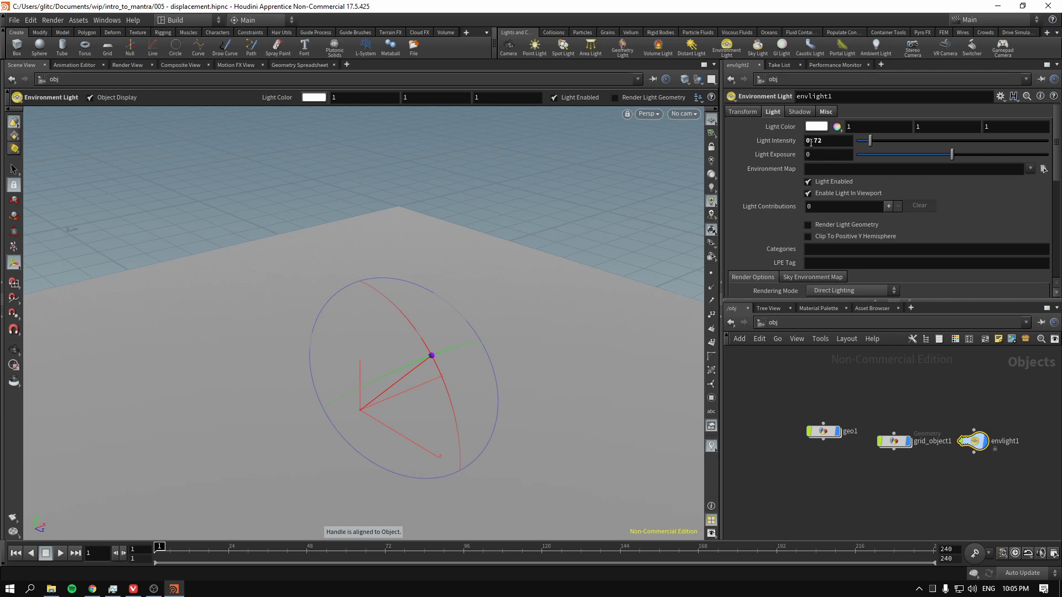
{"action": "key", "text": "Return"}
{"action": "left_click", "coordinate": [823, 431]}
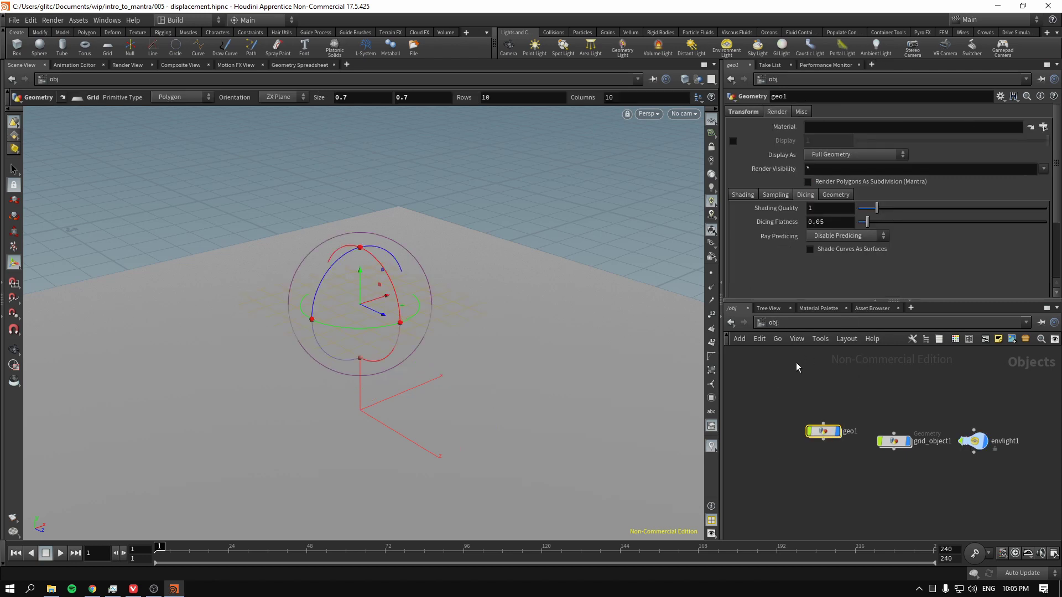
{"action": "left_click", "coordinate": [777, 323]}
{"action": "left_click", "coordinate": [810, 365]}
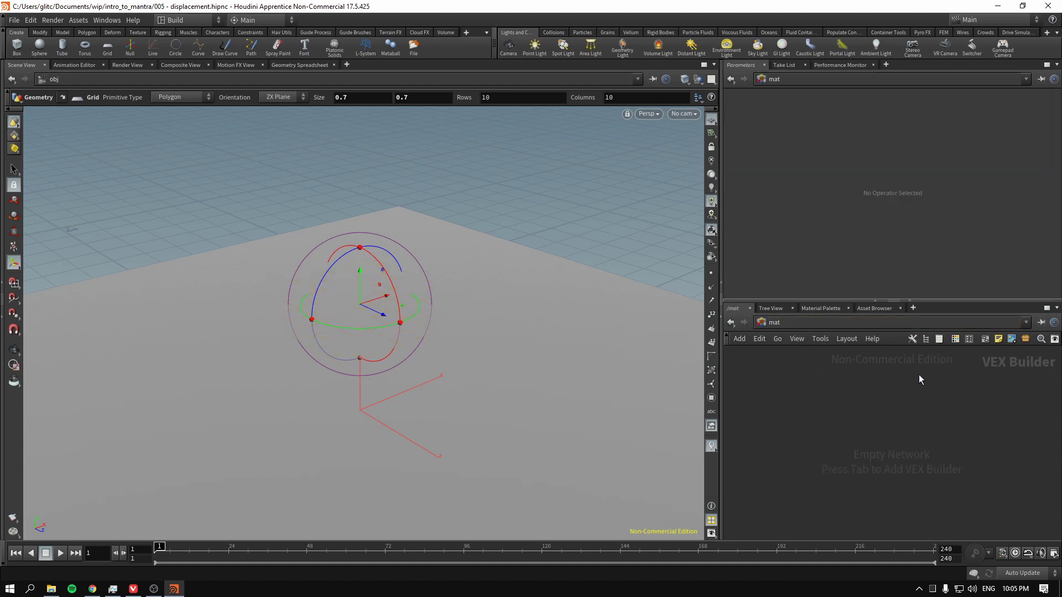
Step: Add a Principled Shader node to the material network
{"action": "key", "text": "Tab"}
{"action": "type", "text": "prin"}
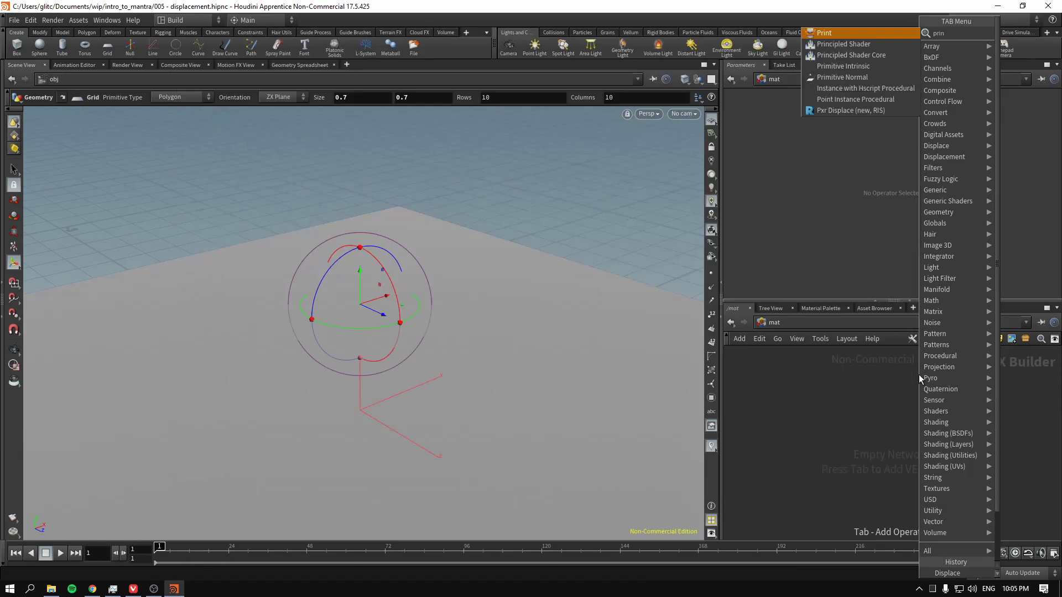
{"action": "key", "text": "Down"}
{"action": "key", "text": "Return"}
{"action": "left_click", "coordinate": [990, 400]}
Step: Add a Rest Position node to the left of the shader
{"action": "key", "text": "Tab"}
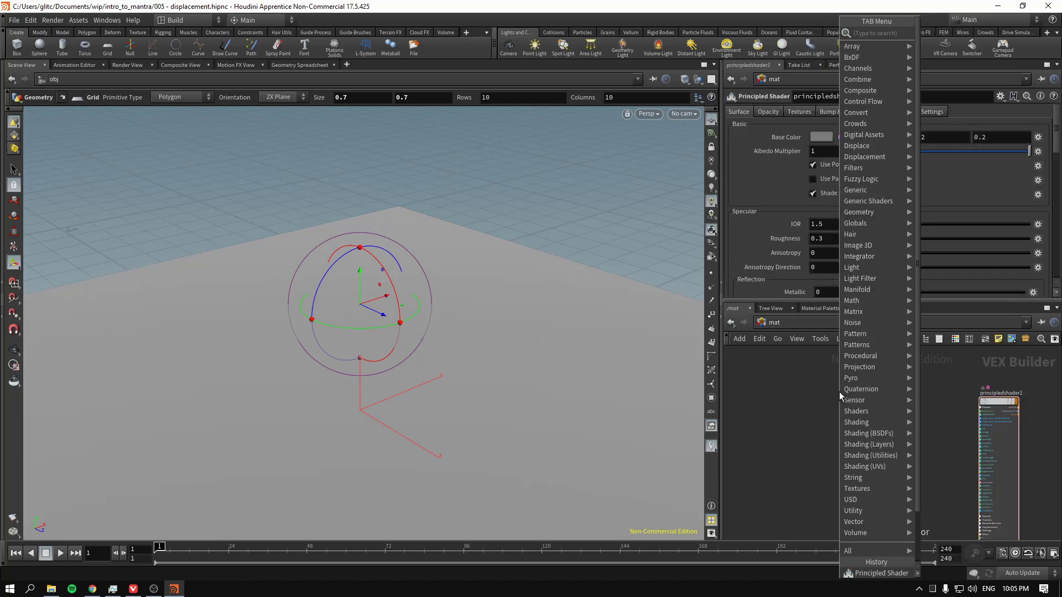
{"action": "type", "text": "restp"}
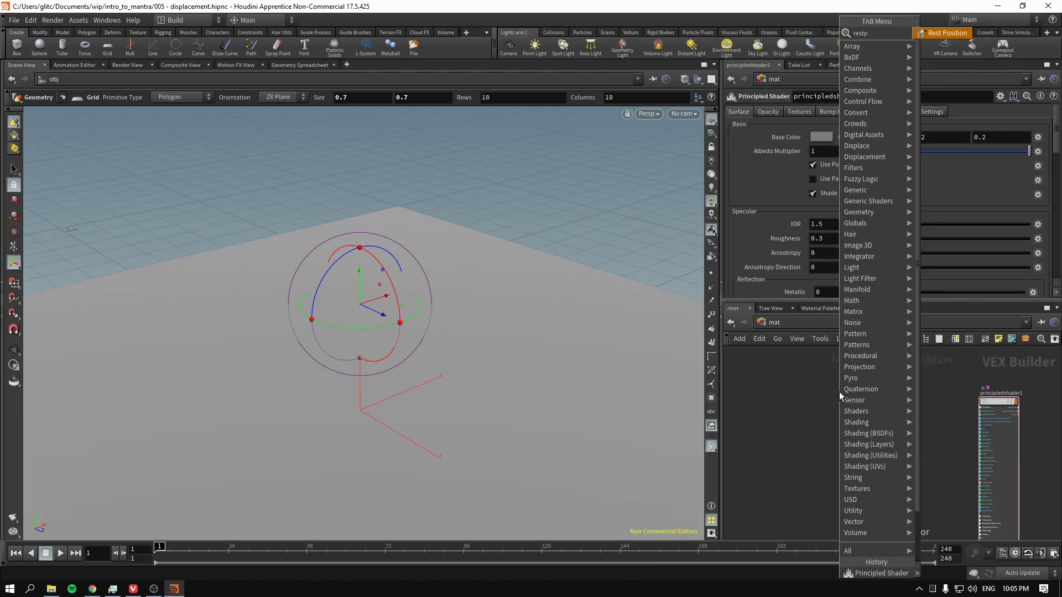
{"action": "key", "text": "Return"}
{"action": "left_click", "coordinate": [800, 398]}
Step: Add a Worley Noise node and set its Metric to Chebyshev
{"action": "key", "text": "Tab"}
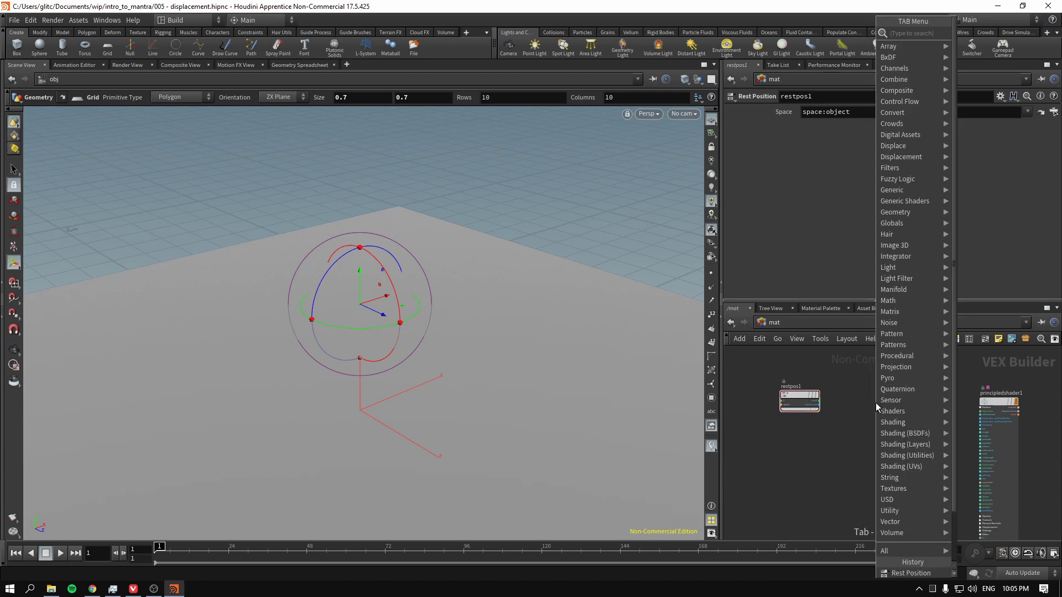
{"action": "type", "text": "worl"}
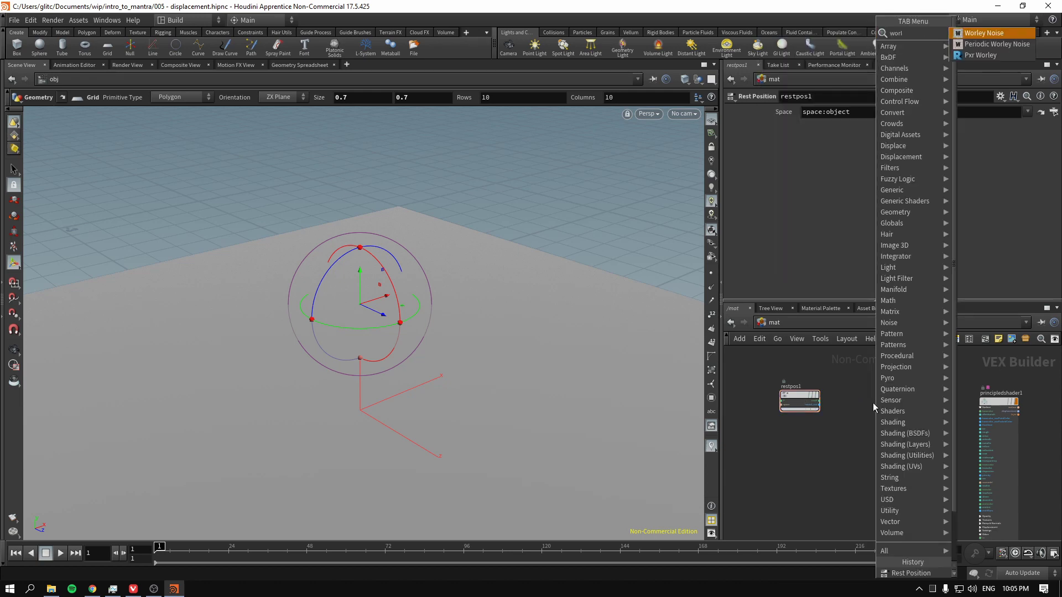
{"action": "key", "text": "Return"}
{"action": "scroll", "coordinate": [907, 394], "scroll_direction": "up", "scroll_amount": 2}
{"action": "left_click", "coordinate": [924, 389]}
{"action": "left_click_drag", "start_coordinate": [924, 389], "coordinate": [879, 392]}
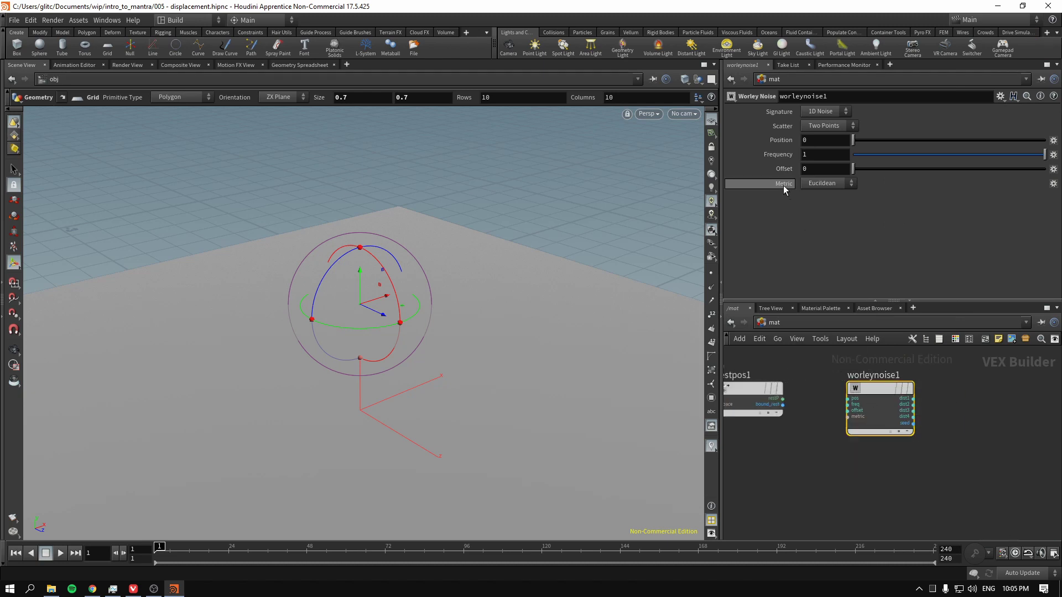
{"action": "left_click", "coordinate": [825, 184]}
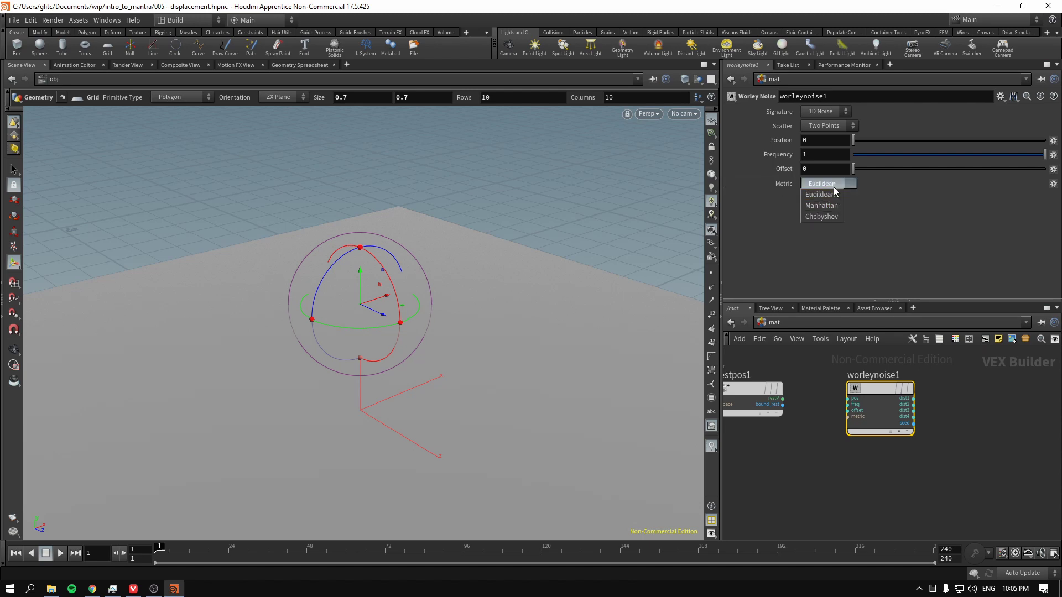
{"action": "left_click", "coordinate": [825, 216]}
Step: Move principledshader1 to the right and create a Displace node with 'displ'
{"action": "scroll", "coordinate": [954, 457], "scroll_direction": "down", "scroll_amount": 3}
{"action": "middle_click_drag", "start_coordinate": [954, 457], "coordinate": [874, 447]}
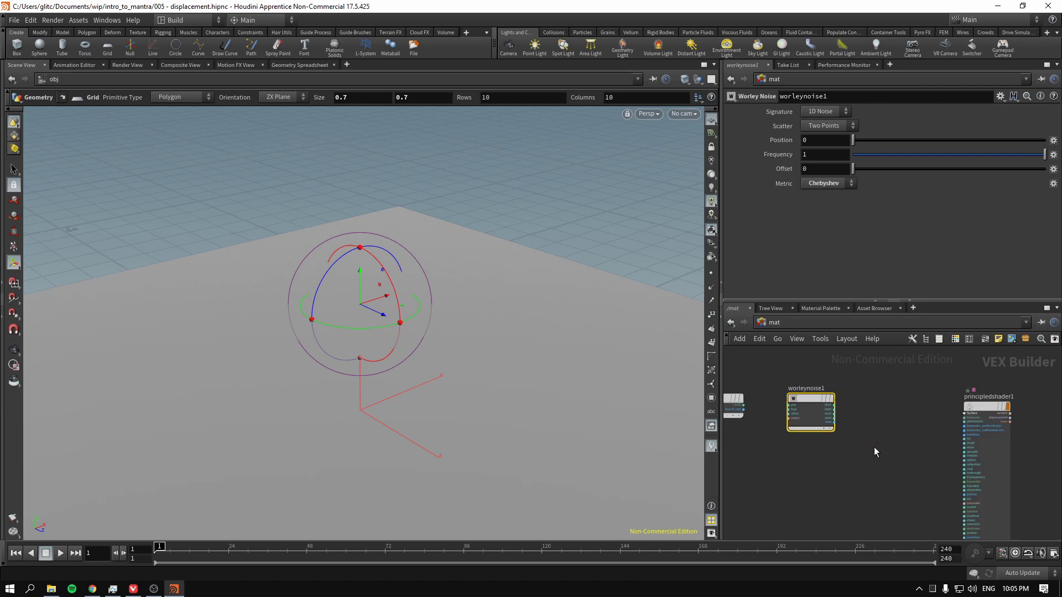
{"action": "mouse_move", "coordinate": [982, 403]}
{"action": "left_mouse_down"}
{"action": "mouse_move", "coordinate": [1001, 401]}
{"action": "mouse_move", "coordinate": [973, 397]}
{"action": "mouse_move", "coordinate": [986, 394]}
{"action": "left_mouse_up"}
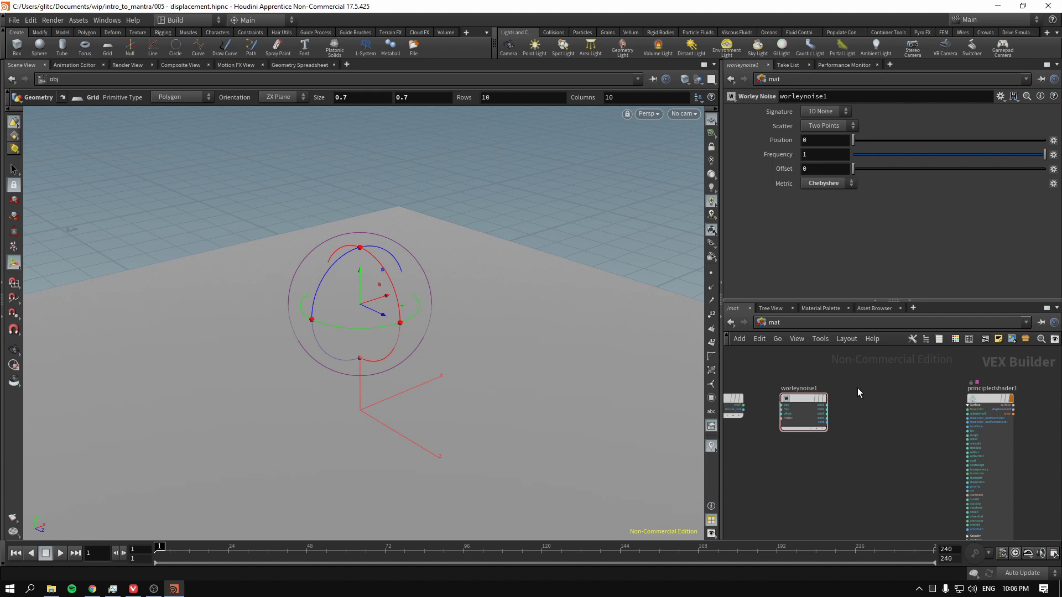
{"action": "key", "text": "Tab"}
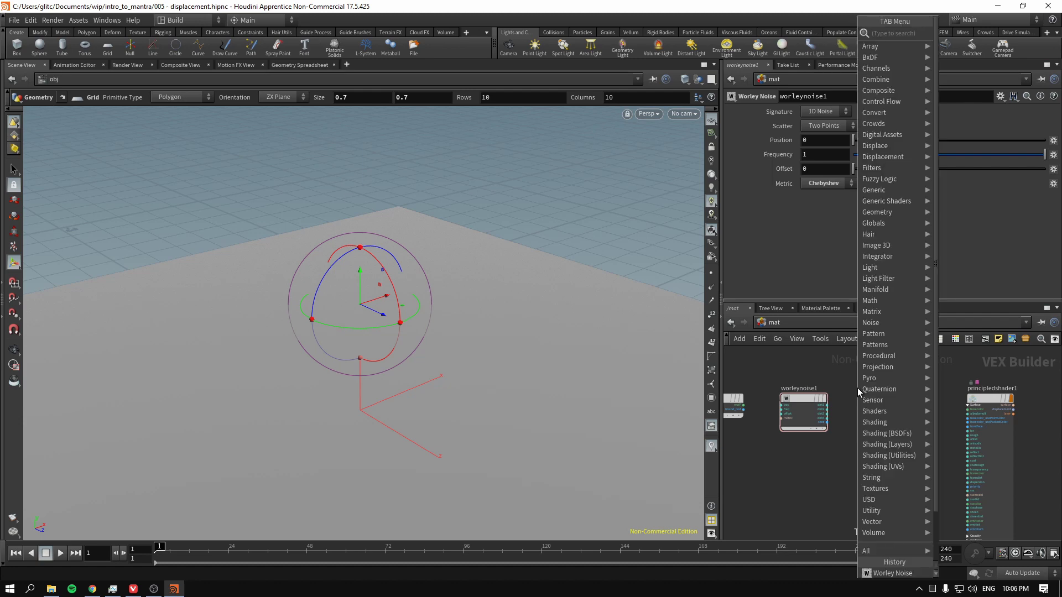
{"action": "type", "text": "displ"}
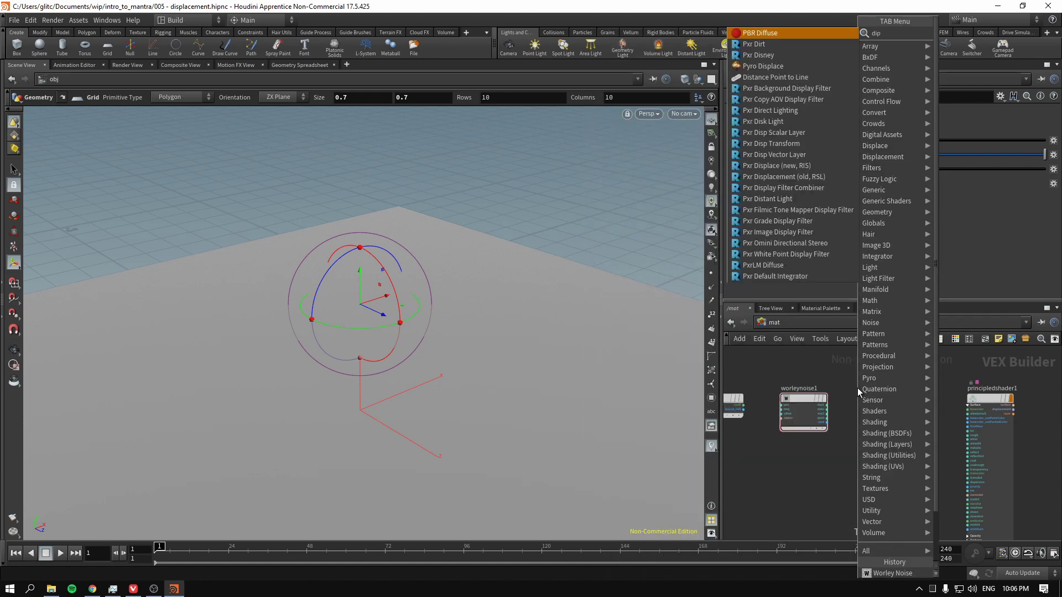
{"action": "key", "text": "Return"}
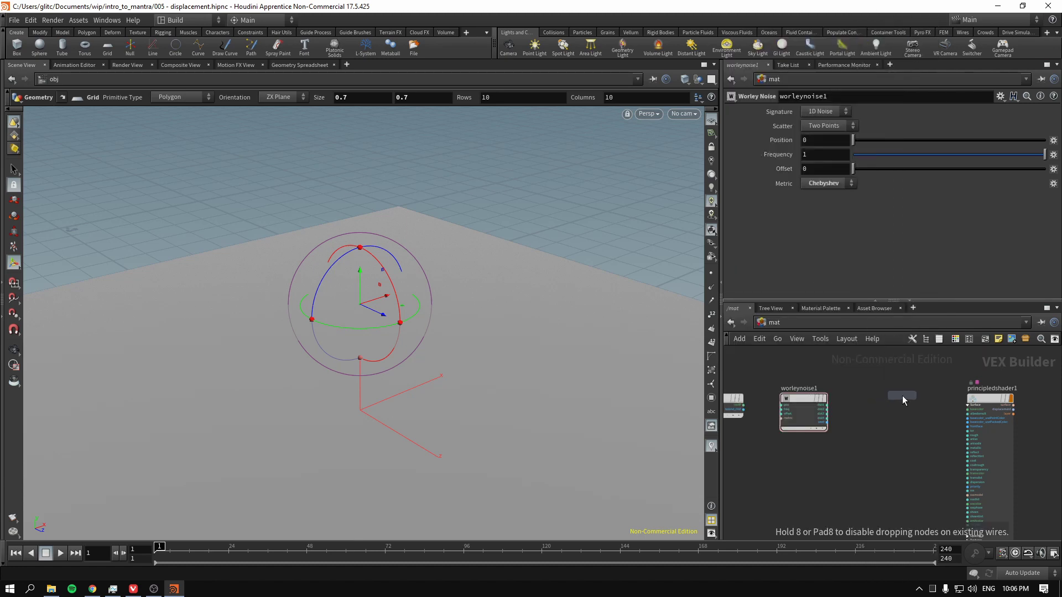
Step: Place displace1, wire restP into worleynoise1's pos, and set Worley frequency to 11
{"action": "left_click", "coordinate": [904, 400]}
{"action": "scroll", "coordinate": [844, 442], "scroll_direction": "up", "scroll_amount": 3}
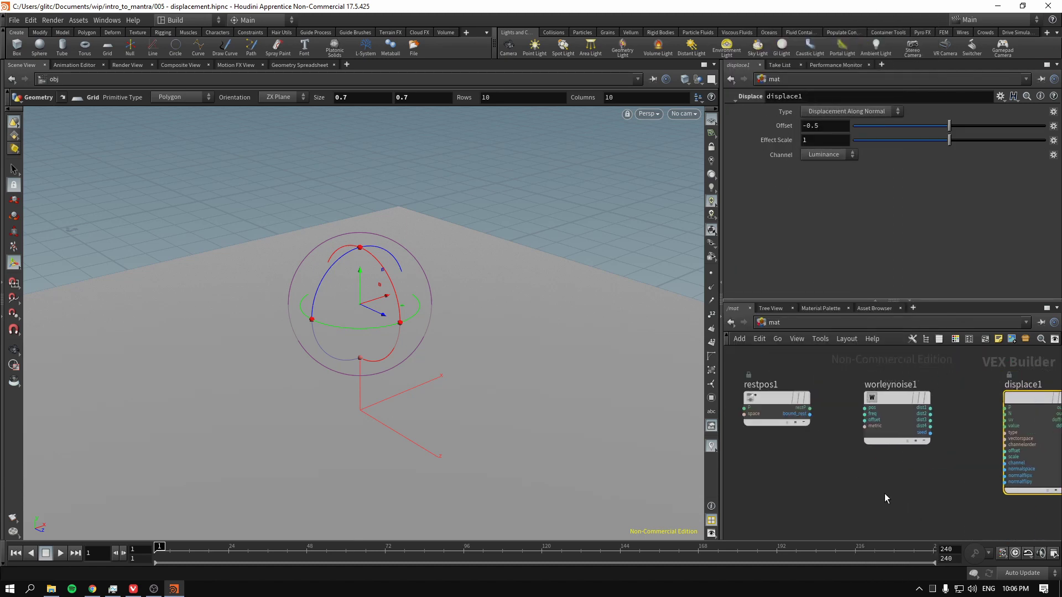
{"action": "left_click", "coordinate": [809, 408]}
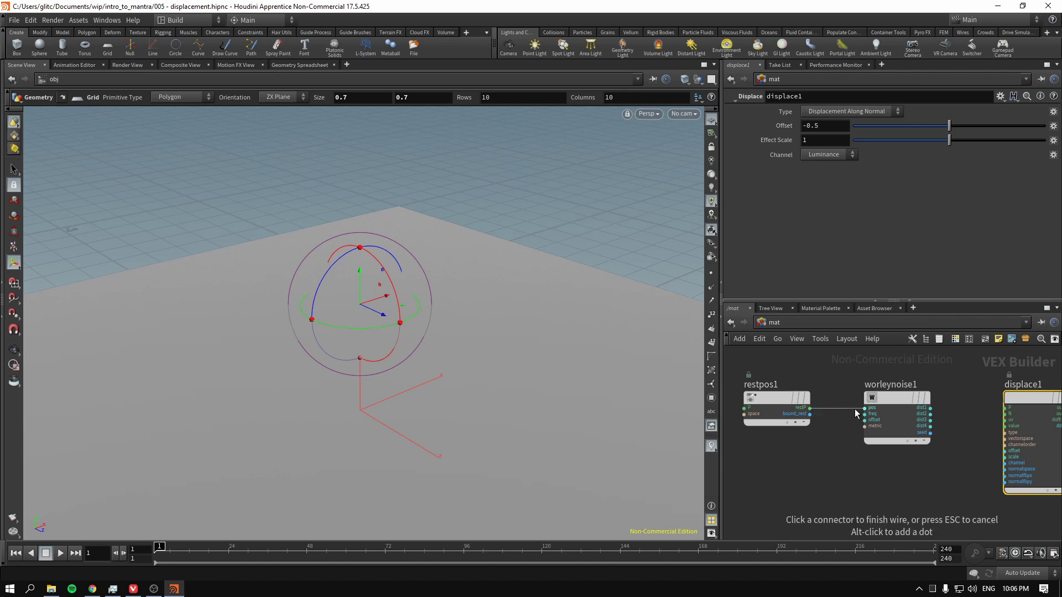
{"action": "left_click", "coordinate": [865, 408]}
{"action": "left_click", "coordinate": [901, 395]}
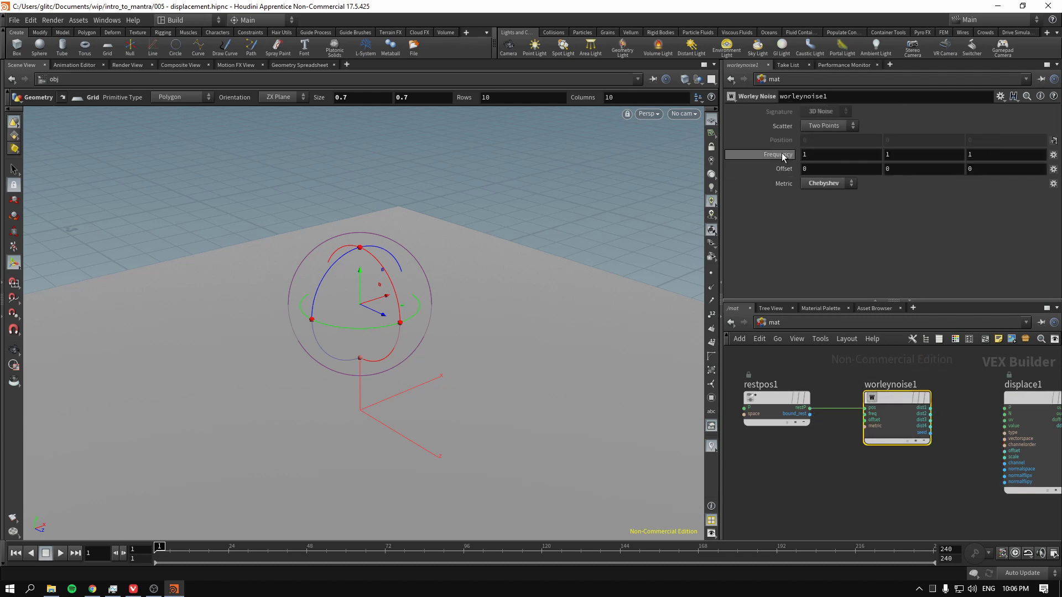
{"action": "middle_click_drag", "start_coordinate": [782, 152], "coordinate": [804, 109]}
{"action": "middle_click_drag", "start_coordinate": [960, 483], "coordinate": [851, 475]}
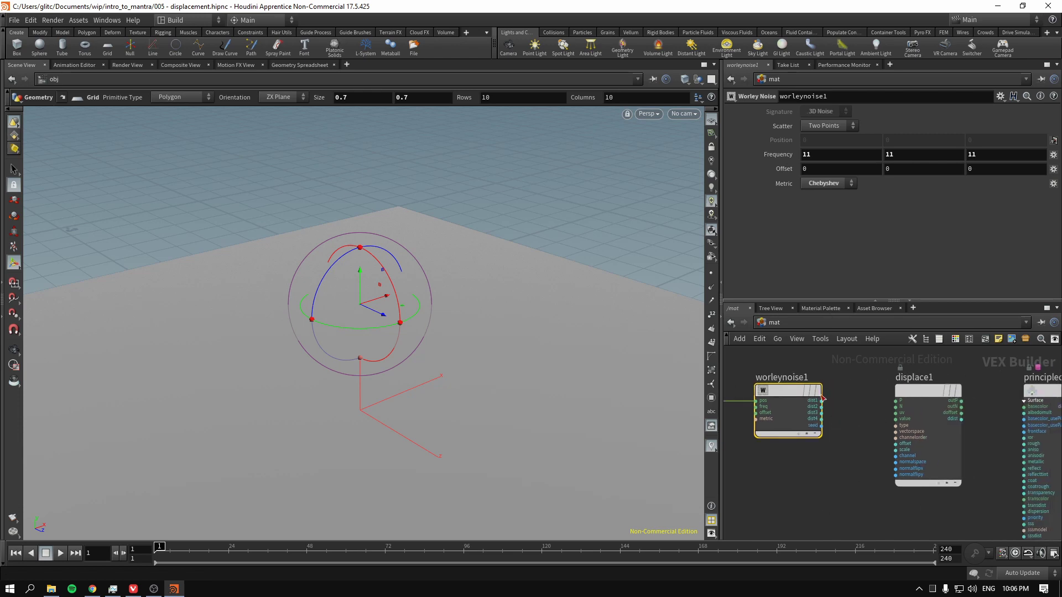
Step: Connect worleynoise1's dist1 output into displace1's value input
{"action": "left_click_drag", "start_coordinate": [923, 392], "coordinate": [912, 391]}
{"action": "left_click", "coordinate": [821, 400]}
{"action": "scroll", "coordinate": [844, 437], "scroll_direction": "up", "scroll_amount": 2}
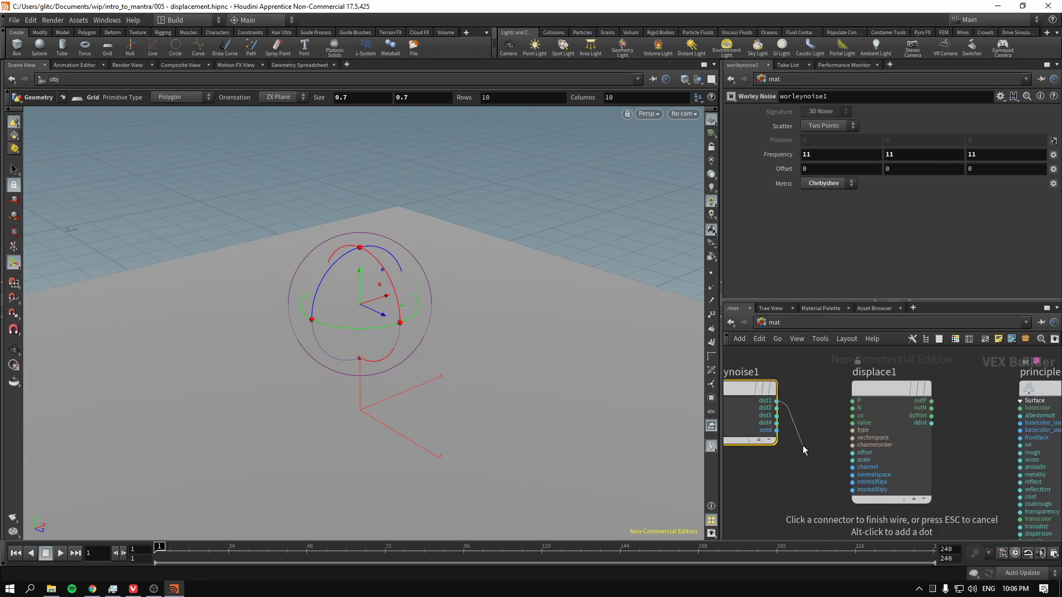
{"action": "left_click", "coordinate": [852, 423]}
Step: Wire displace1's ddist output into principledshader1's disp input
{"action": "left_click", "coordinate": [888, 384]}
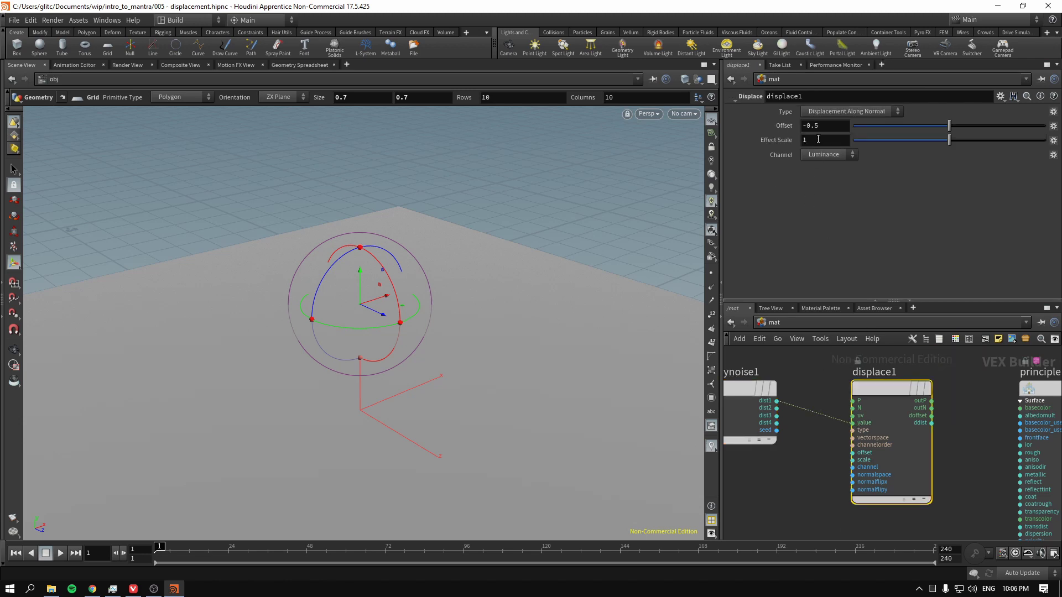
{"action": "middle_click_drag", "start_coordinate": [928, 419], "coordinate": [835, 382]}
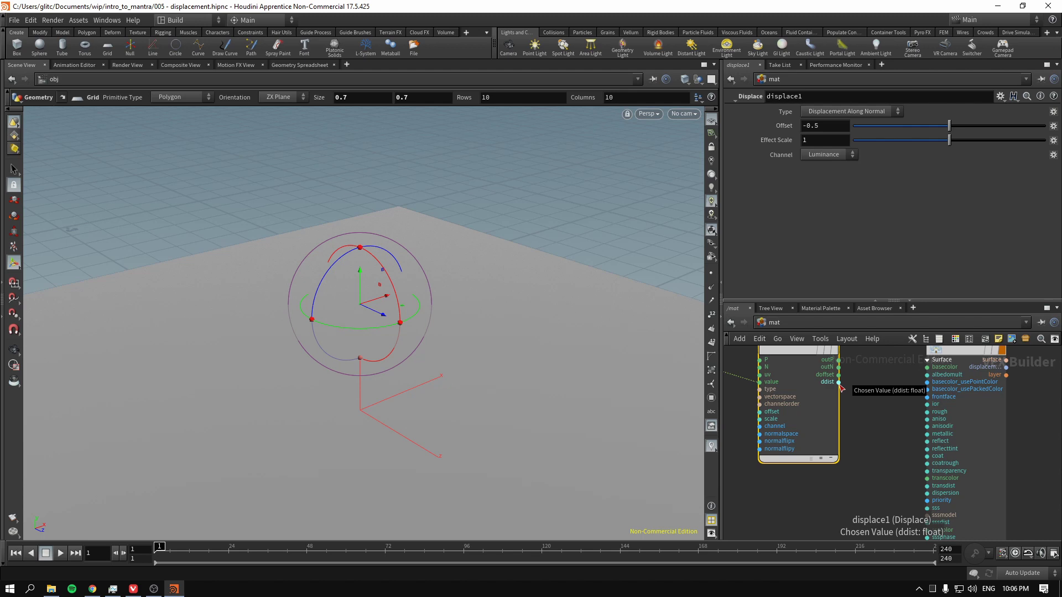
{"action": "left_click", "coordinate": [840, 386]}
{"action": "middle_click_drag", "start_coordinate": [858, 466], "coordinate": [813, 379]}
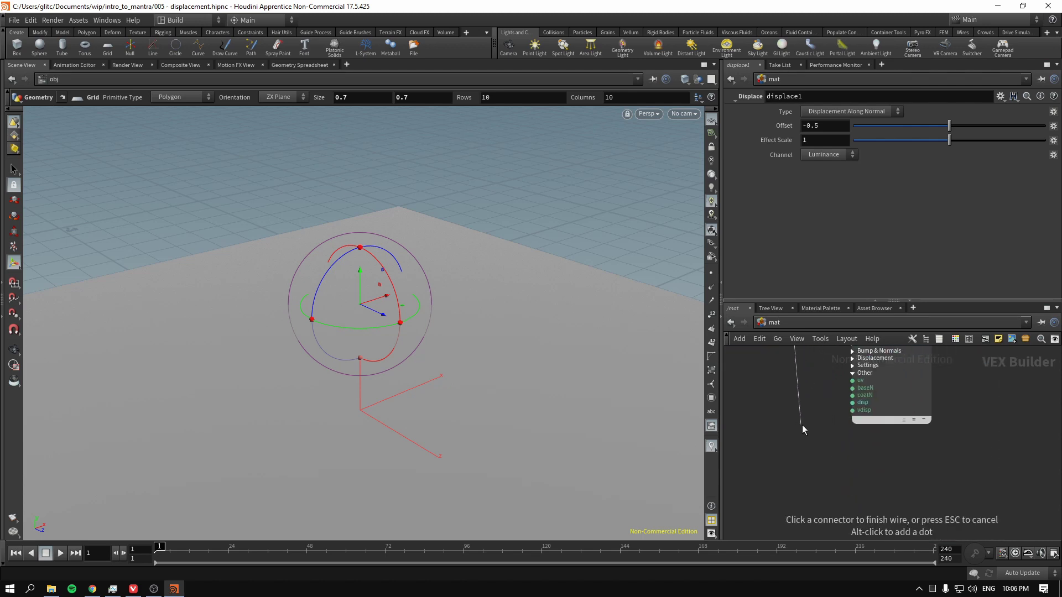
{"action": "left_click", "coordinate": [853, 403]}
{"action": "middle_click_drag", "start_coordinate": [804, 407], "coordinate": [917, 496]}
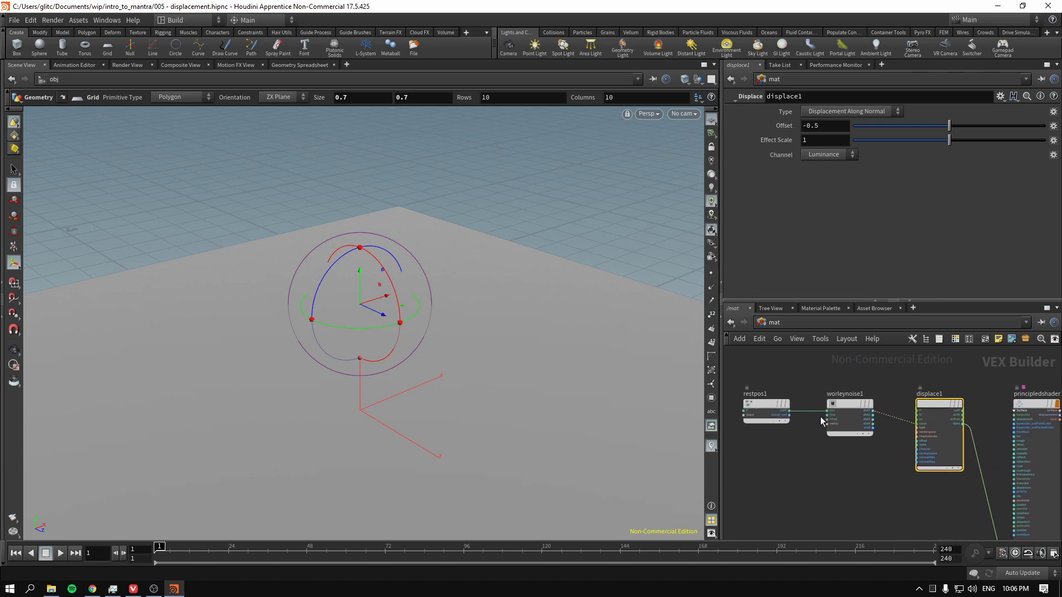
{"action": "left_click", "coordinate": [818, 494]}
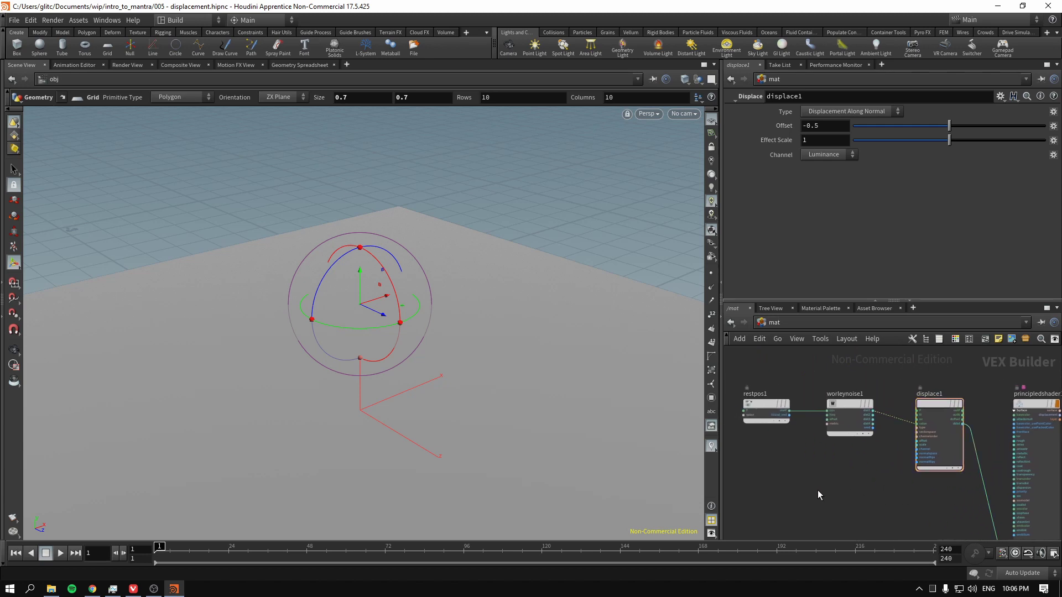
{"action": "left_click", "coordinate": [1031, 403]}
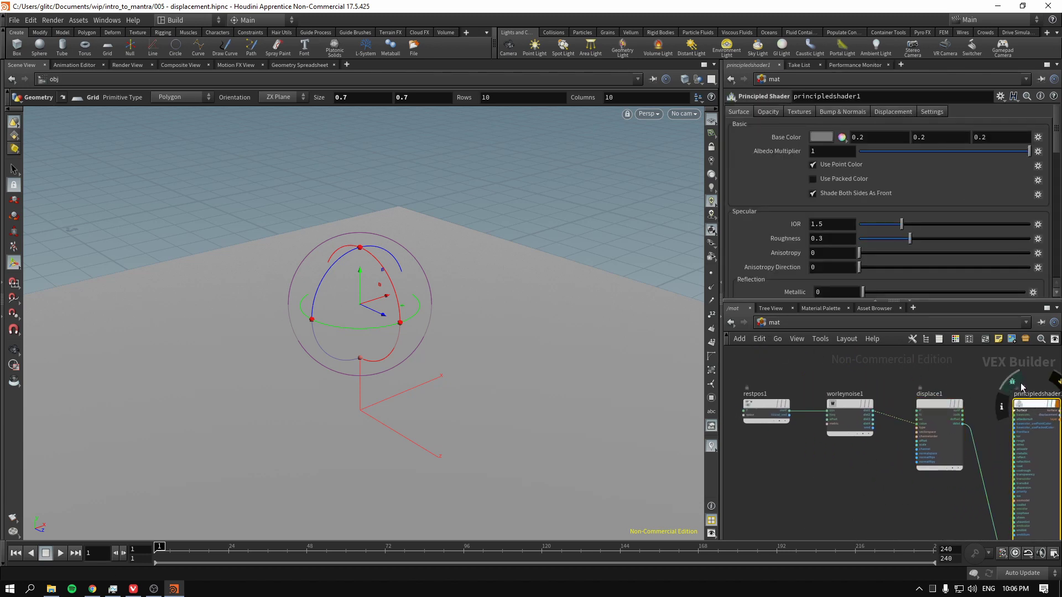
{"action": "middle_click_drag", "start_coordinate": [1011, 377], "coordinate": [929, 375]}
Step: At /obj, set geo1's Material to /mat/principledshader1
{"action": "left_click", "coordinate": [776, 322]}
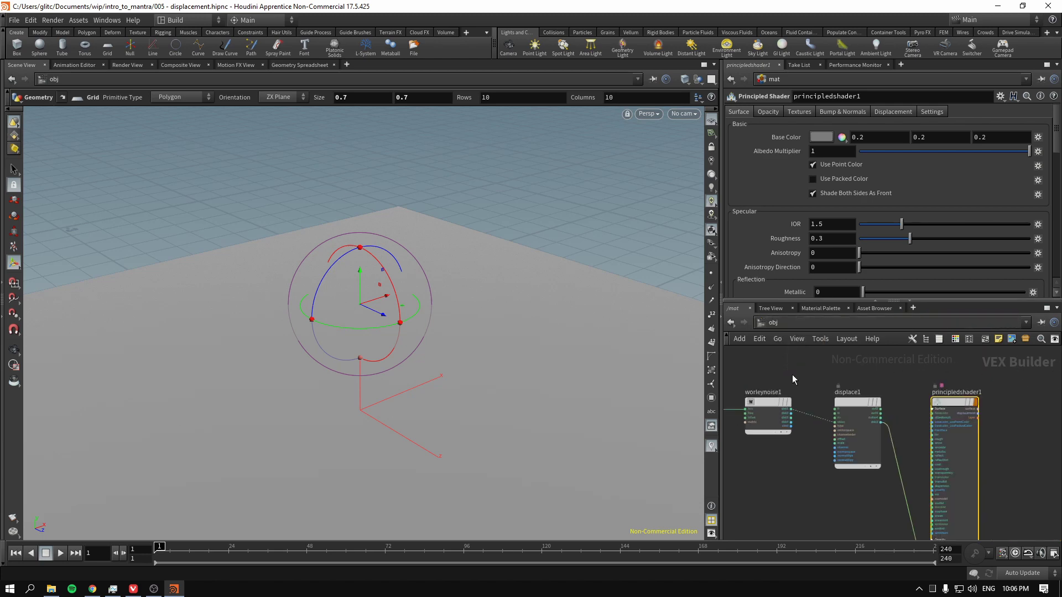
{"action": "left_click", "coordinate": [787, 376]}
{"action": "left_click", "coordinate": [1043, 128]}
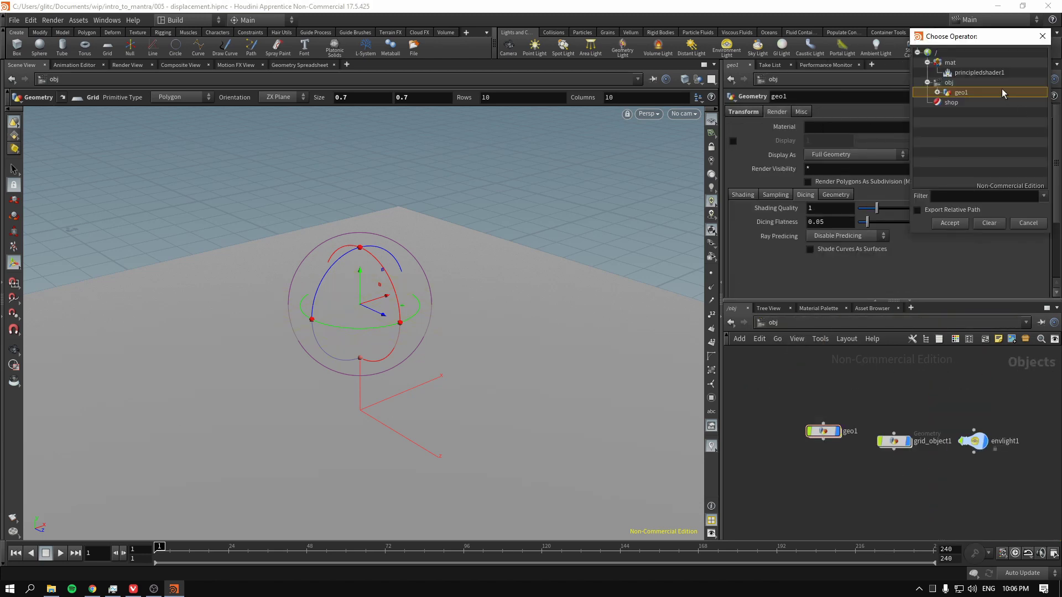
{"action": "left_click", "coordinate": [954, 92]}
{"action": "left_click", "coordinate": [951, 218]}
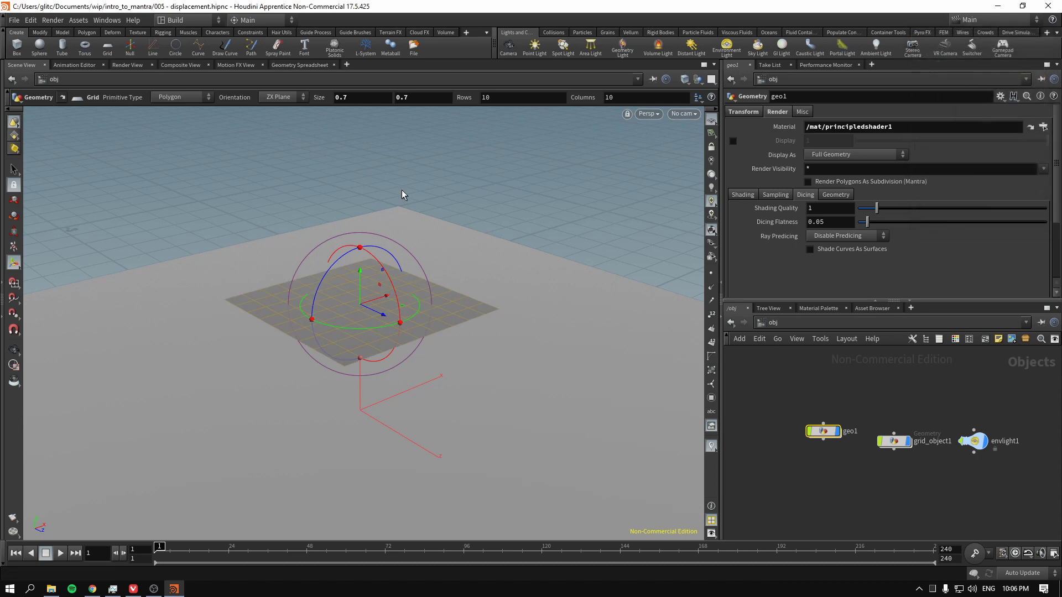
{"action": "left_click", "coordinate": [797, 389]}
{"action": "middle_click_drag", "start_coordinate": [796, 391], "coordinate": [827, 393]}
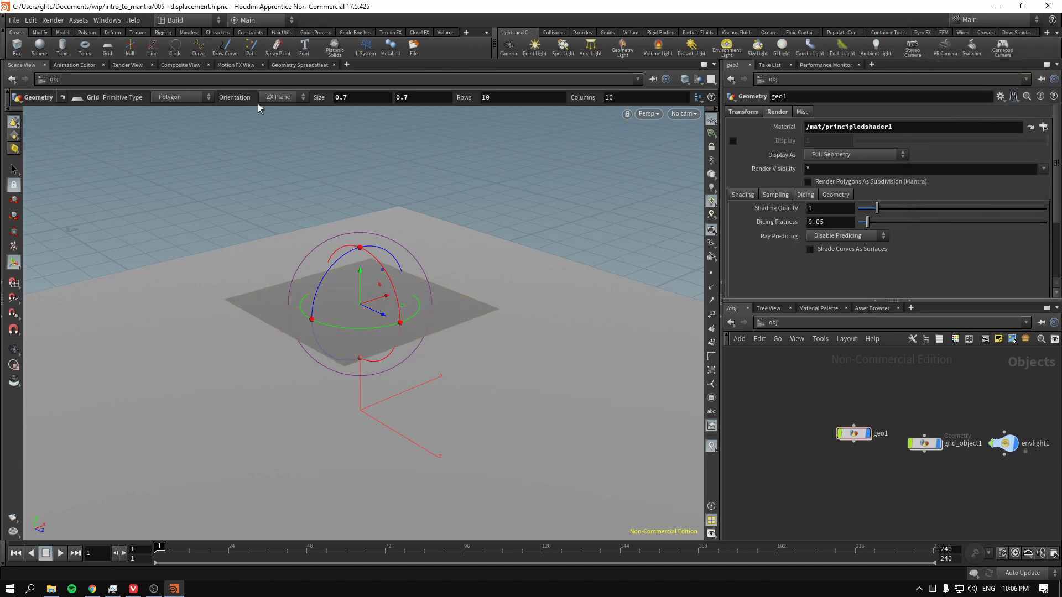
Step: Start a live Mantra render and restrict it to a region around the grid
{"action": "left_click", "coordinate": [127, 65]}
{"action": "left_click", "coordinate": [33, 80]}
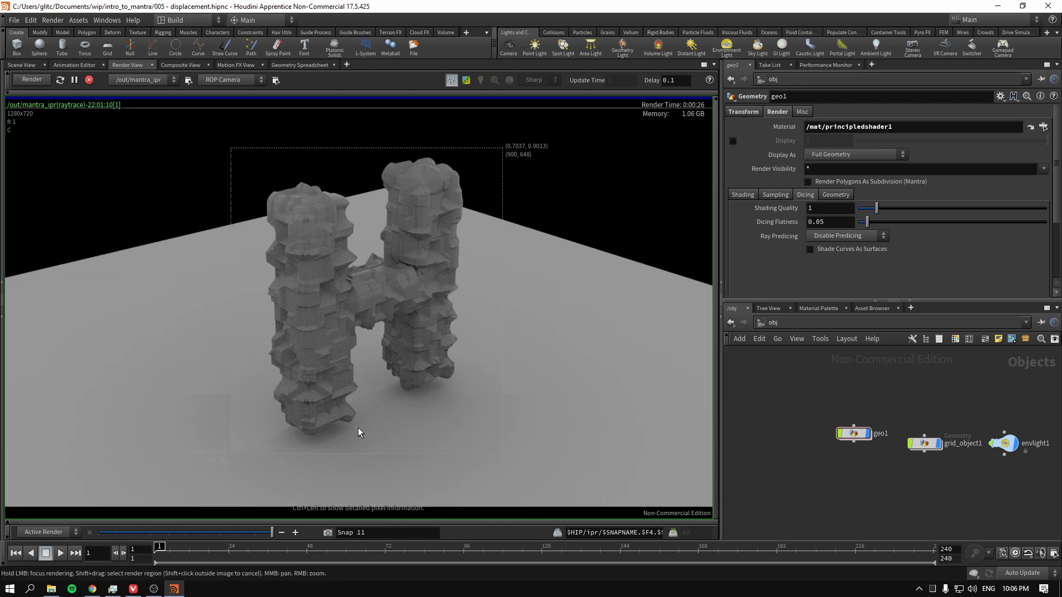
{"action": "left_click", "coordinate": [22, 65]}
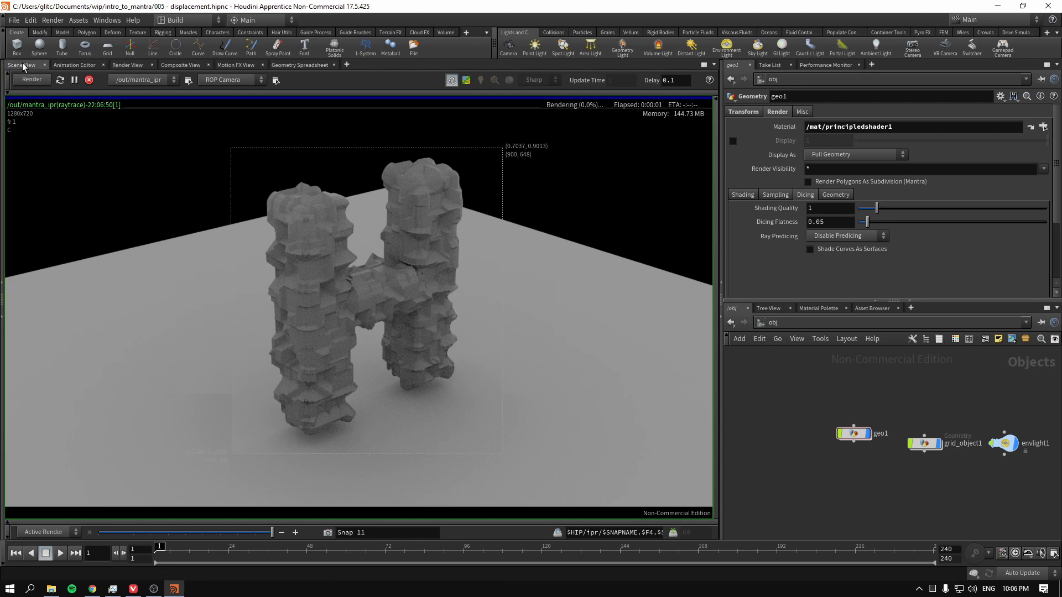
{"action": "left_click", "coordinate": [128, 66]}
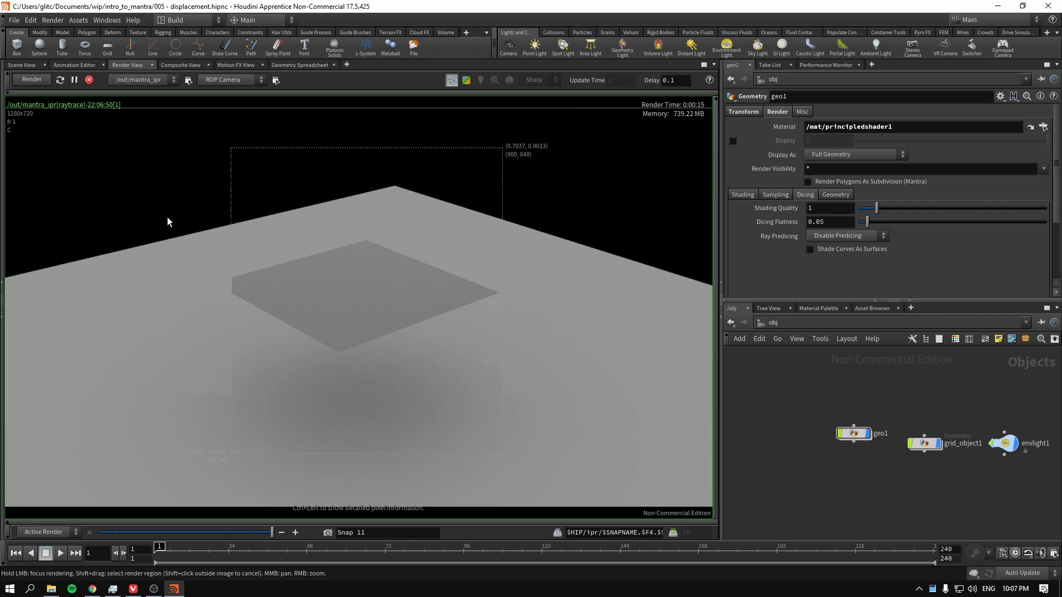
{"action": "left_click_drag", "start_coordinate": [159, 200], "coordinate": [576, 382], "text": "shift"}
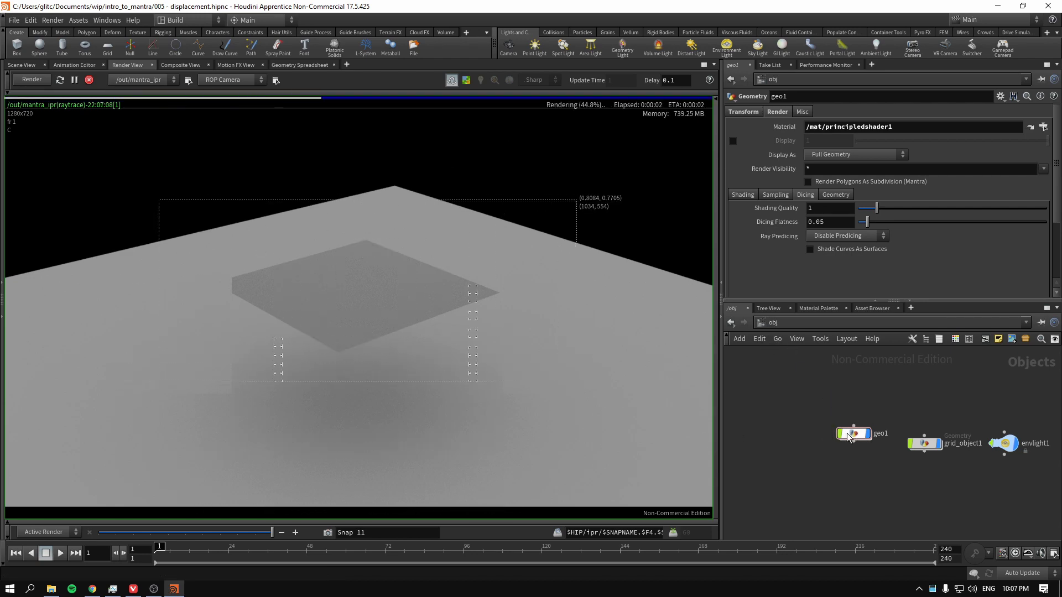
Step: In /mat, check Enable Input Displacement on principledshader1's Displacement tab
{"action": "left_click", "coordinate": [766, 323]}
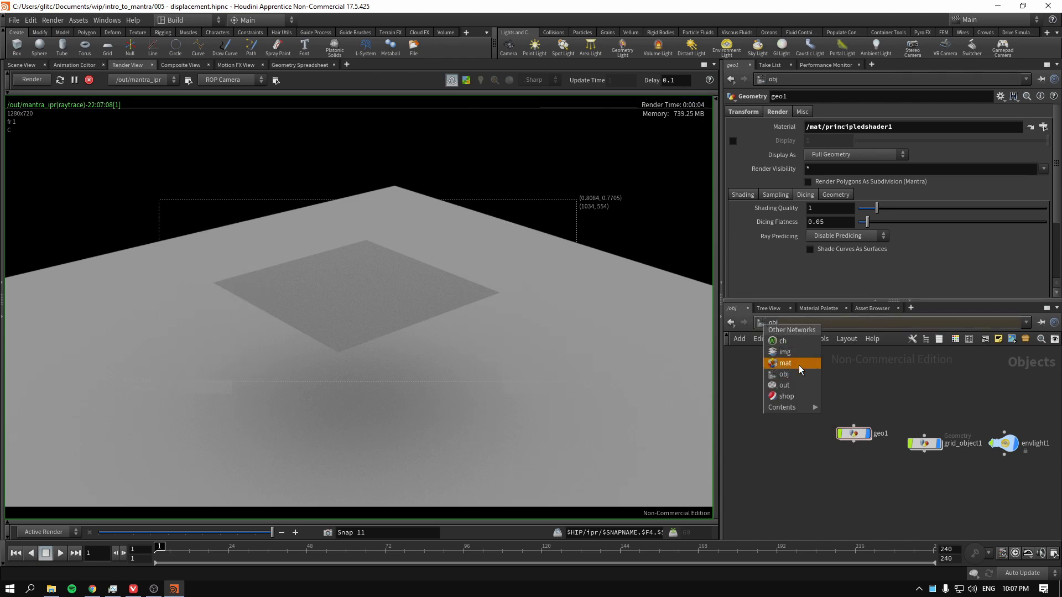
{"action": "left_click", "coordinate": [786, 363]}
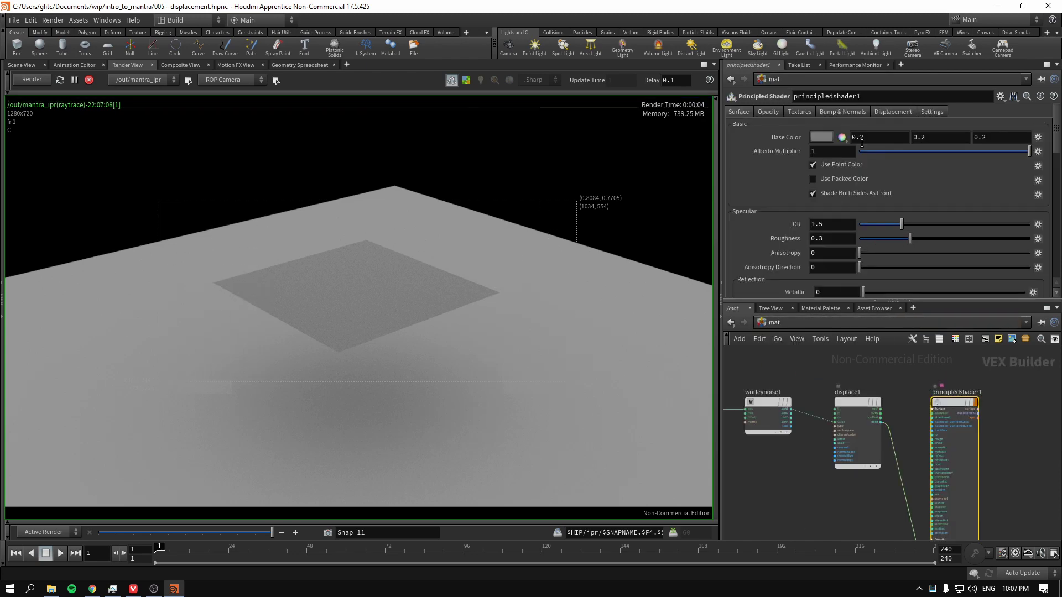
{"action": "left_click", "coordinate": [890, 111]}
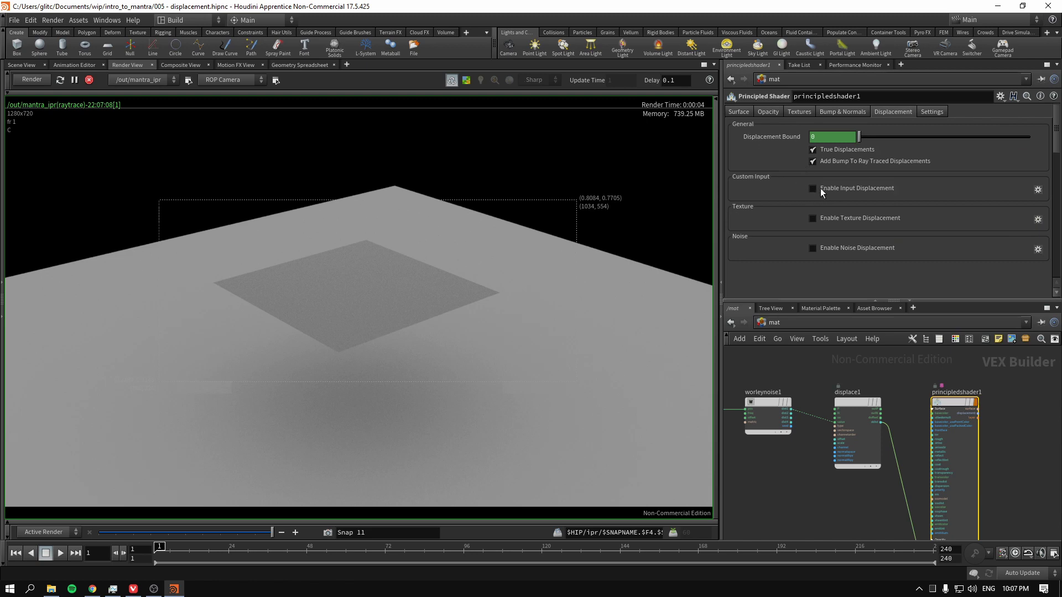
{"action": "left_click", "coordinate": [813, 188]}
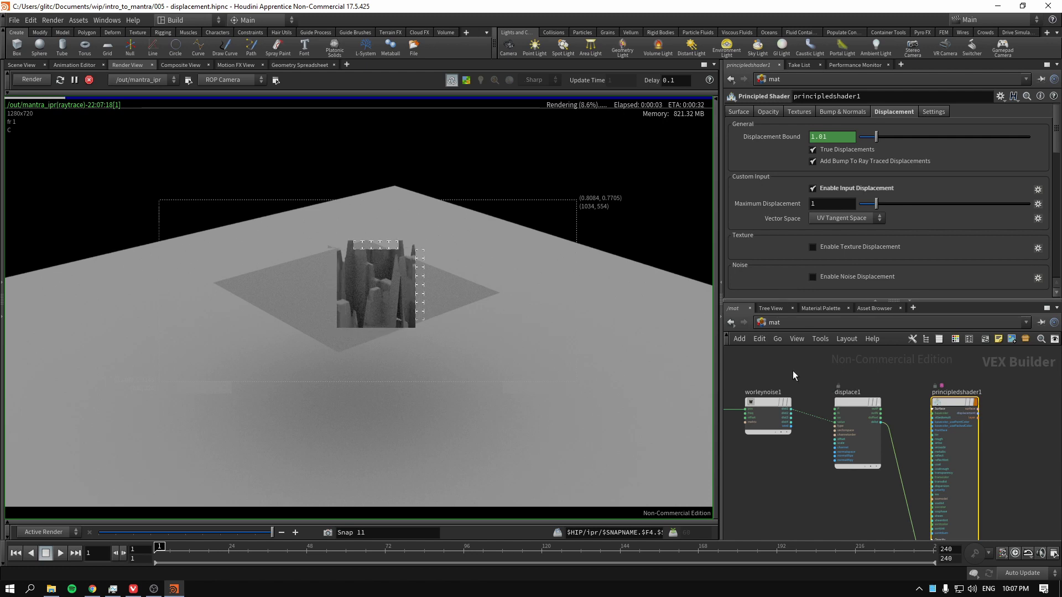
Step: Select displace1 and begin editing its Effect Scale
{"action": "middle_click_drag", "start_coordinate": [772, 367], "coordinate": [812, 382]}
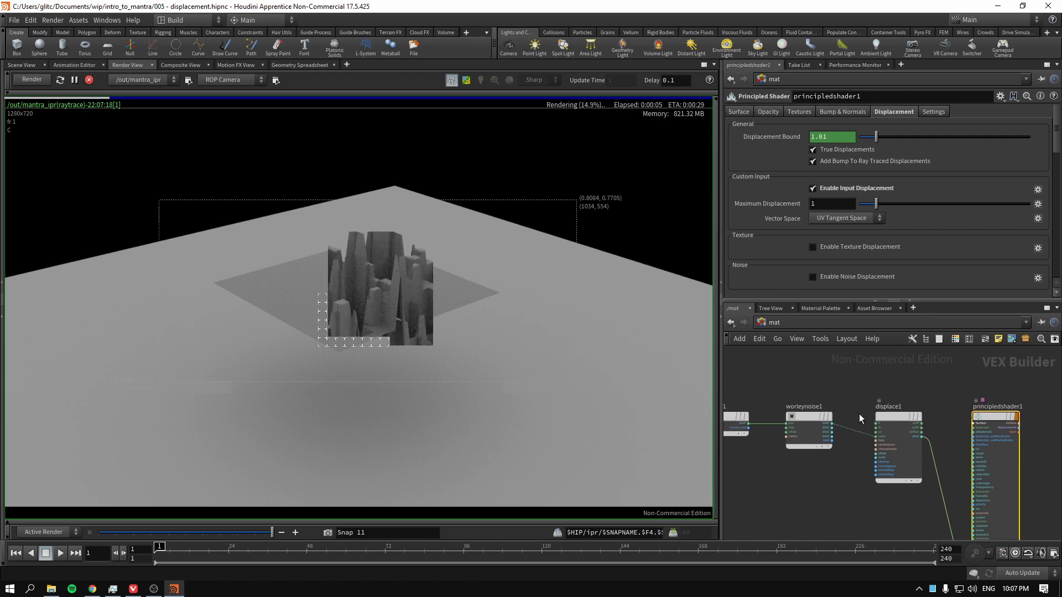
{"action": "left_click", "coordinate": [893, 414]}
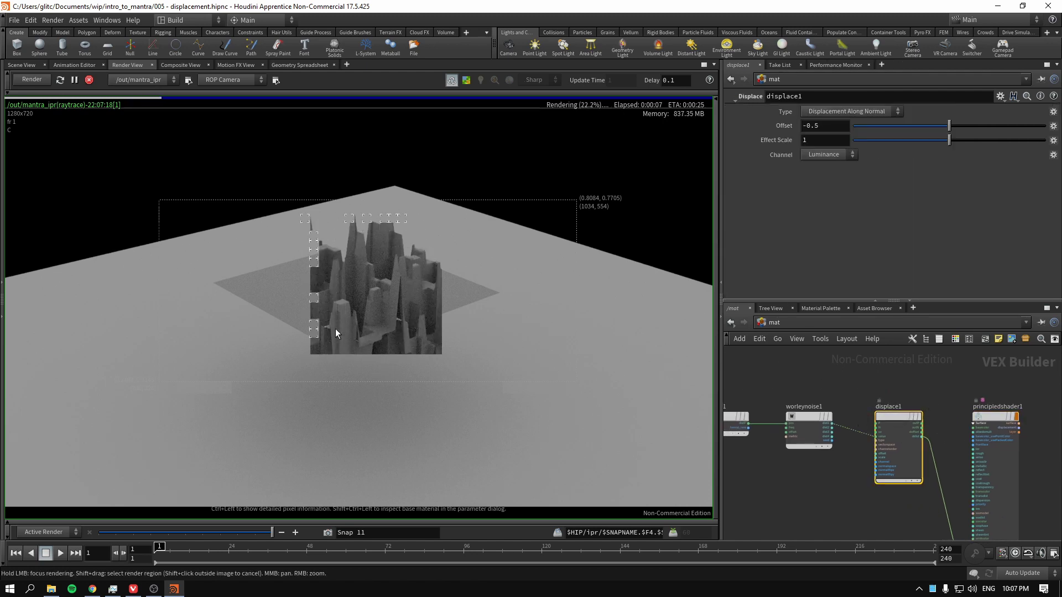
{"action": "left_click", "coordinate": [824, 140]}
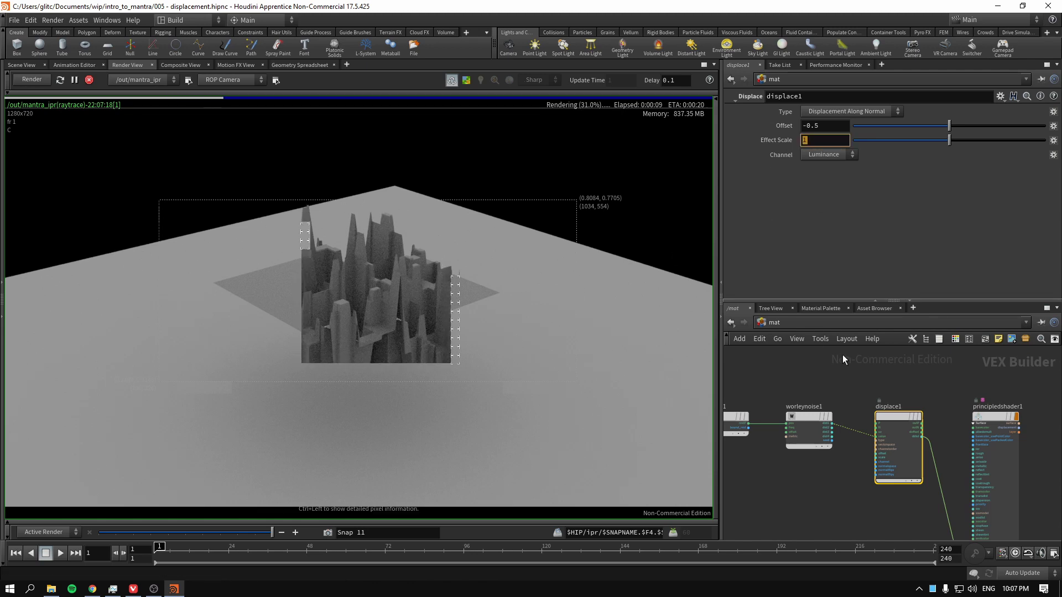
Step: Set displace1's Effect Scale to 0.1 and Offset to -0.05
{"action": "type", "text": "0"}
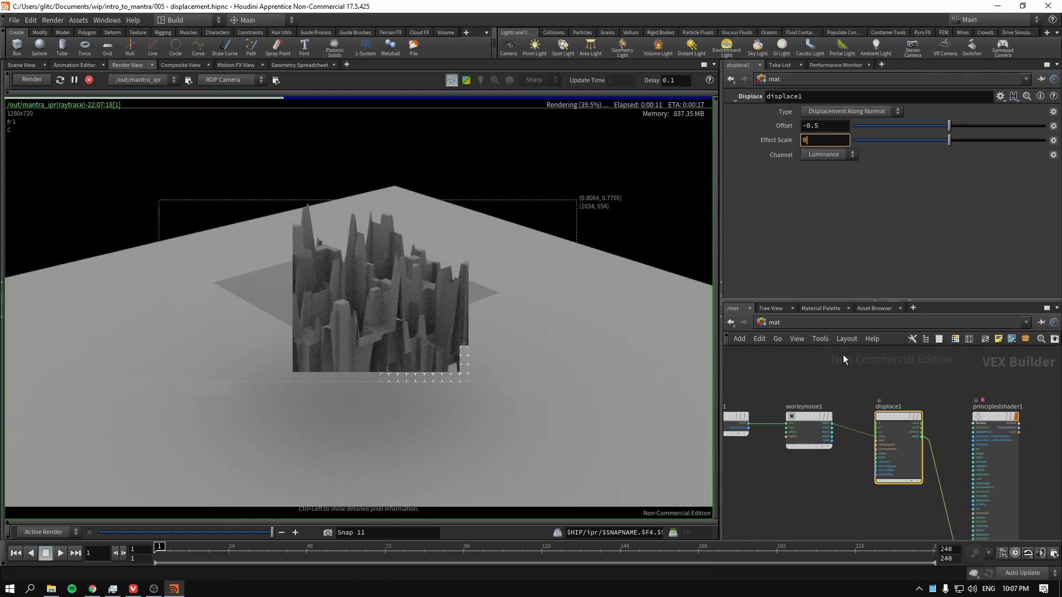
{"action": "type", "text": ".1"}
{"action": "key", "text": "Return"}
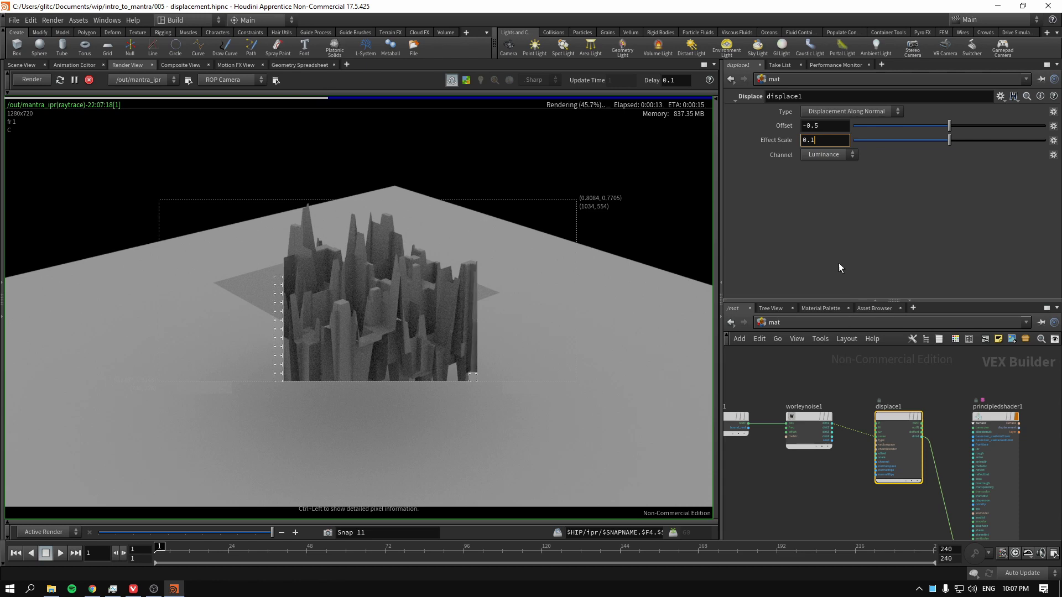
{"action": "left_click_drag", "start_coordinate": [814, 127], "coordinate": [829, 126]}
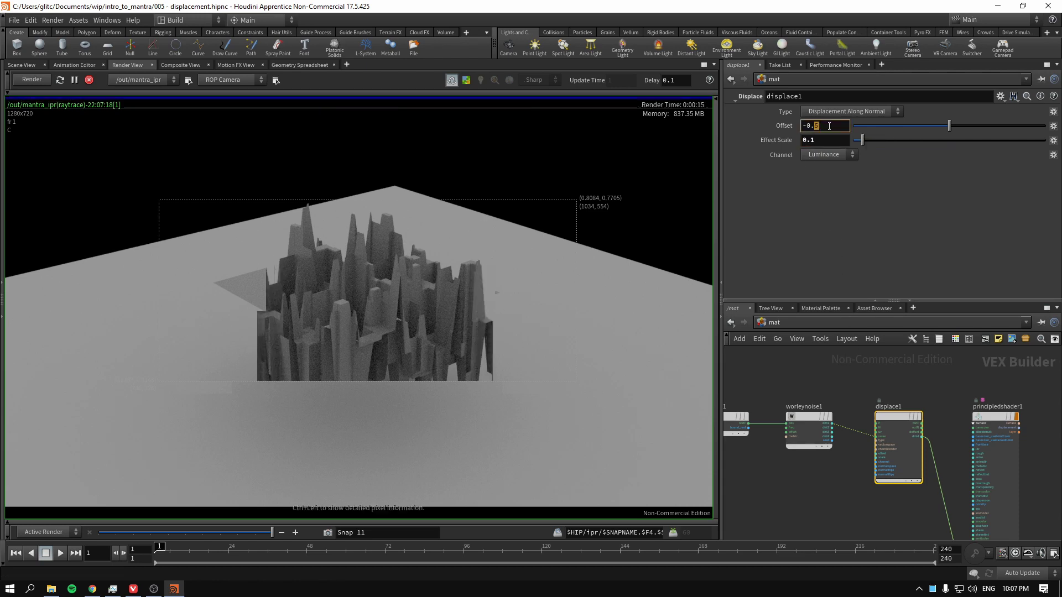
{"action": "type", "text": "0."}
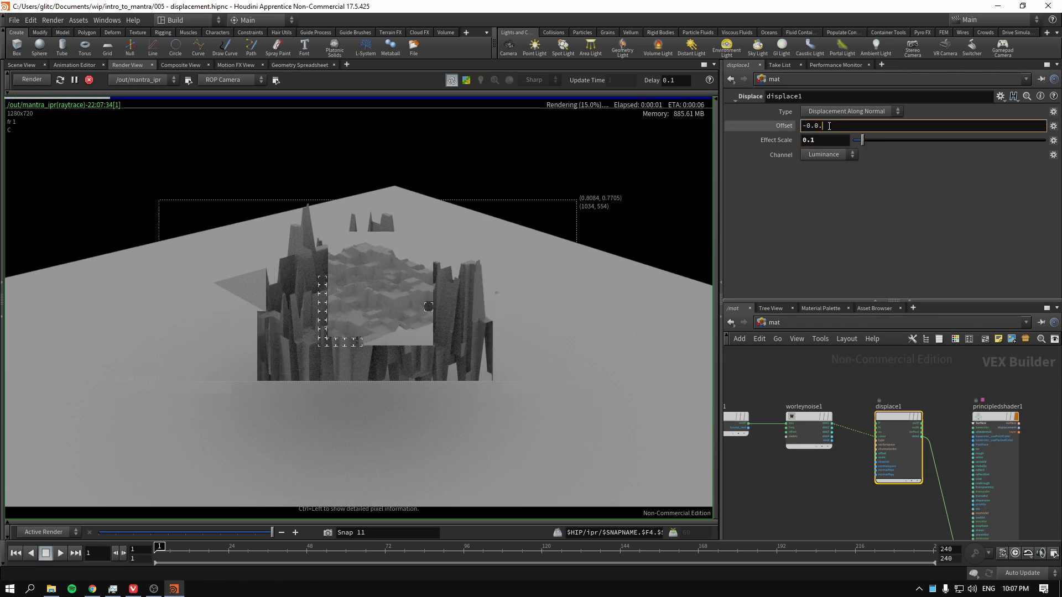
{"action": "type", "text": "5"}
{"action": "key", "text": "Return"}
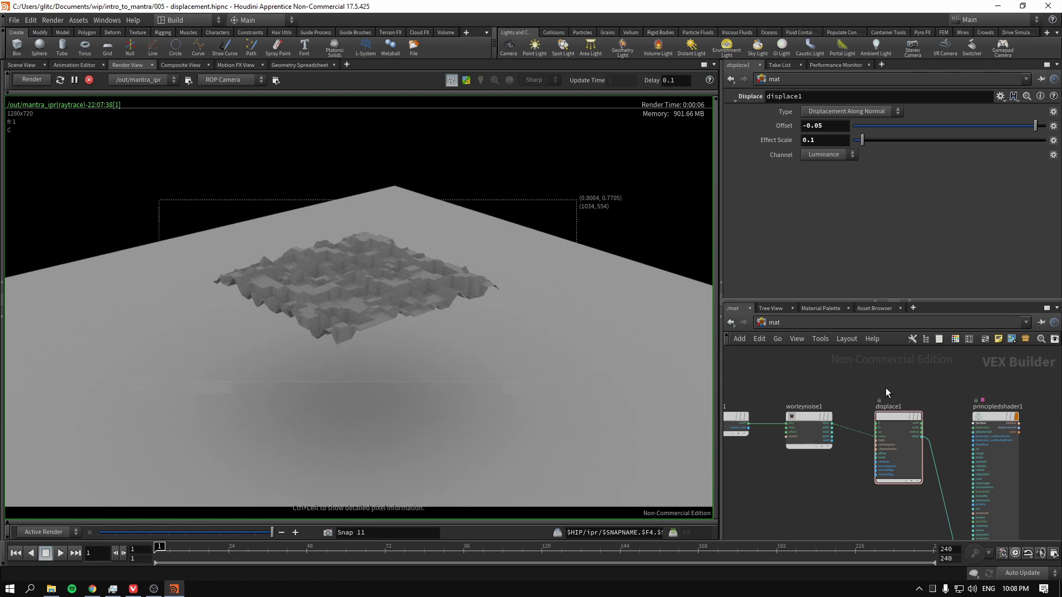
Step: Change the Offset to 0 and stop the live render
{"action": "left_click", "coordinate": [823, 125]}
{"action": "key", "text": "ctrl+a"}
{"action": "type", "text": "0"}
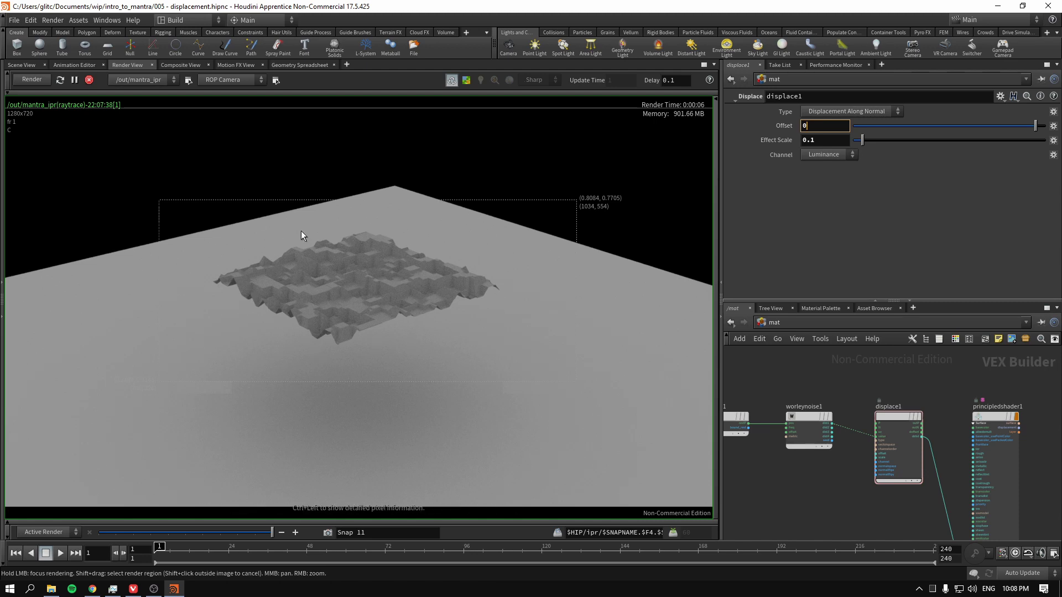
{"action": "left_click", "coordinate": [360, 284]}
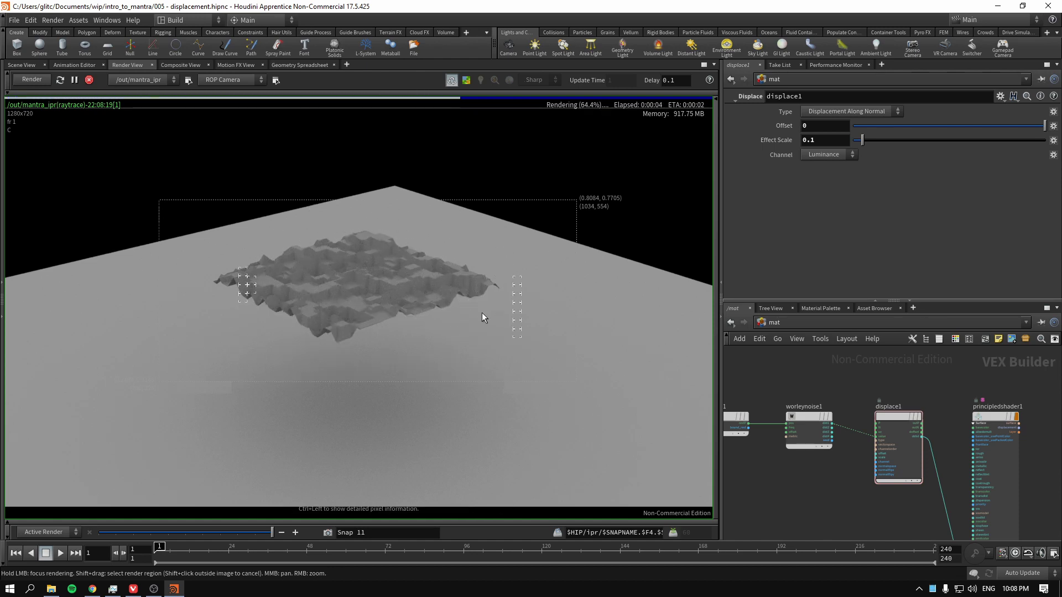
{"action": "left_click", "coordinate": [89, 81]}
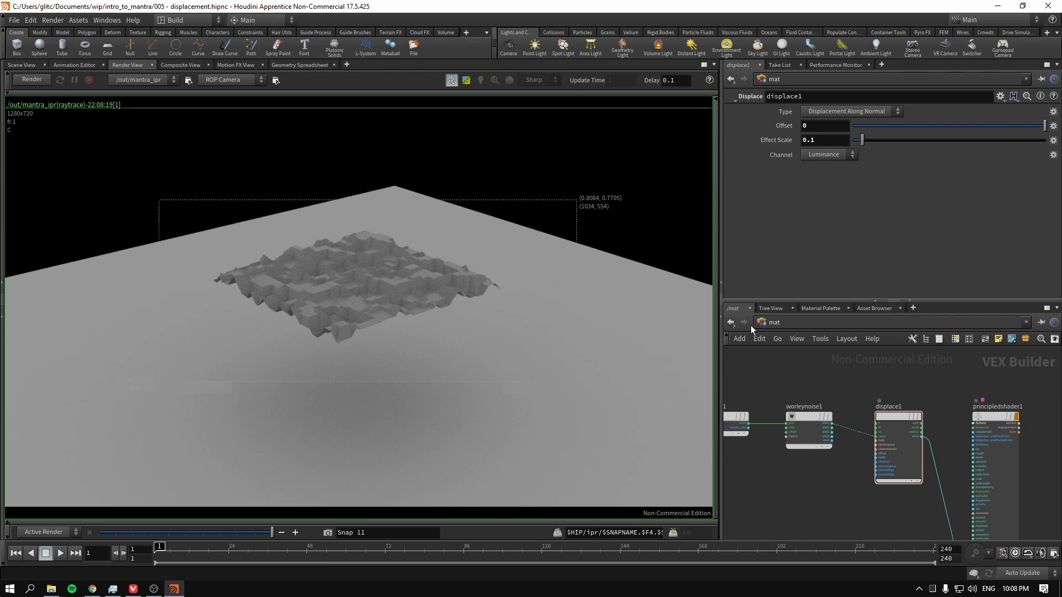
Step: Inside geo1, set the display flag on mountain1 in the scene view
{"action": "left_click", "coordinate": [774, 323]}
{"action": "left_click", "coordinate": [804, 376]}
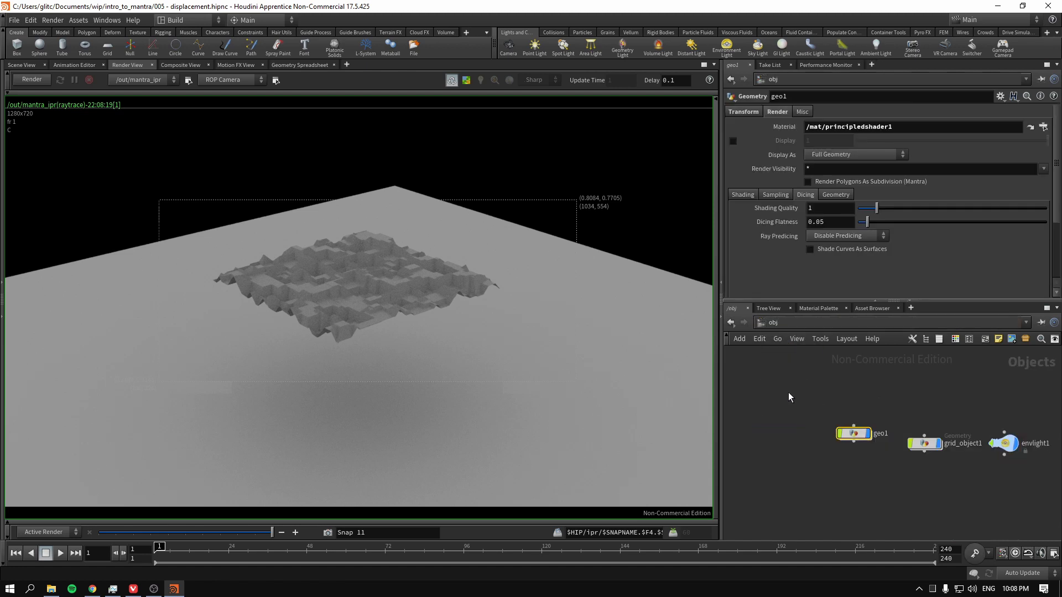
{"action": "double_click", "coordinate": [844, 433]}
{"action": "left_click", "coordinate": [23, 64]}
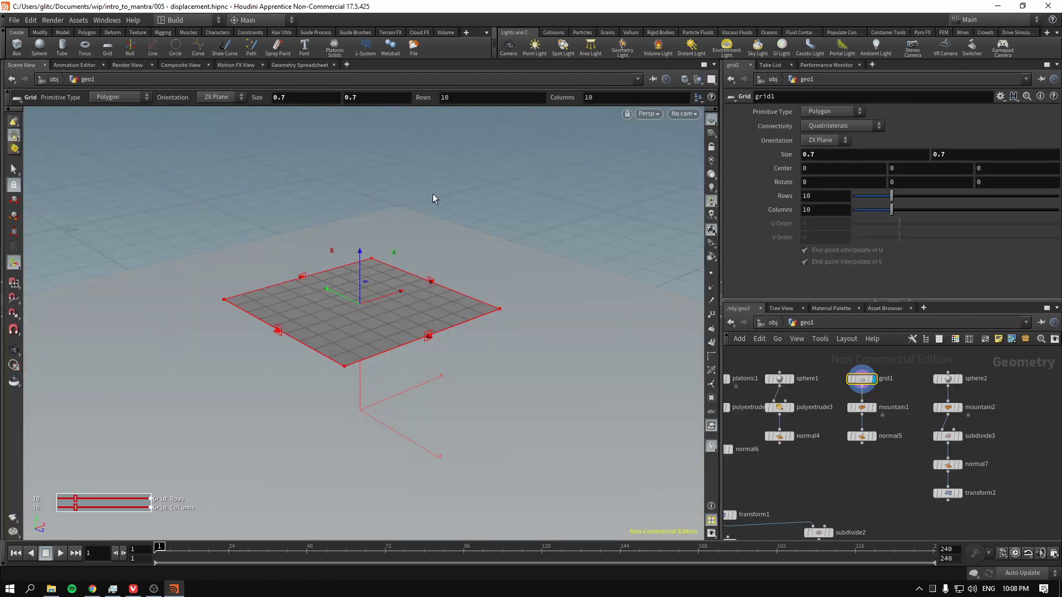
{"action": "mouse_move", "coordinate": [876, 416]}
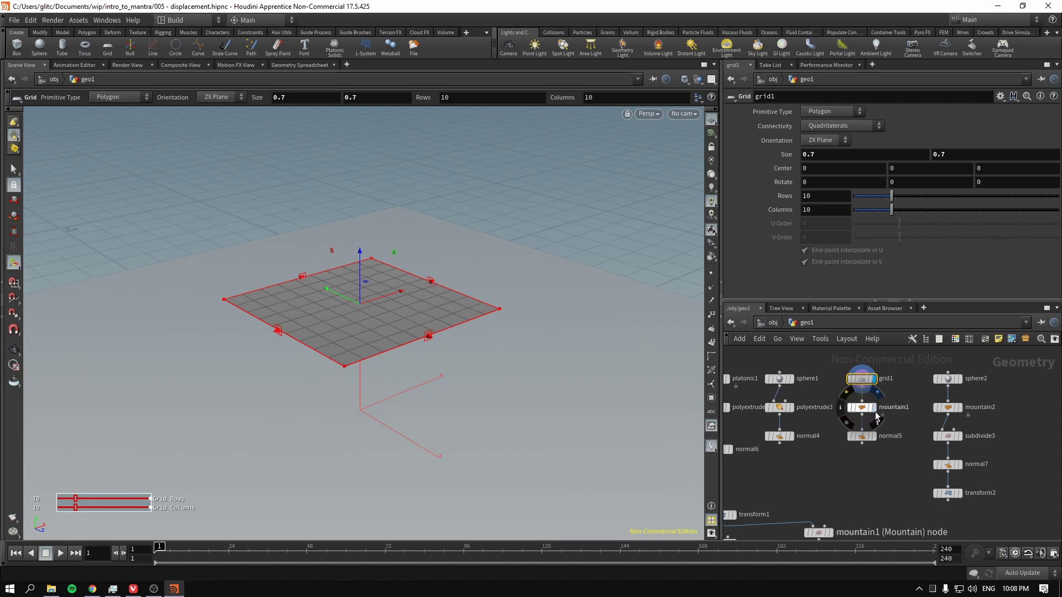
{"action": "left_click", "coordinate": [876, 416]}
Step: Display normal5's output and start a new Mantra render
{"action": "left_click", "coordinate": [863, 410]}
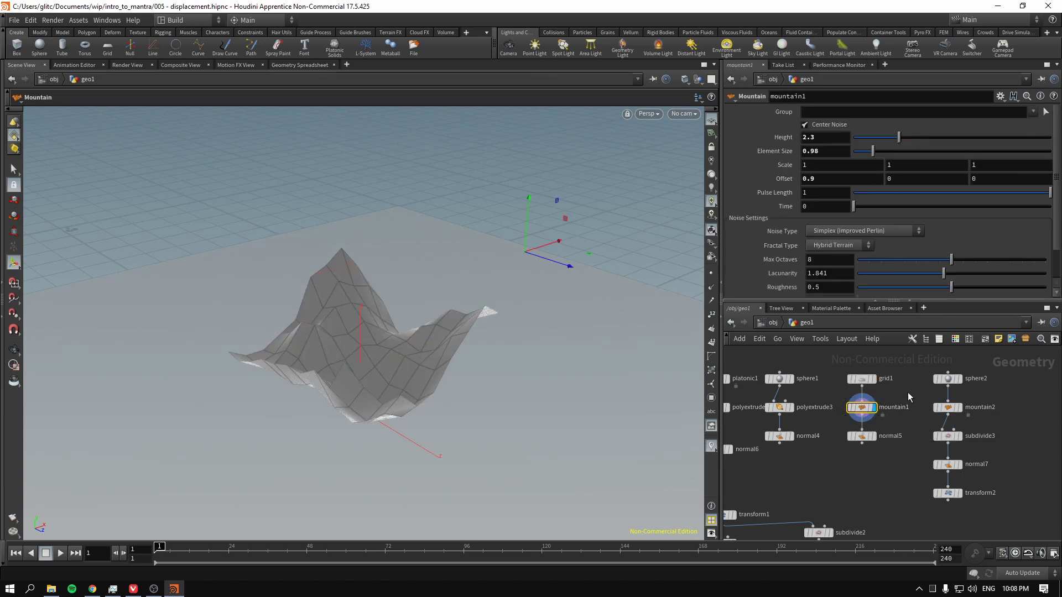
{"action": "middle_click_drag", "start_coordinate": [918, 390], "coordinate": [934, 390]}
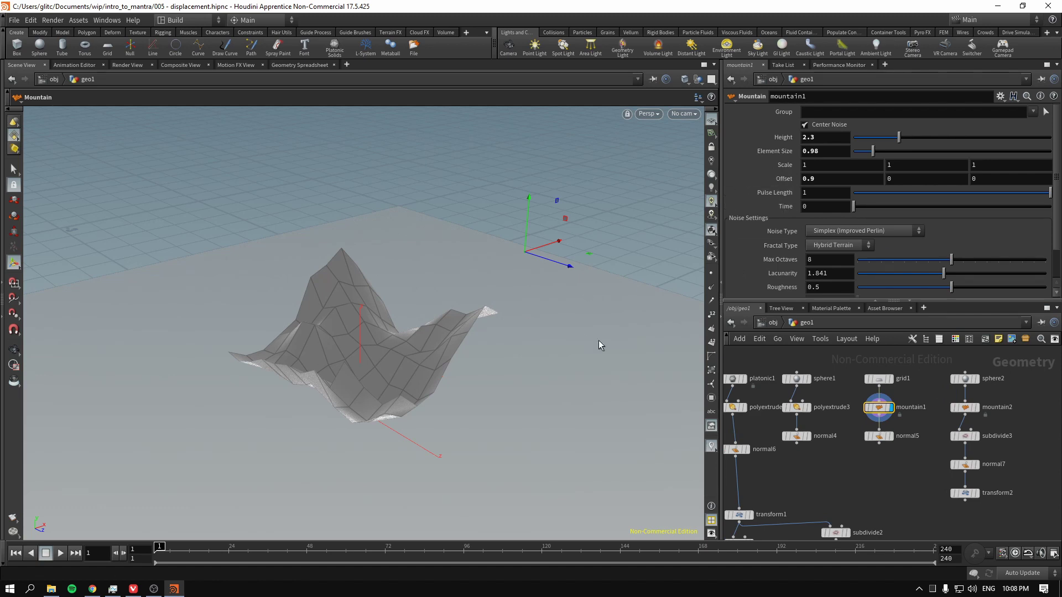
{"action": "left_click", "coordinate": [889, 436]}
{"action": "left_click", "coordinate": [879, 437]}
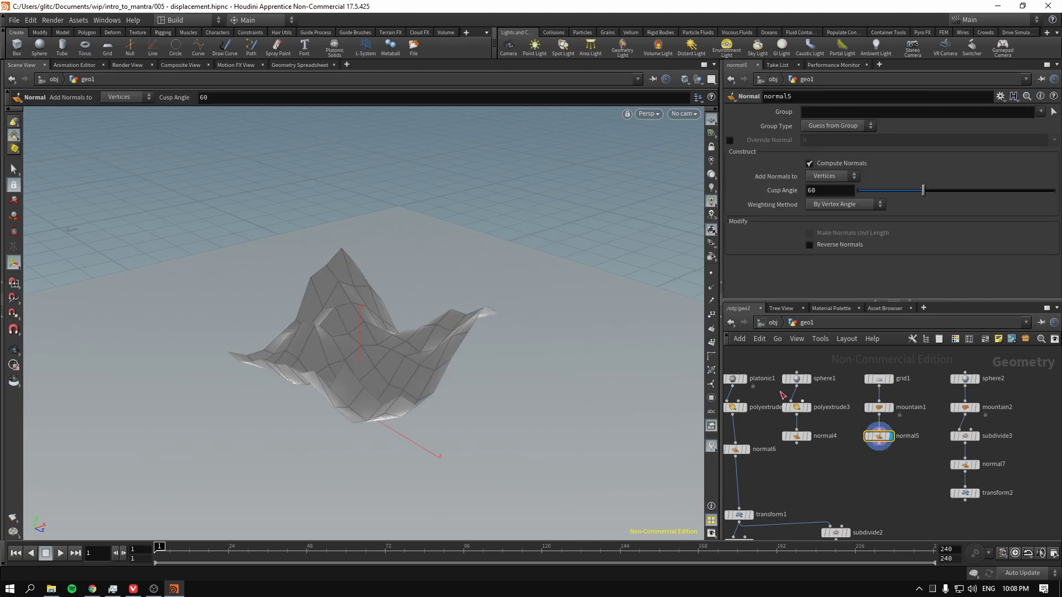
{"action": "left_click", "coordinate": [131, 65]}
{"action": "left_click", "coordinate": [34, 80]}
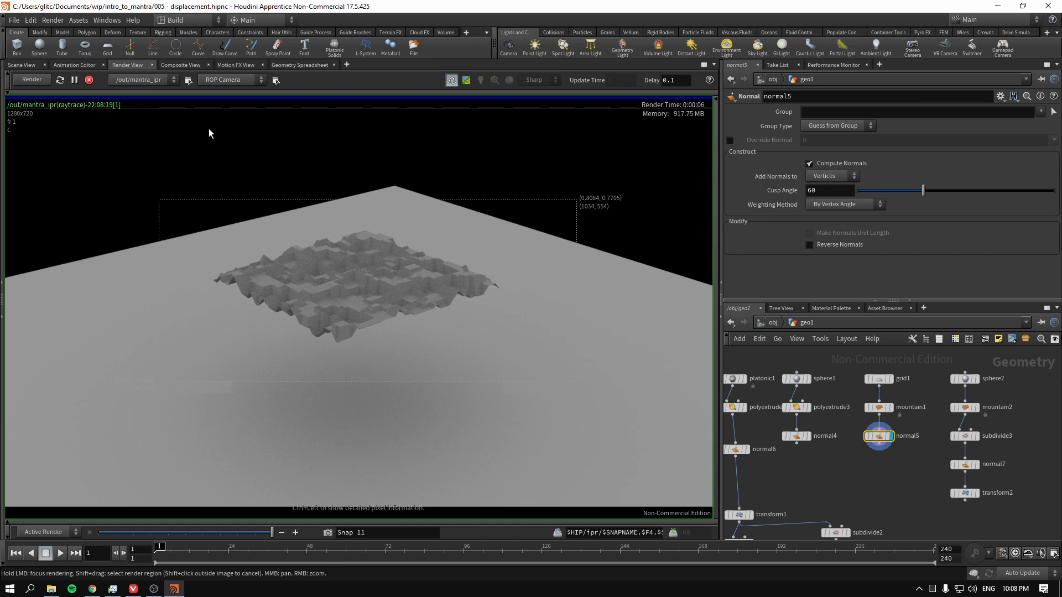
Step: Limit the render to a region around the mountain terrain and let it finish
{"action": "left_click_drag", "start_coordinate": [208, 118], "coordinate": [511, 438], "text": "shift"}
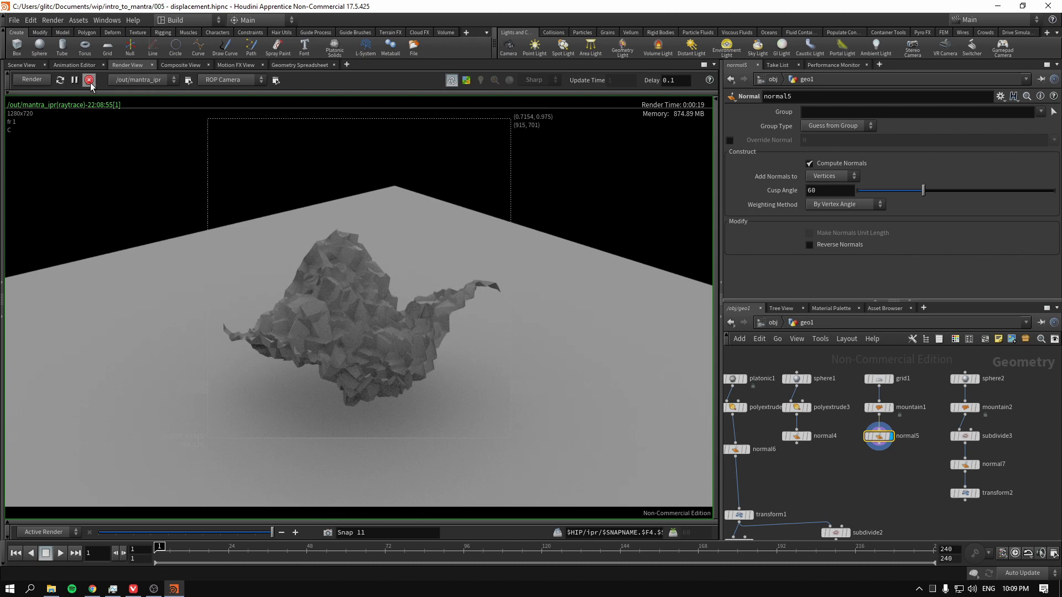
Step: In the scene view, display sphere2 and then the platonic1 tetrahedron
{"action": "left_click", "coordinate": [21, 65]}
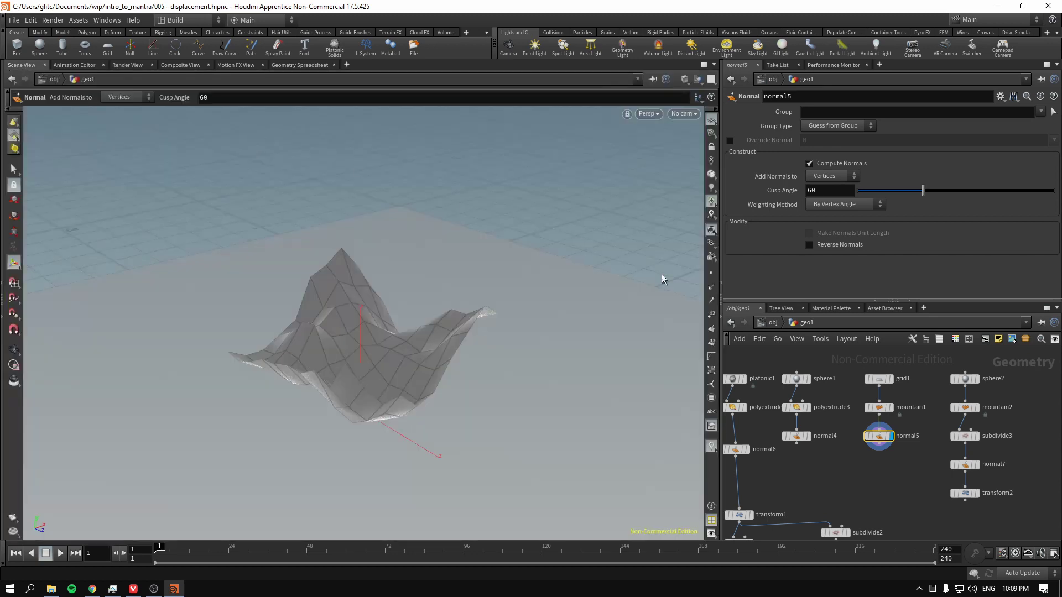
{"action": "middle_click_drag", "start_coordinate": [1027, 385], "coordinate": [989, 397]}
{"action": "left_click", "coordinate": [935, 391]}
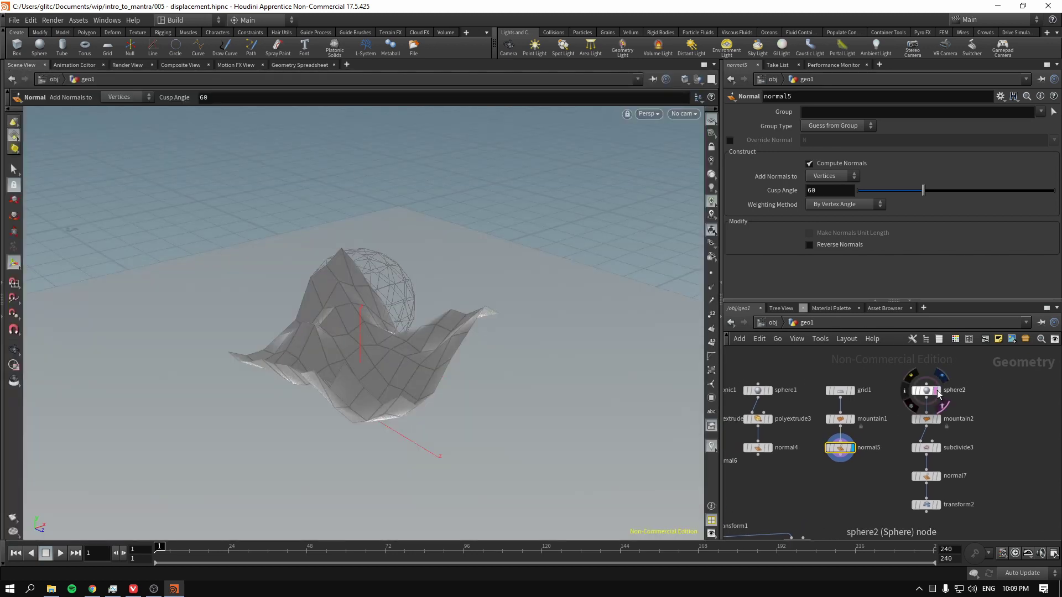
{"action": "left_click", "coordinate": [938, 391]}
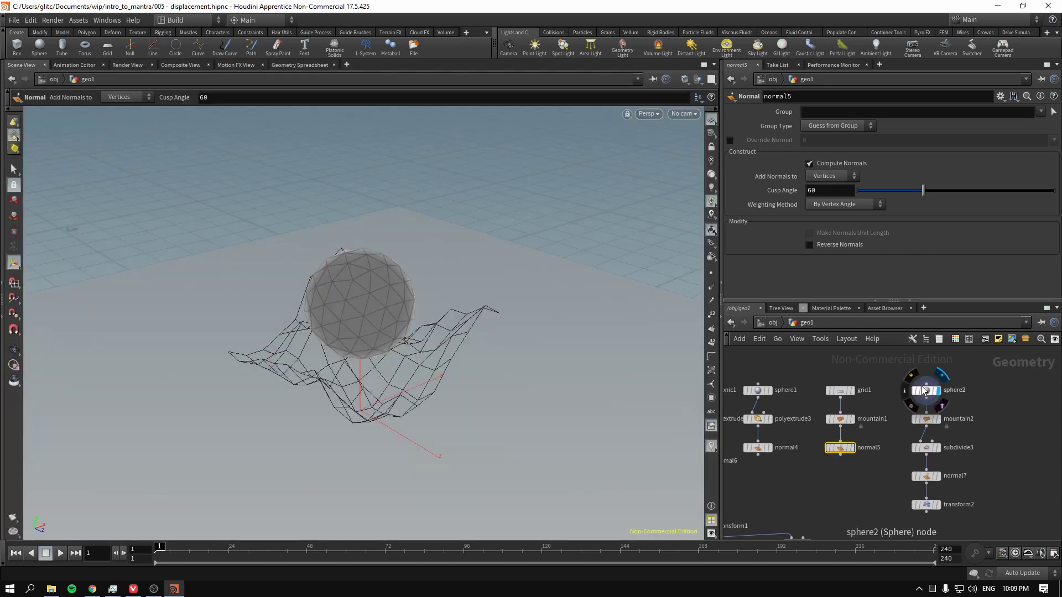
{"action": "middle_click_drag", "start_coordinate": [905, 378], "coordinate": [963, 376]}
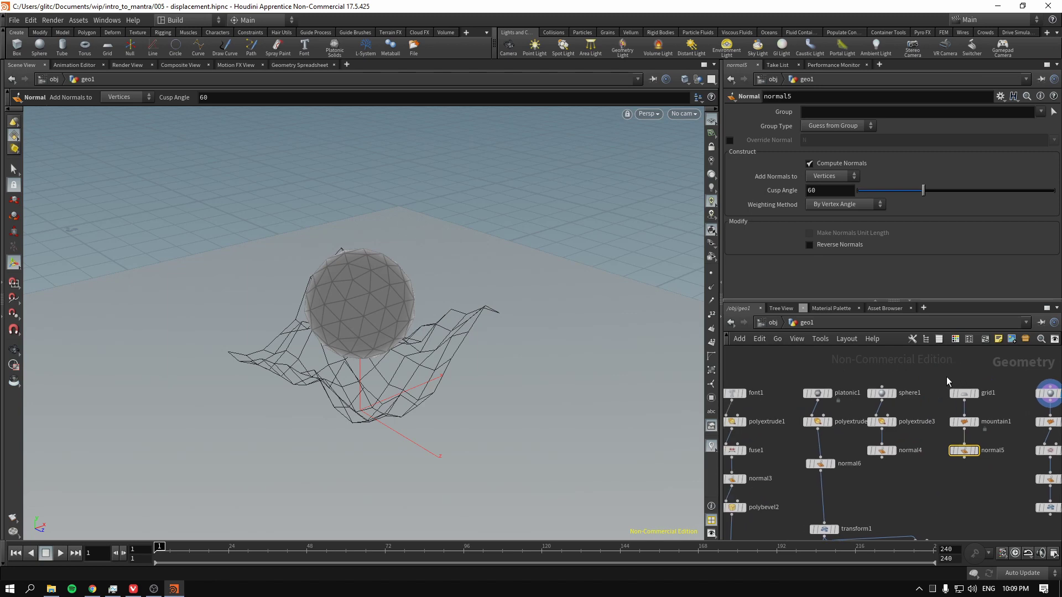
{"action": "middle_click_drag", "start_coordinate": [850, 382], "coordinate": [886, 380]}
{"action": "left_click", "coordinate": [866, 391]}
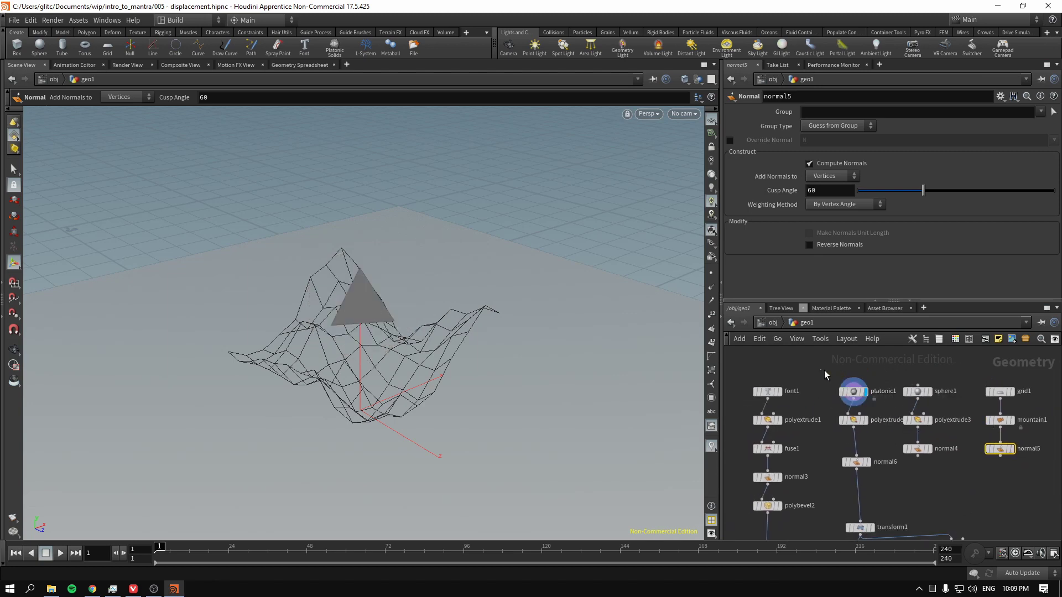
{"action": "left_click", "coordinate": [851, 392]}
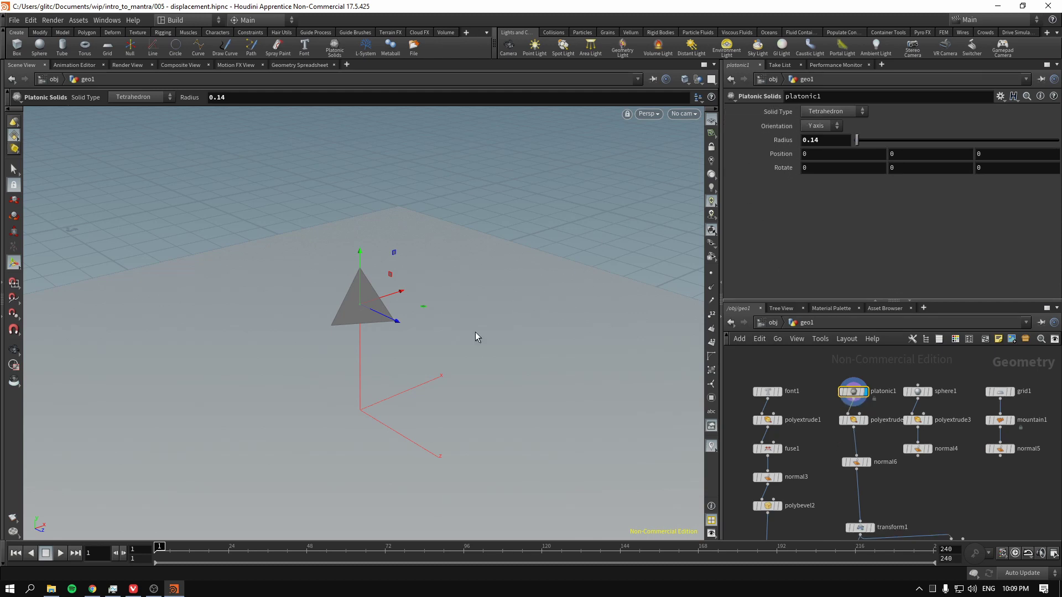
Step: Set polyextrude2 to Individual Elements at distance 0.275, then select transform1
{"action": "left_click", "coordinate": [865, 421]}
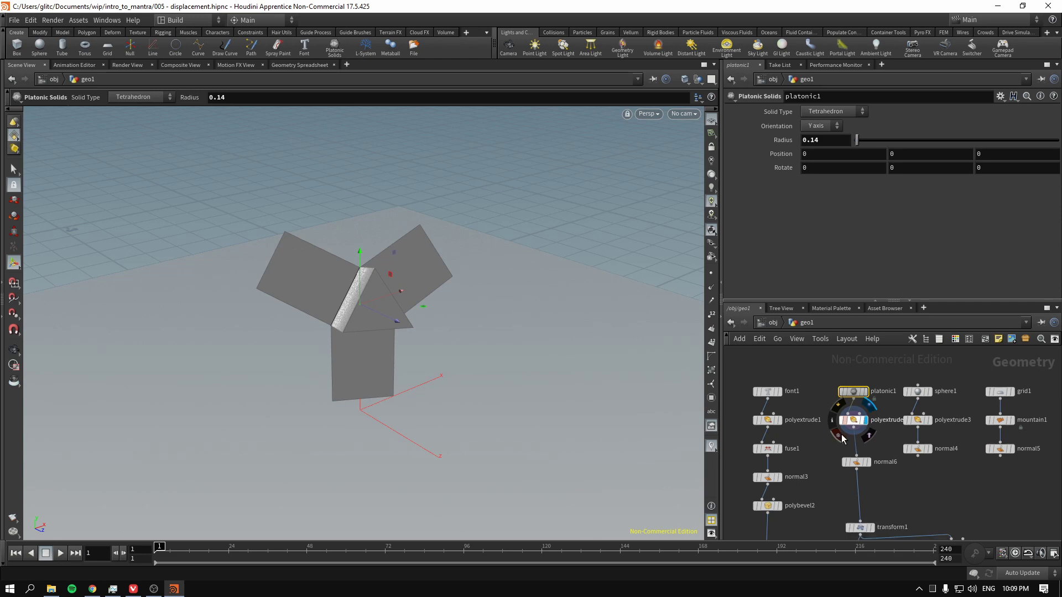
{"action": "left_click", "coordinate": [854, 420]}
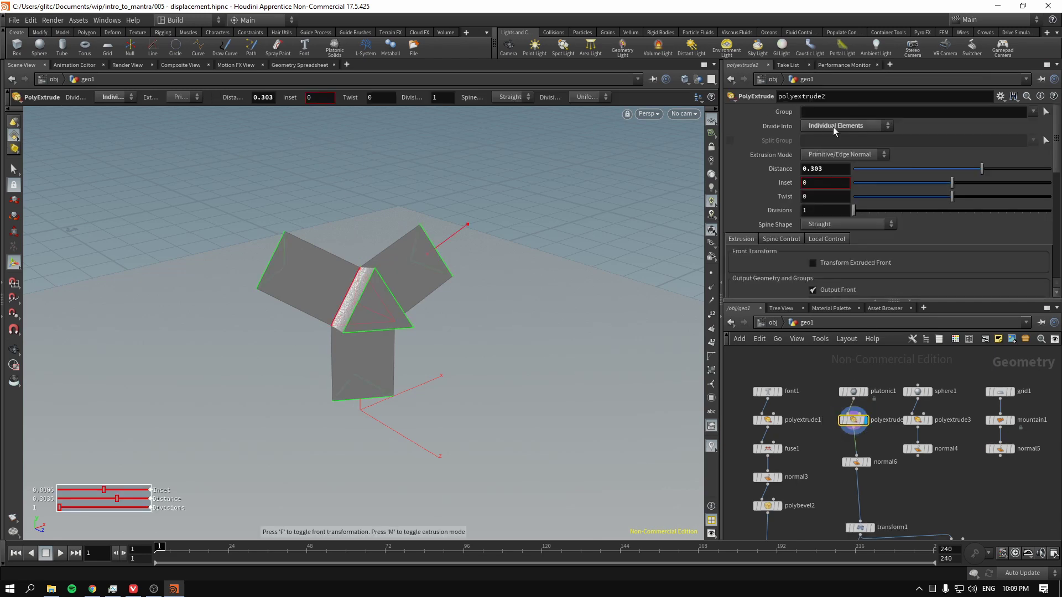
{"action": "left_click", "coordinate": [835, 127]}
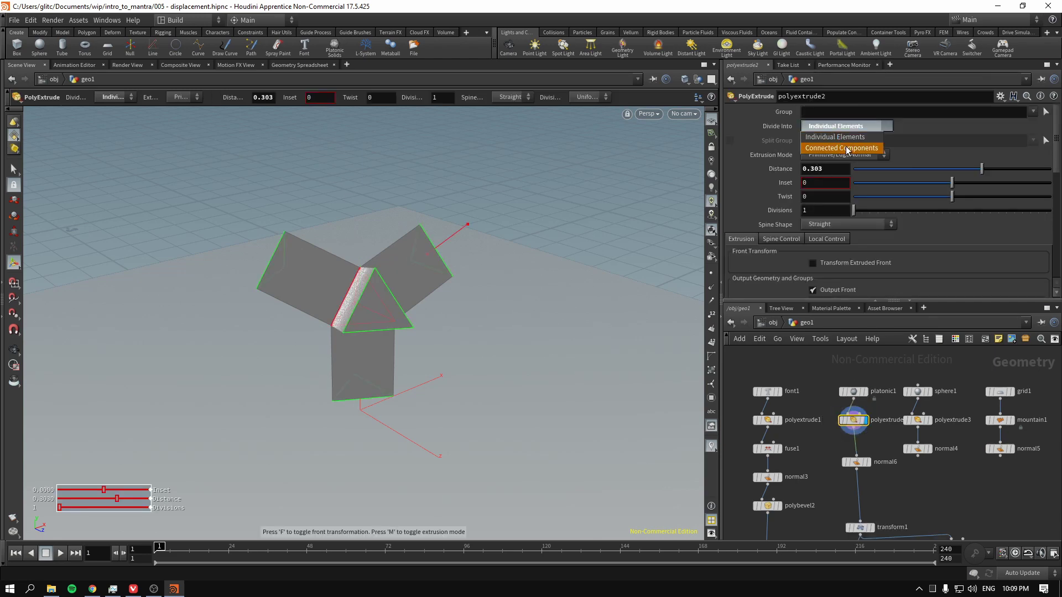
{"action": "left_click", "coordinate": [841, 149]}
{"action": "left_click", "coordinate": [834, 127]}
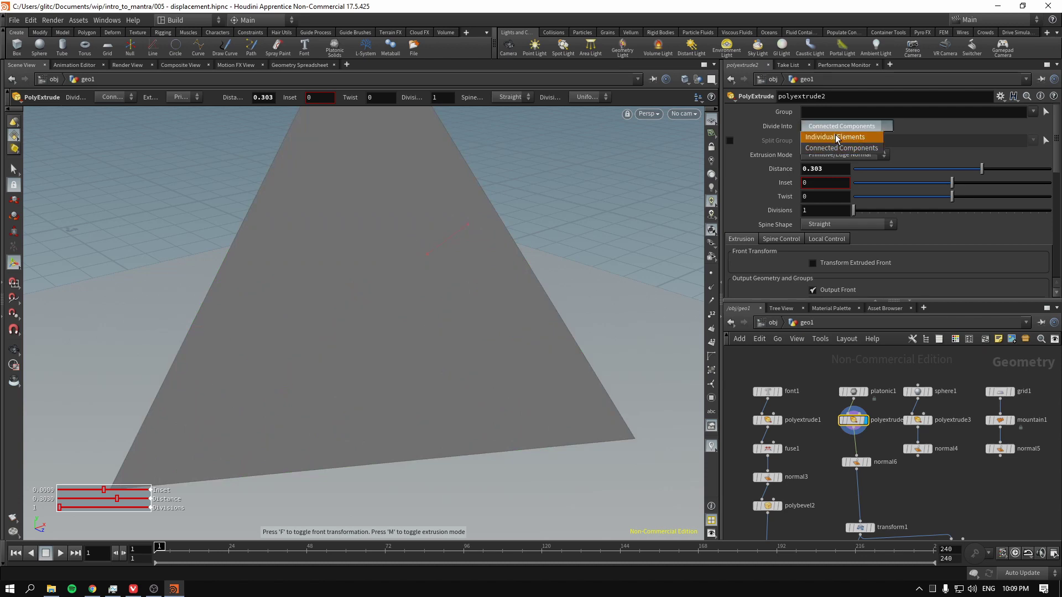
{"action": "left_click", "coordinate": [836, 137]}
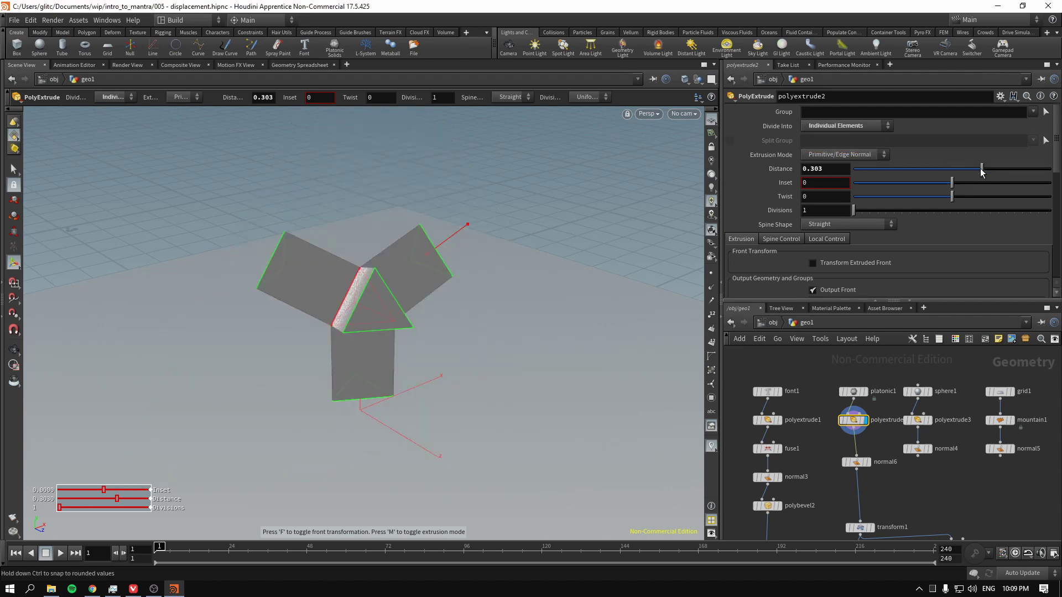
{"action": "left_click_drag", "start_coordinate": [982, 171], "coordinate": [980, 172]}
{"action": "middle_click_drag", "start_coordinate": [904, 508], "coordinate": [922, 467]}
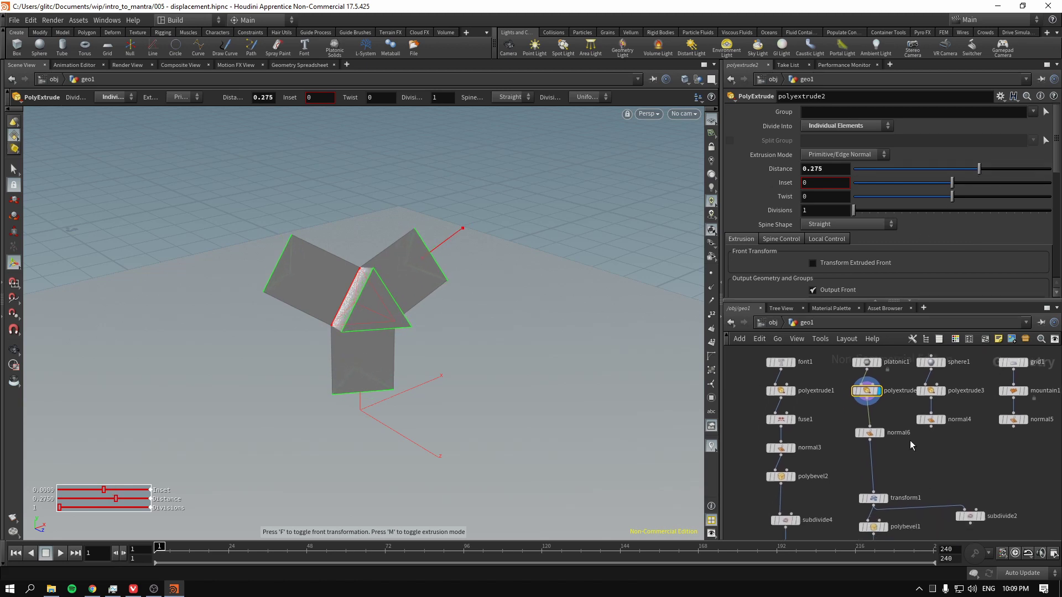
{"action": "left_click_drag", "start_coordinate": [921, 459], "coordinate": [847, 418]}
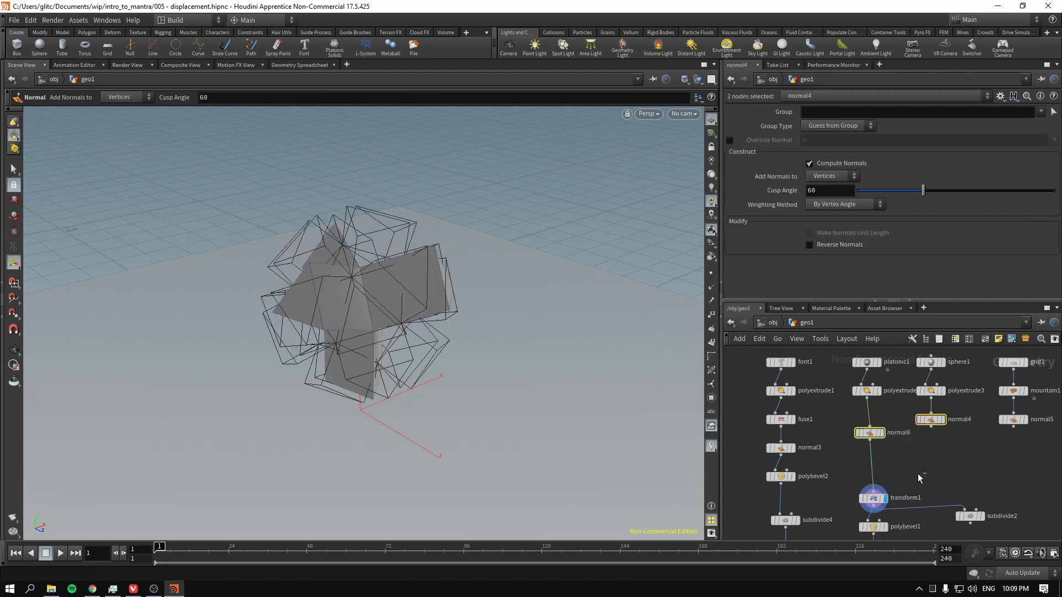
{"action": "left_click_drag", "start_coordinate": [904, 483], "coordinate": [838, 502]}
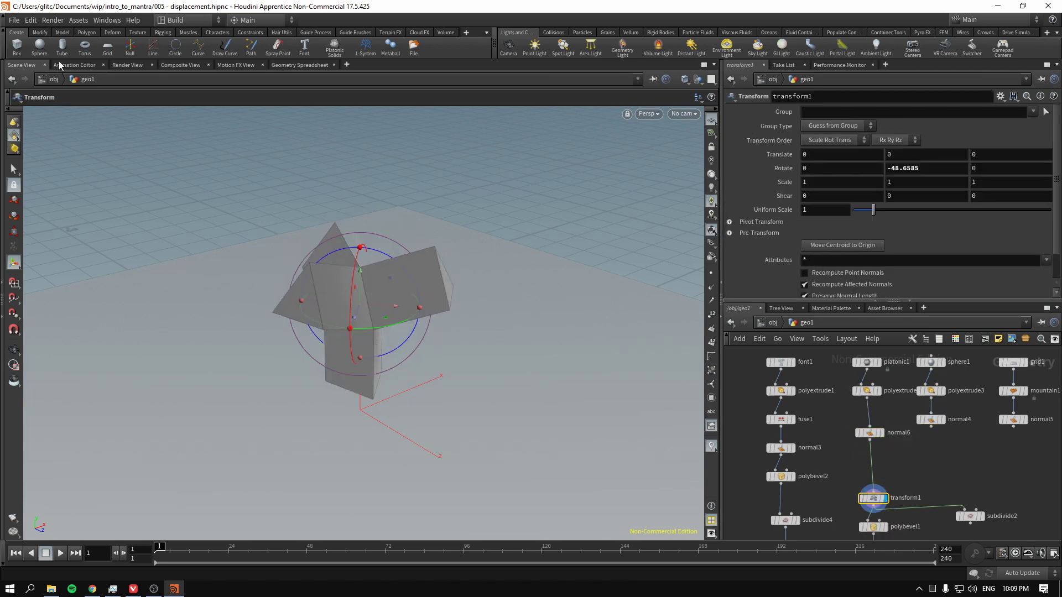
Step: Show the Mantra render and delete normal3, polybevel2, subdivide4 and normal8
{"action": "left_click", "coordinate": [127, 65]}
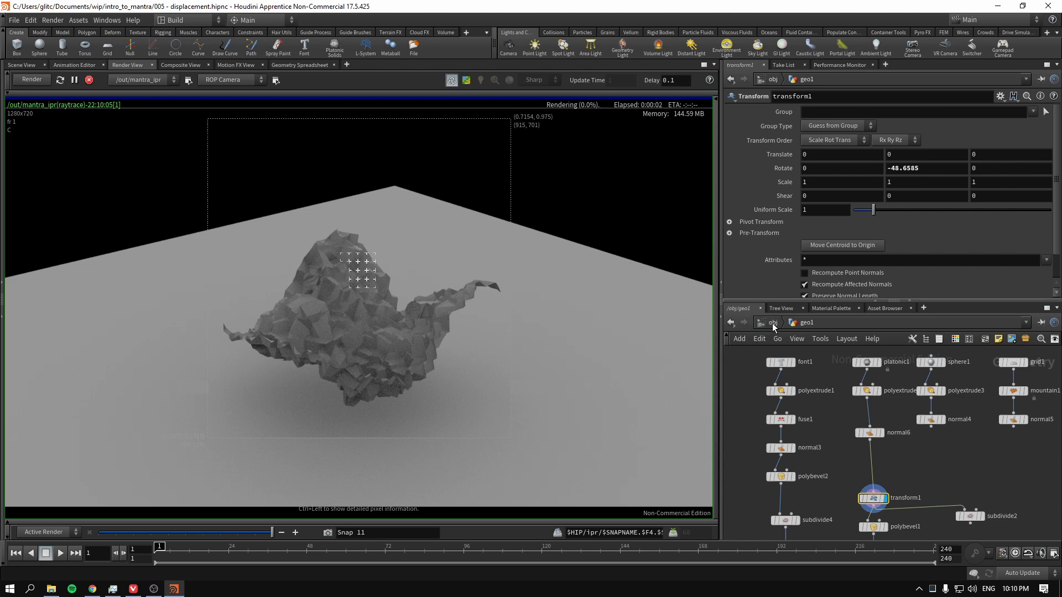
{"action": "middle_click_drag", "start_coordinate": [743, 442], "coordinate": [766, 386]}
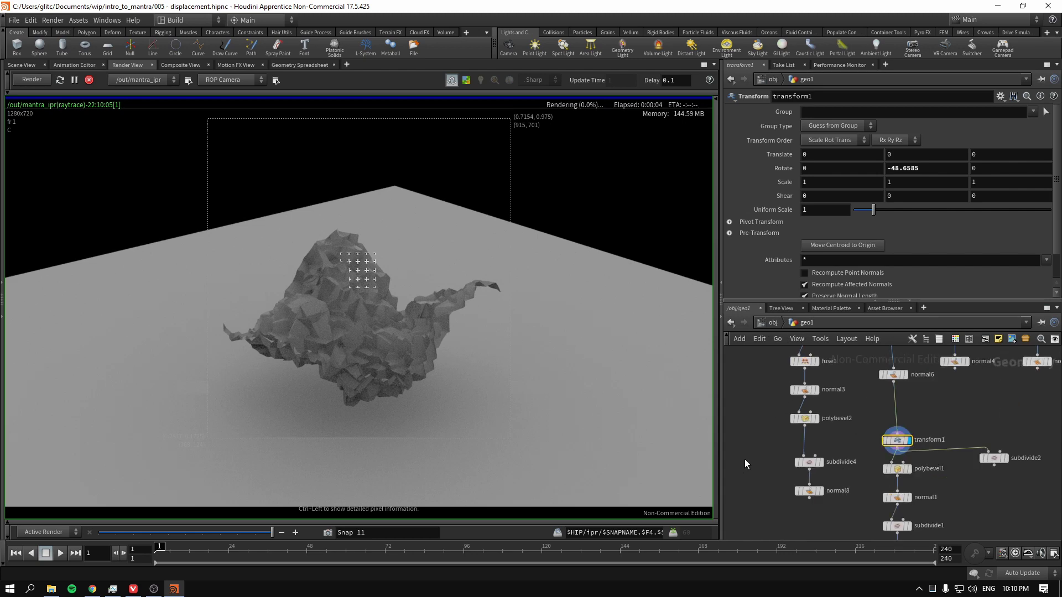
{"action": "middle_click_drag", "start_coordinate": [744, 464], "coordinate": [745, 483]}
{"action": "left_click_drag", "start_coordinate": [753, 534], "coordinate": [845, 410]}
{"action": "key", "text": "Delete"}
Step: Go up to the object level to show geo1's render settings
{"action": "middle_click_drag", "start_coordinate": [794, 414], "coordinate": [792, 495]}
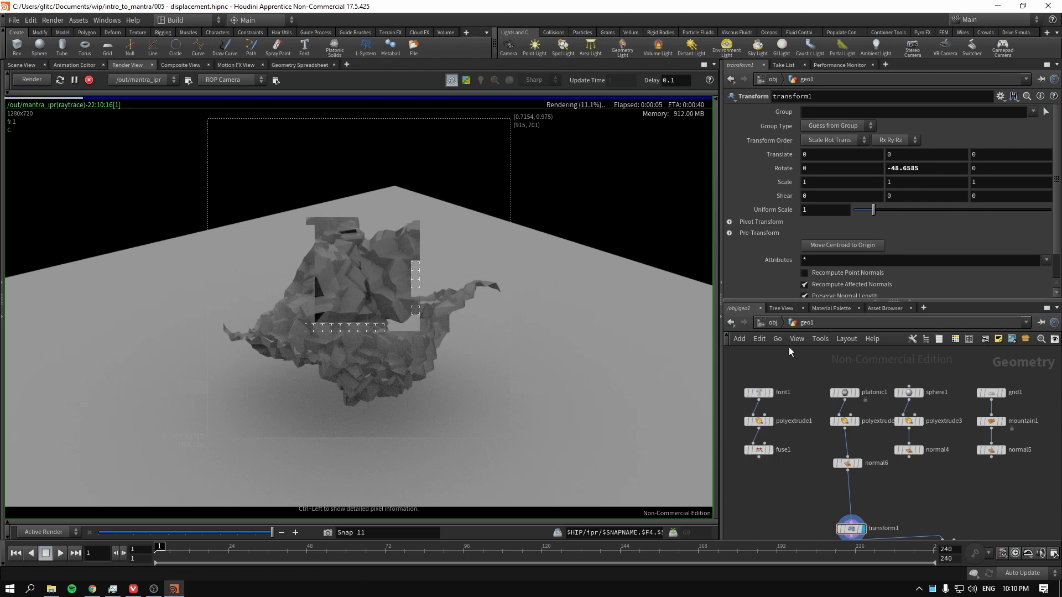
{"action": "left_click", "coordinate": [772, 322]}
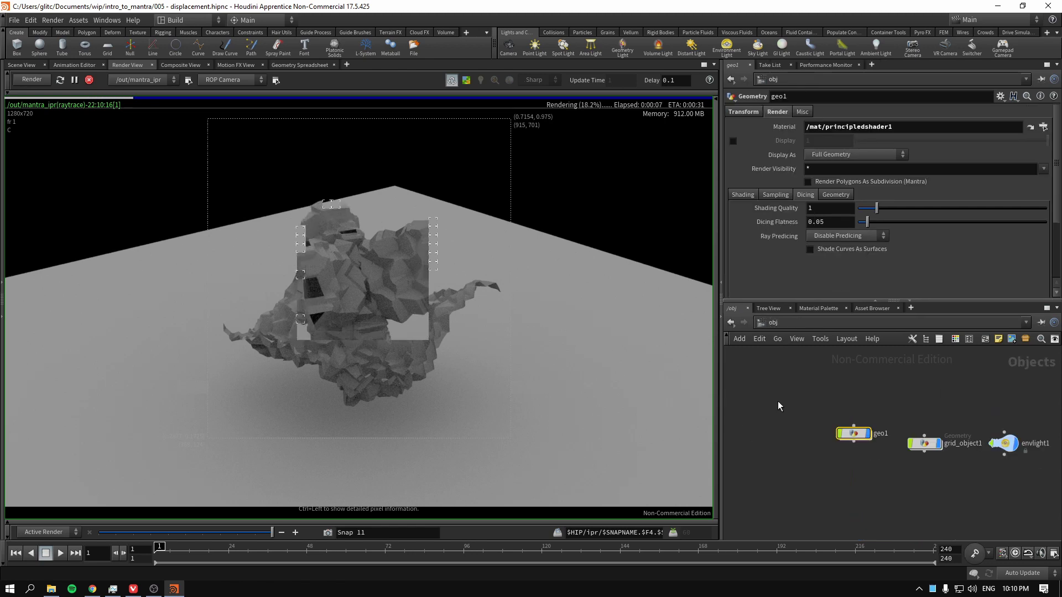
{"action": "middle_click_drag", "start_coordinate": [770, 403], "coordinate": [808, 408]}
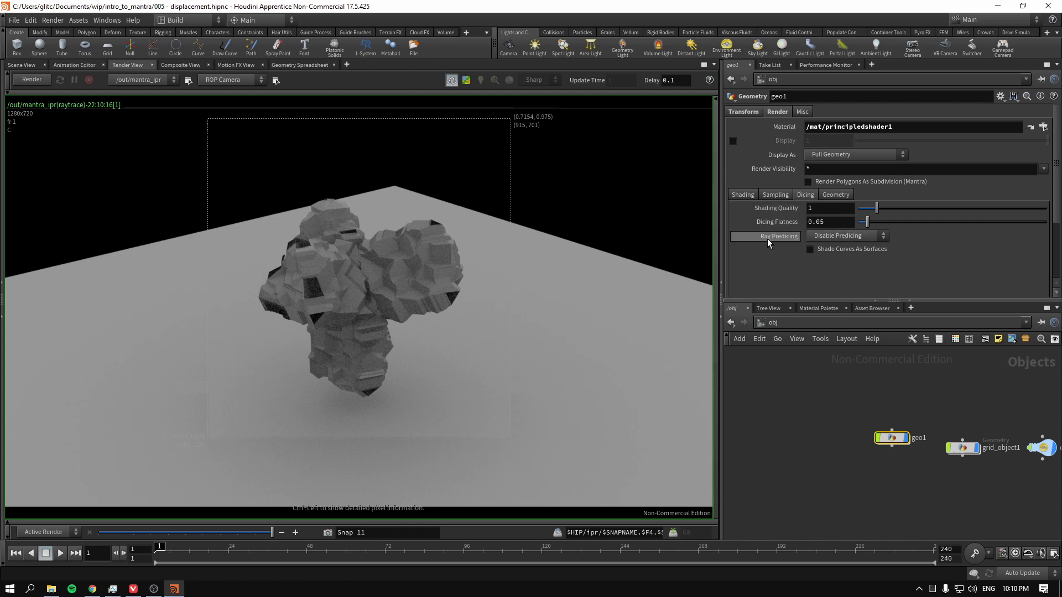
Step: Set geo1's dicing to Full Predicing, Shading Quality 2 and Dicing Flatness 0.01
{"action": "left_click", "coordinate": [837, 236]}
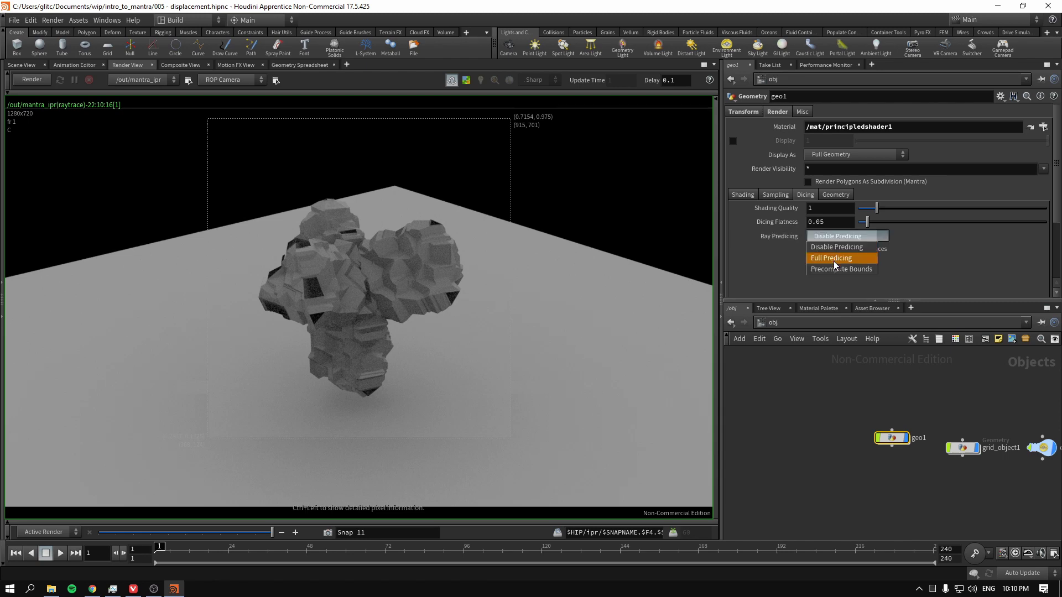
{"action": "left_click", "coordinate": [833, 261]}
{"action": "left_click", "coordinate": [821, 205]}
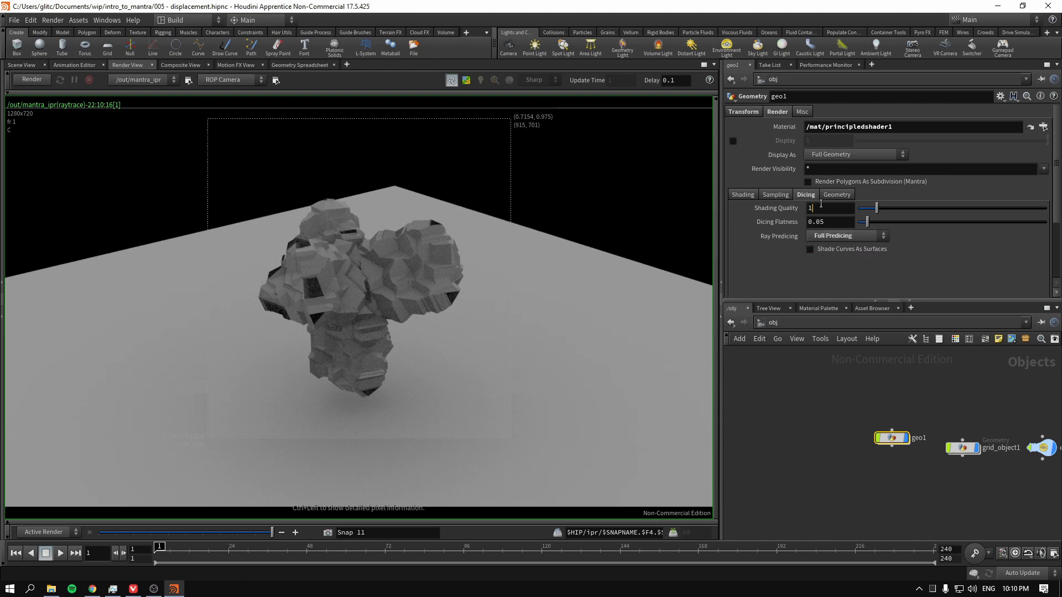
{"action": "double_click", "coordinate": [822, 204]}
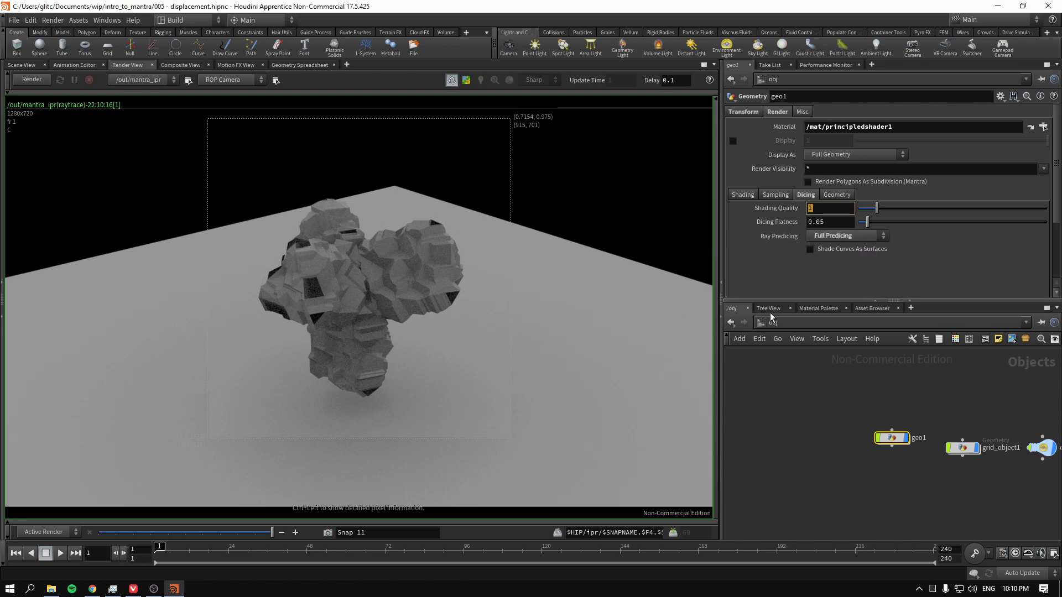
{"action": "type", "text": "2"}
{"action": "left_click", "coordinate": [827, 224]}
{"action": "key", "text": "BackSpace"}
{"action": "type", "text": "1"}
{"action": "key", "text": "Return"}
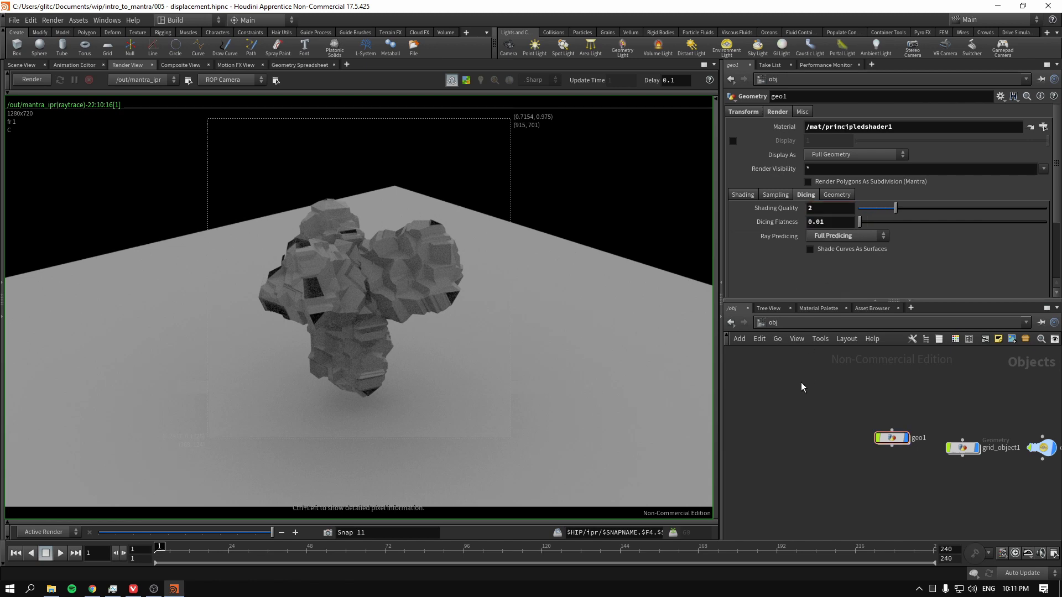
Step: Snapshot the current render, re-render, and compare it with earlier snapshot Snap 11
{"action": "left_click", "coordinate": [327, 533]}
{"action": "left_click", "coordinate": [43, 82]}
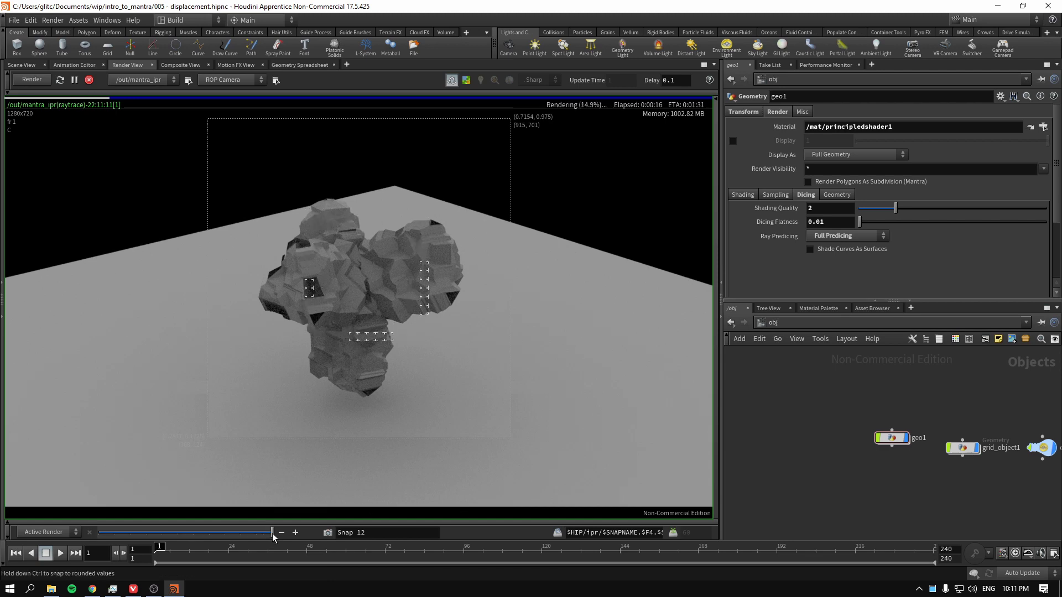
{"action": "mouse_move", "coordinate": [272, 533]}
{"action": "left_mouse_down"}
{"action": "mouse_move", "coordinate": [260, 532]}
{"action": "mouse_move", "coordinate": [274, 533]}
{"action": "left_mouse_up"}
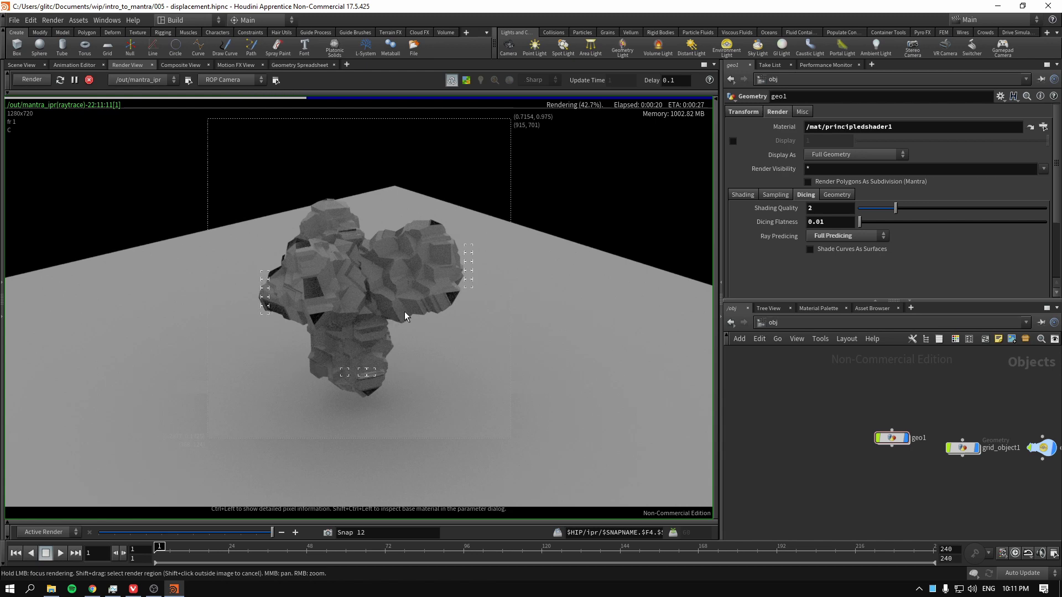
{"action": "left_click_drag", "start_coordinate": [268, 533], "coordinate": [279, 535]}
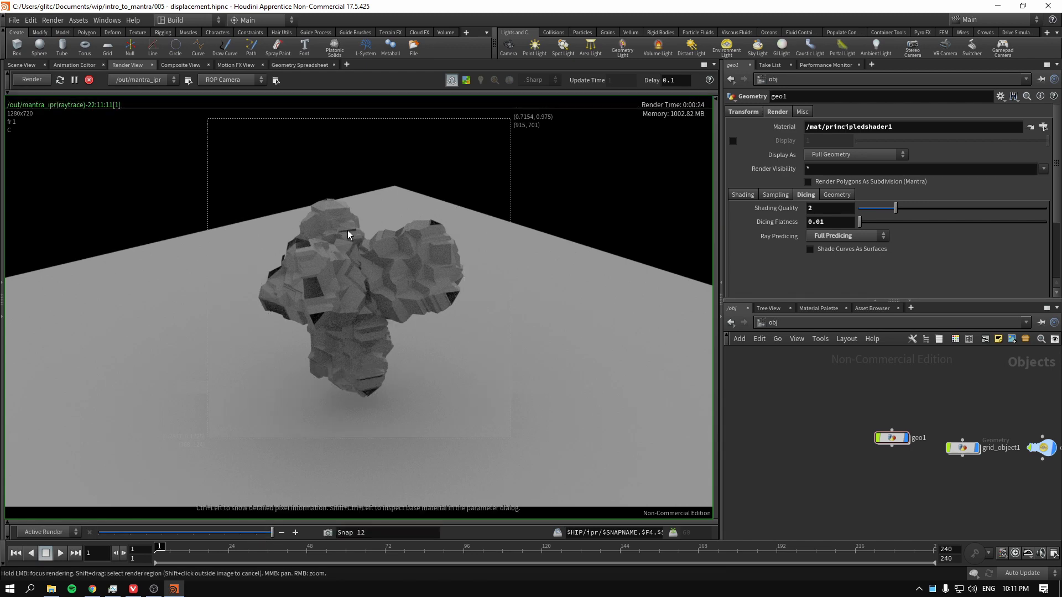
{"action": "mouse_move", "coordinate": [272, 535]}
{"action": "left_mouse_down"}
{"action": "mouse_move", "coordinate": [258, 532]}
{"action": "mouse_move", "coordinate": [273, 533]}
{"action": "left_mouse_up"}
Step: Stop the render, enter geo1 in the scene view, and inspect the font1 and extrusion nodes
{"action": "left_click", "coordinate": [89, 80]}
{"action": "left_click", "coordinate": [21, 65]}
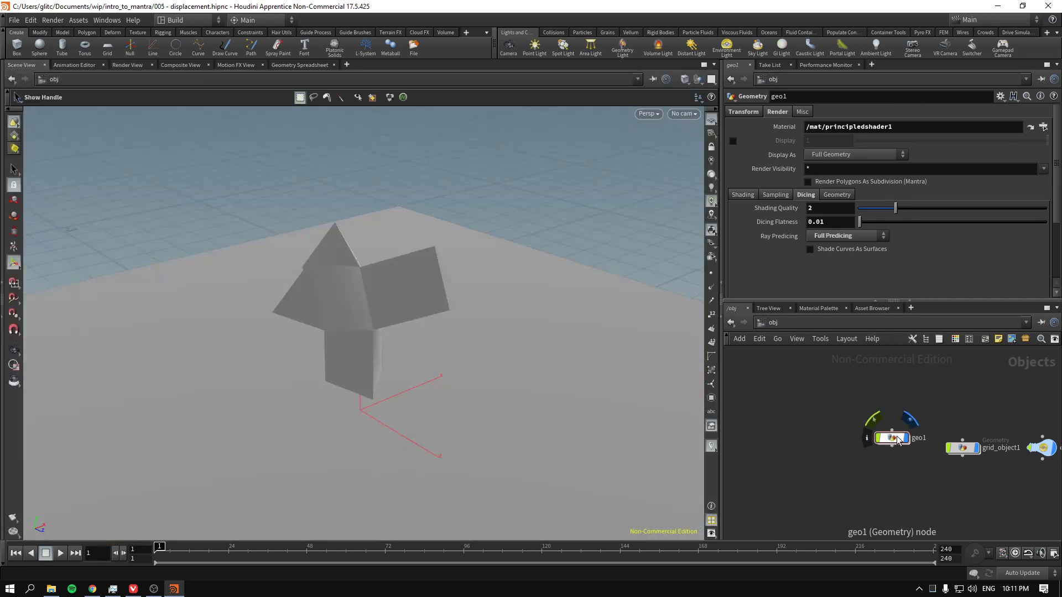
{"action": "double_click", "coordinate": [892, 438]}
{"action": "mouse_move", "coordinate": [810, 420]}
{"action": "left_click", "coordinate": [810, 419]}
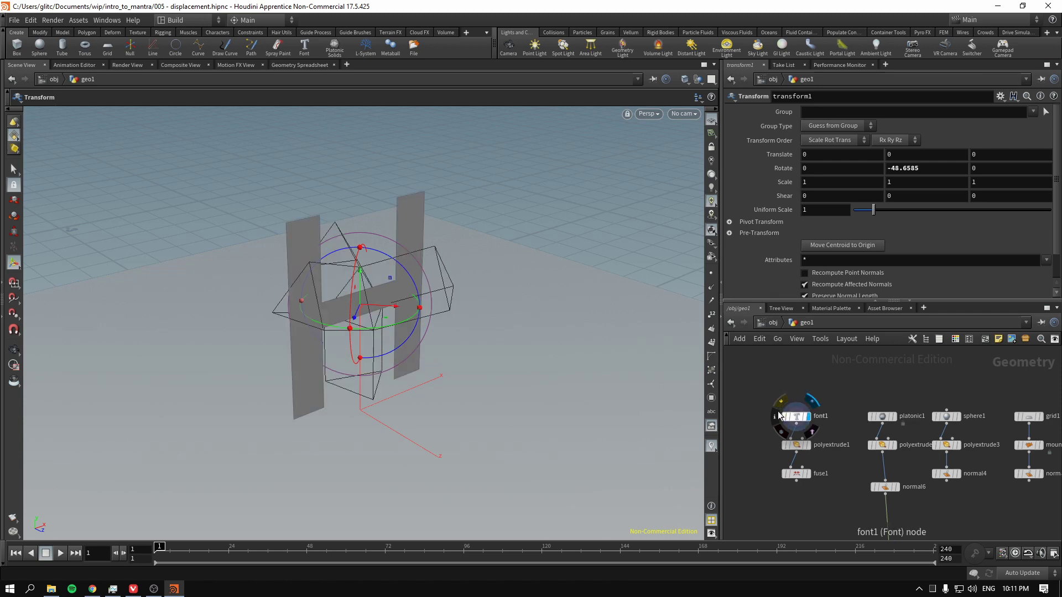
{"action": "left_click", "coordinate": [791, 417]}
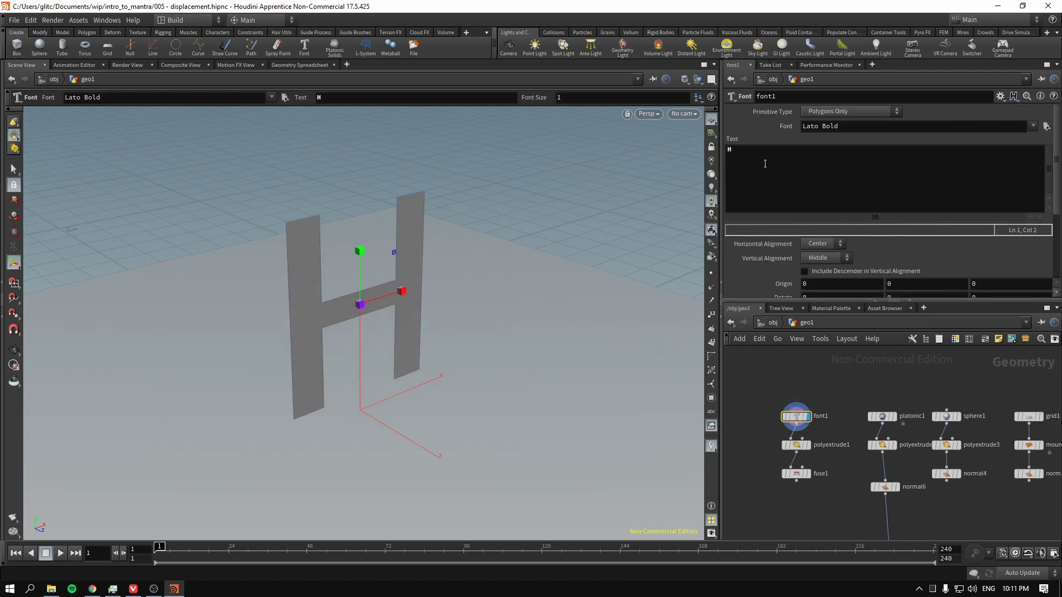
{"action": "middle_click_drag", "start_coordinate": [771, 397], "coordinate": [801, 379]}
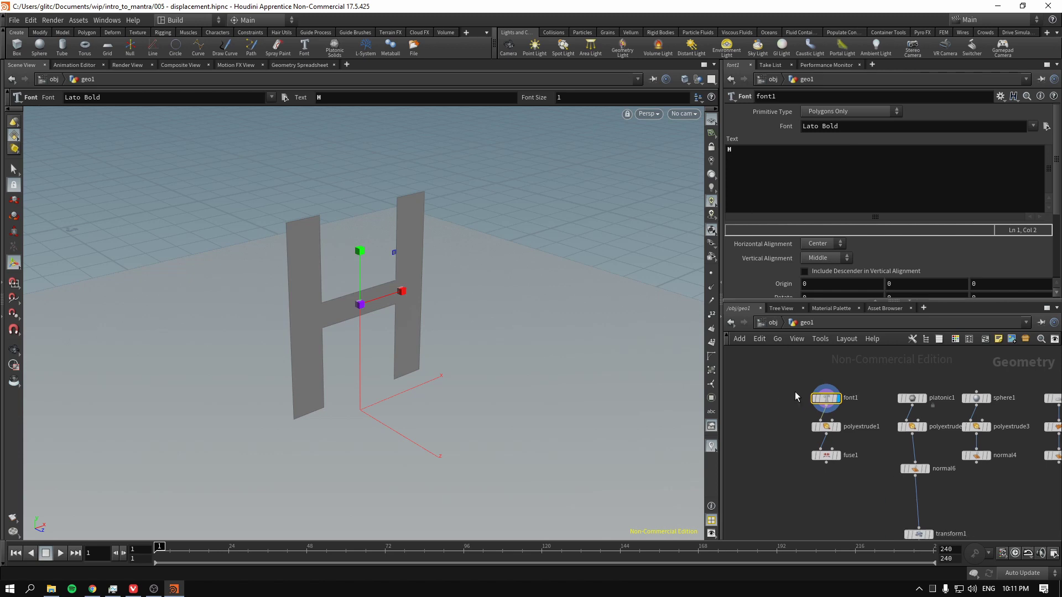
{"action": "left_click", "coordinate": [840, 430]}
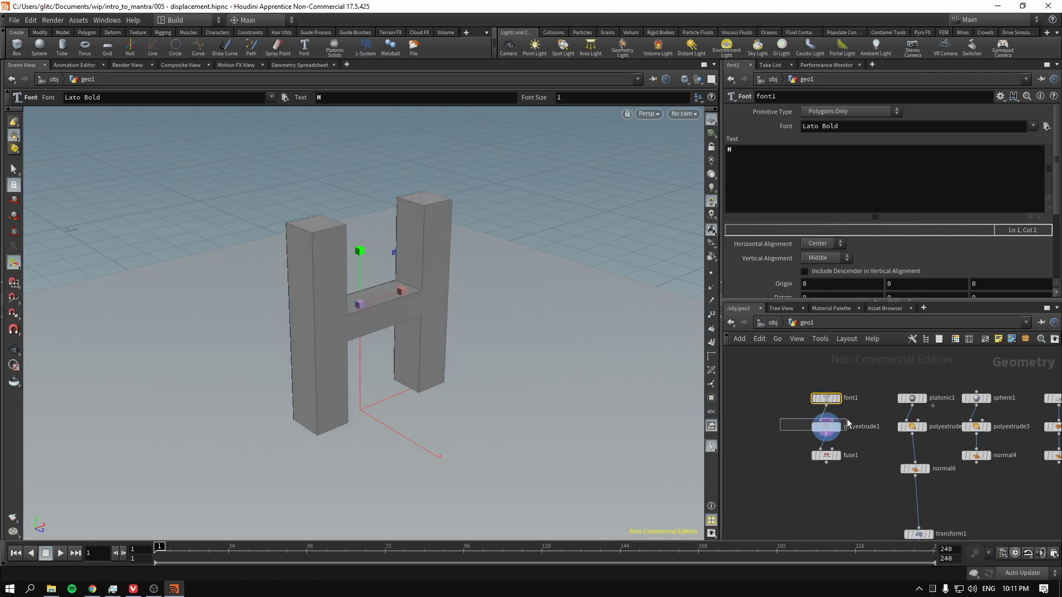
{"action": "left_click", "coordinate": [827, 426]}
{"action": "scroll", "coordinate": [779, 243], "scroll_direction": "down", "scroll_amount": 3}
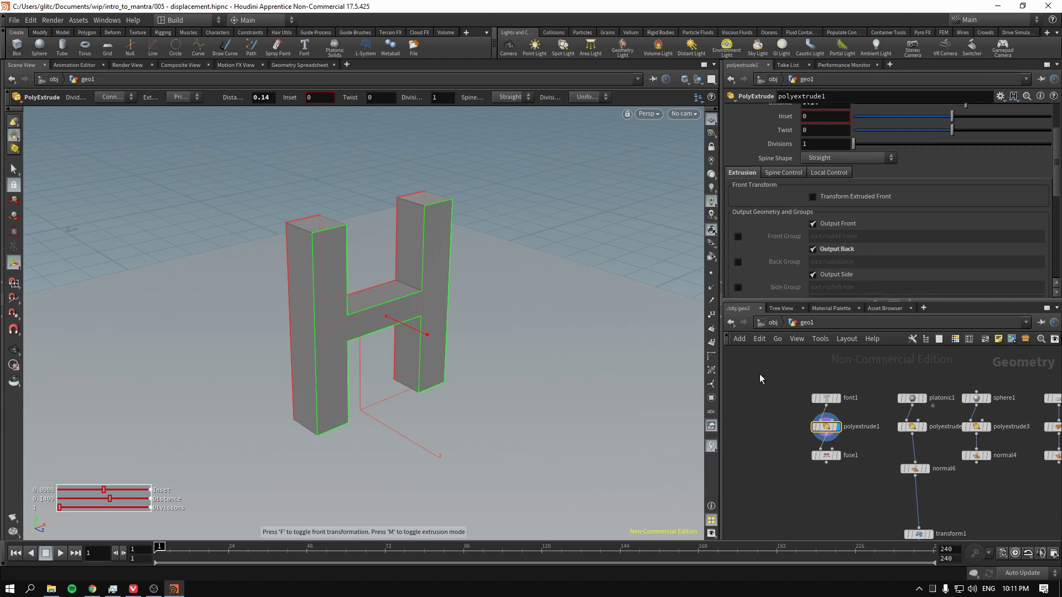
Step: Display fuse1 and add a Normal node (normal8) below it
{"action": "left_click", "coordinate": [825, 455]}
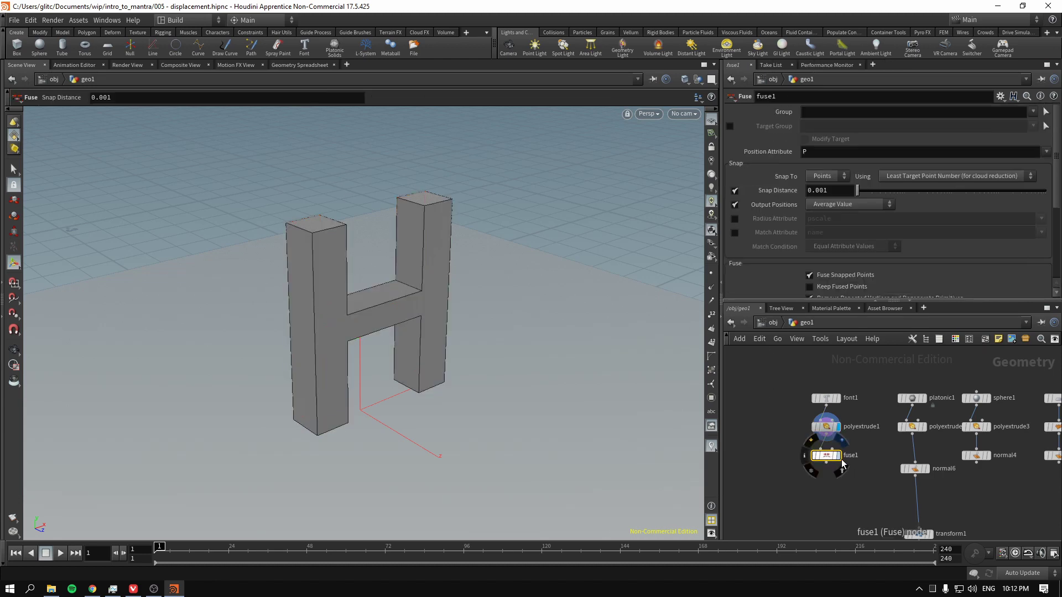
{"action": "left_click", "coordinate": [845, 456]}
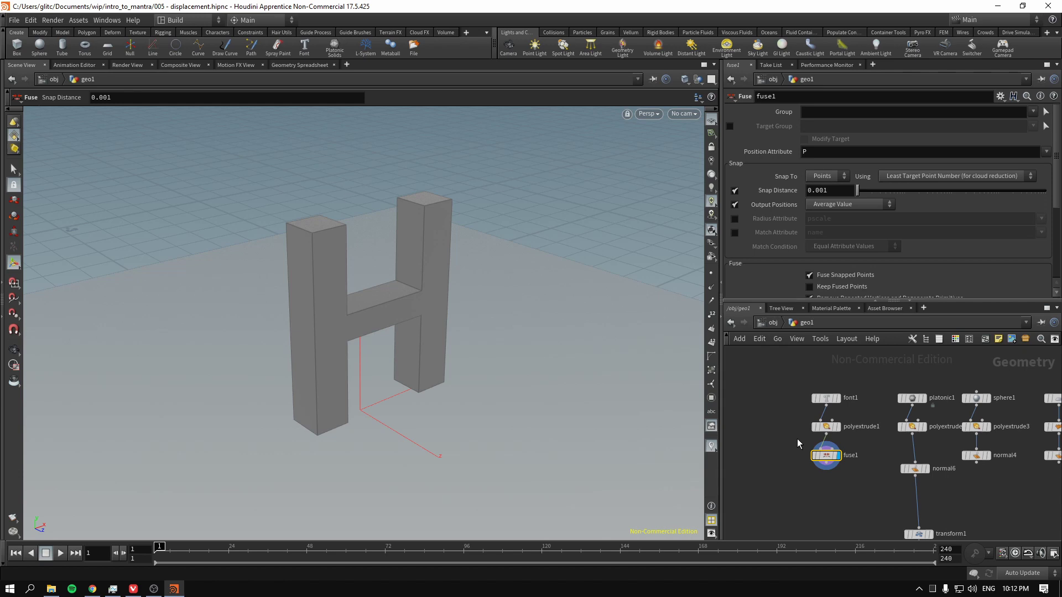
{"action": "key", "text": "Tab"}
{"action": "type", "text": "normal"}
{"action": "key", "text": "Return"}
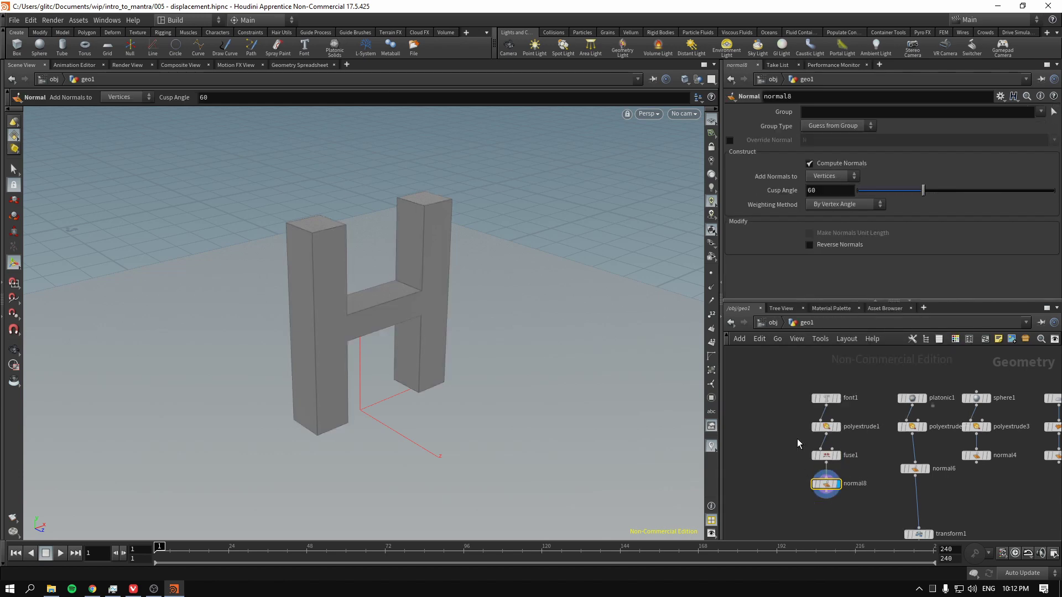
Step: Start an interactive Mantra render in Render View, then go up to /obj
{"action": "left_click", "coordinate": [127, 65]}
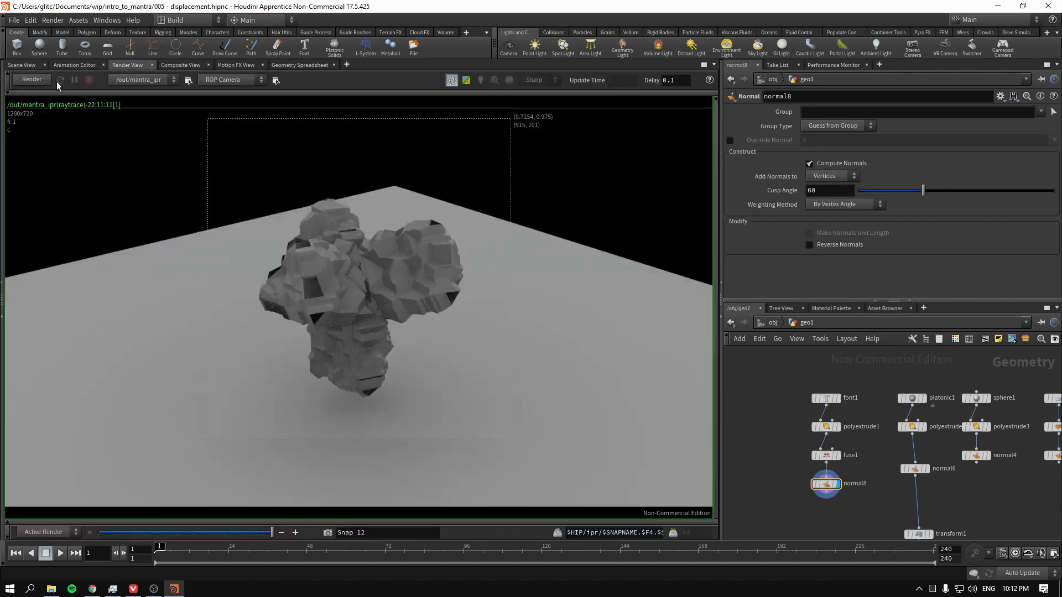
{"action": "left_click", "coordinate": [30, 81]}
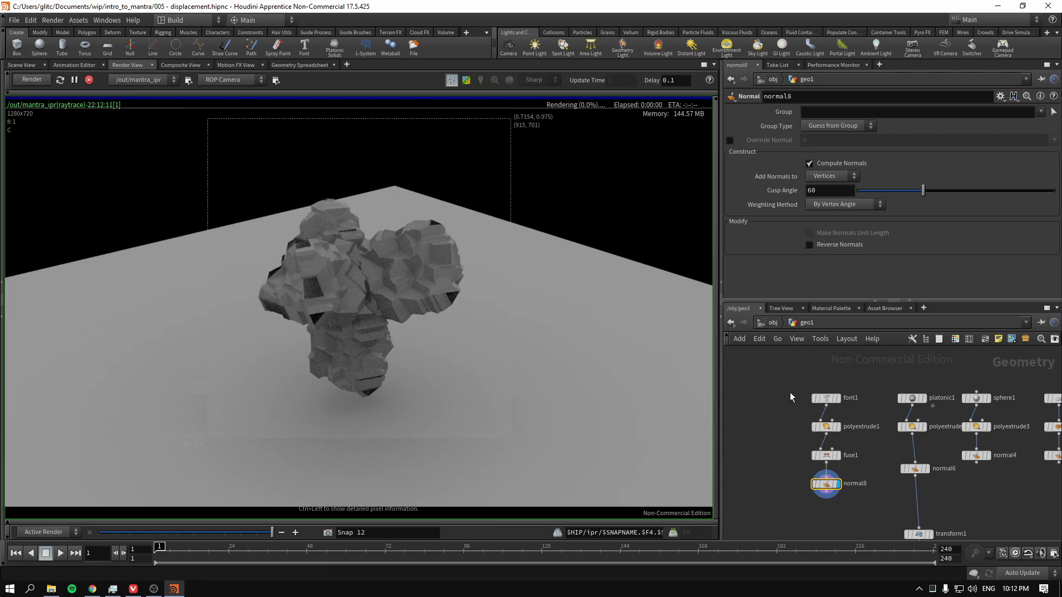
{"action": "left_click", "coordinate": [769, 326]}
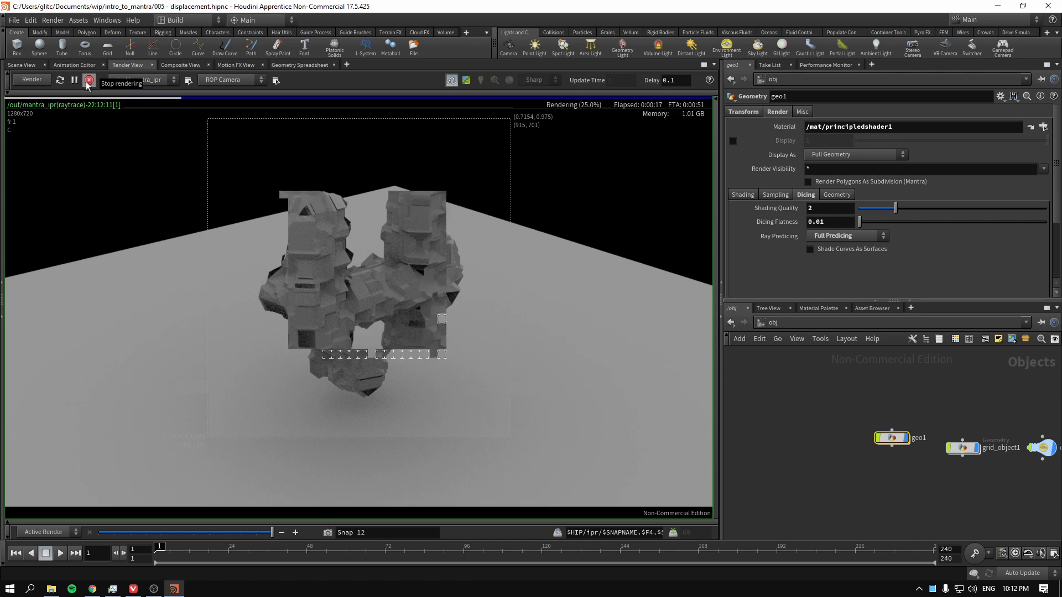
Step: Stop IPR; set Shading Quality 1, Flatness 0.05, Disable Predicing; re-enter geo1
{"action": "left_click", "coordinate": [87, 80]}
{"action": "double_click", "coordinate": [818, 208]}
{"action": "type", "text": "1"}
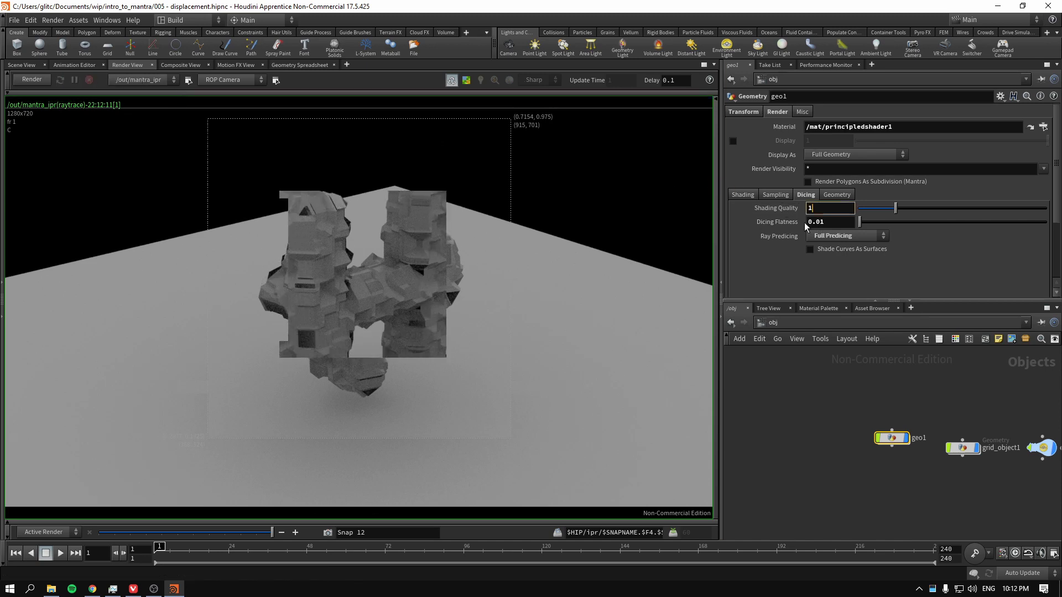
{"action": "middle_click", "coordinate": [791, 227], "text": "ctrl"}
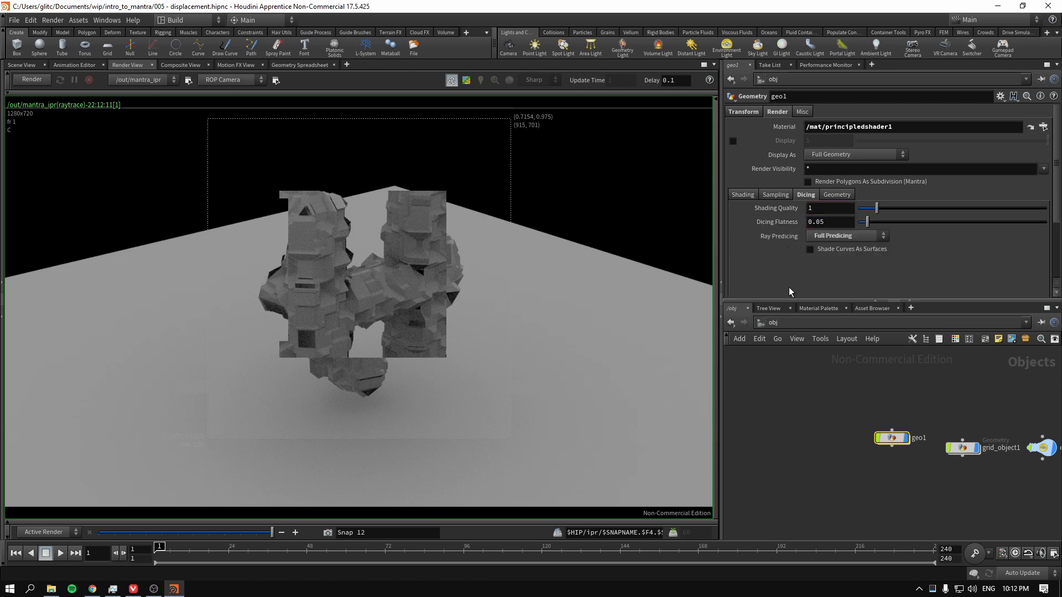
{"action": "left_click", "coordinate": [843, 239]}
{"action": "left_click", "coordinate": [855, 248]}
{"action": "left_click", "coordinate": [775, 323]}
{"action": "double_click", "coordinate": [884, 436]}
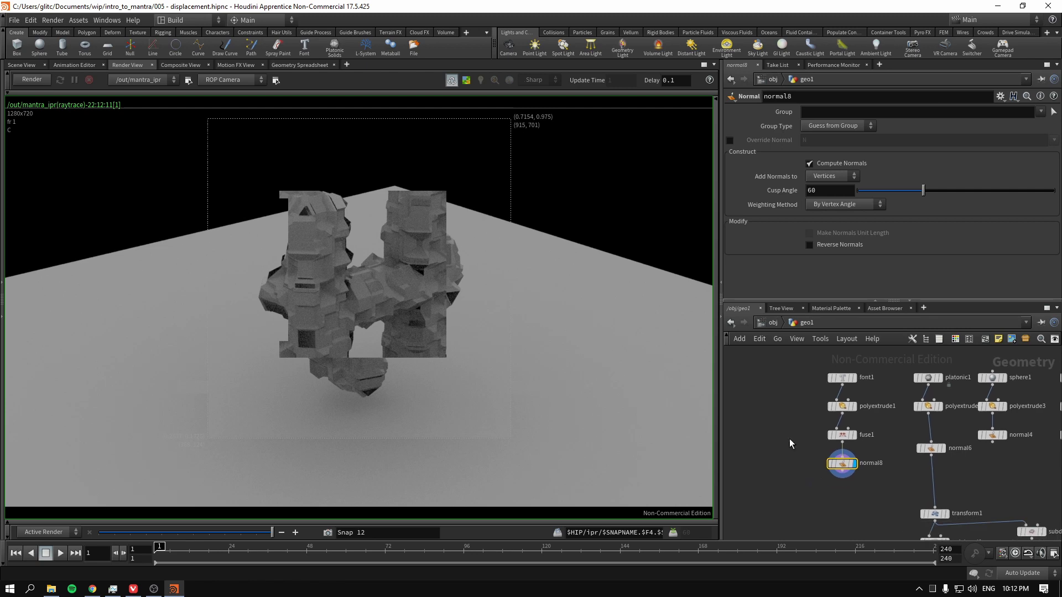
Step: Add a Subdivide node (subdivide4) below normal8 and set its depth to 2
{"action": "left_click", "coordinate": [20, 66]}
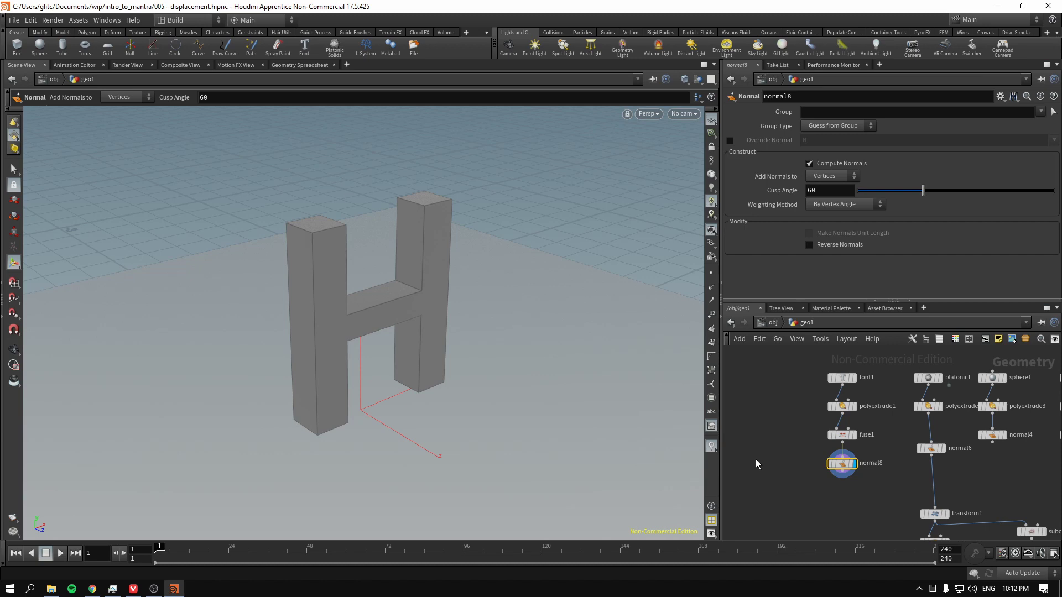
{"action": "key", "text": "Tab"}
{"action": "type", "text": "sa"}
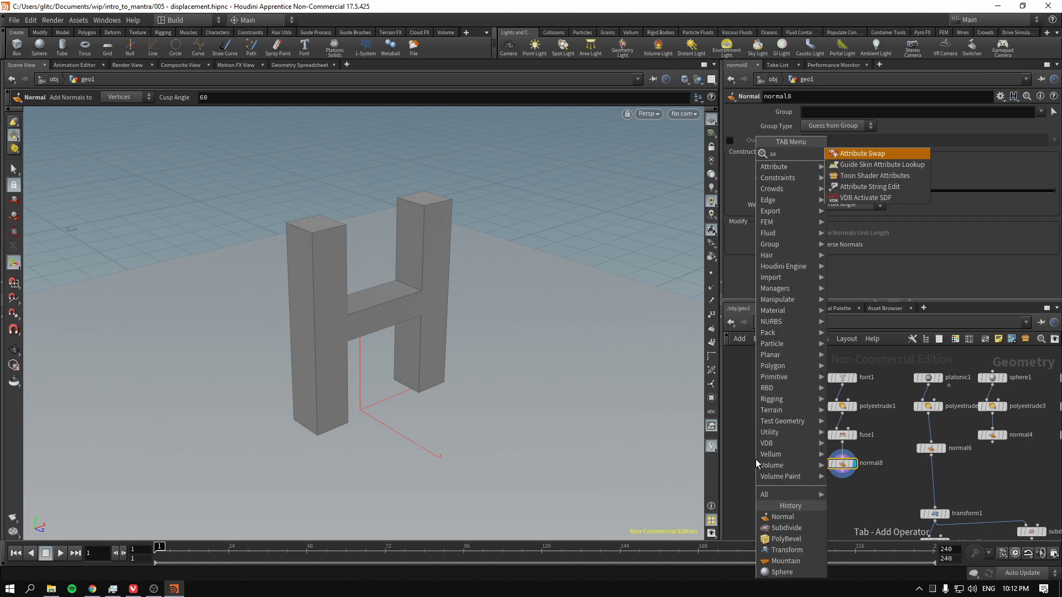
{"action": "key", "text": "Escape"}
{"action": "key", "text": "Tab"}
{"action": "type", "text": "subd"}
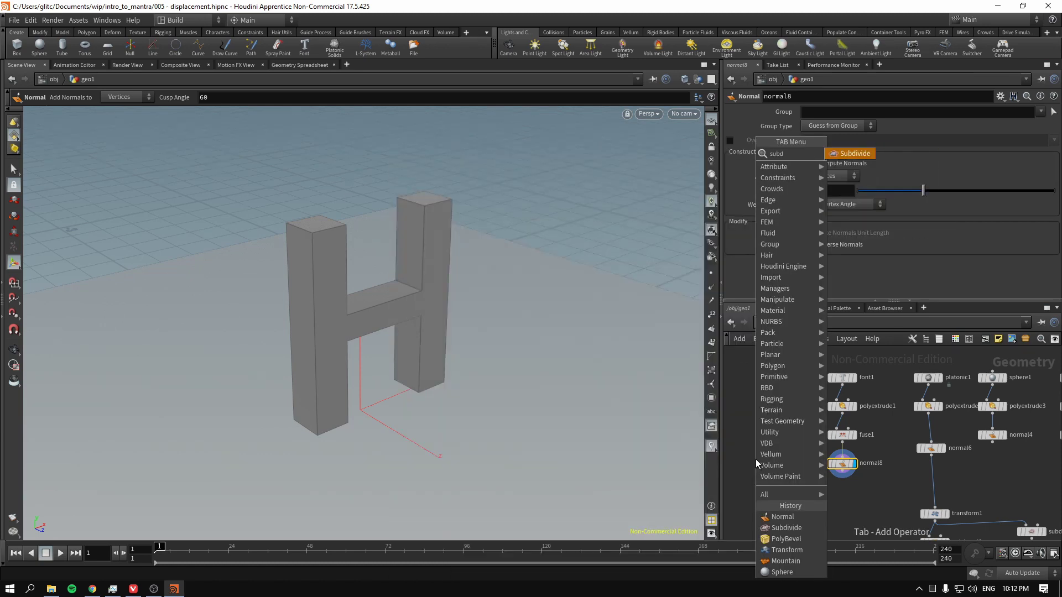
{"action": "key", "text": "Return"}
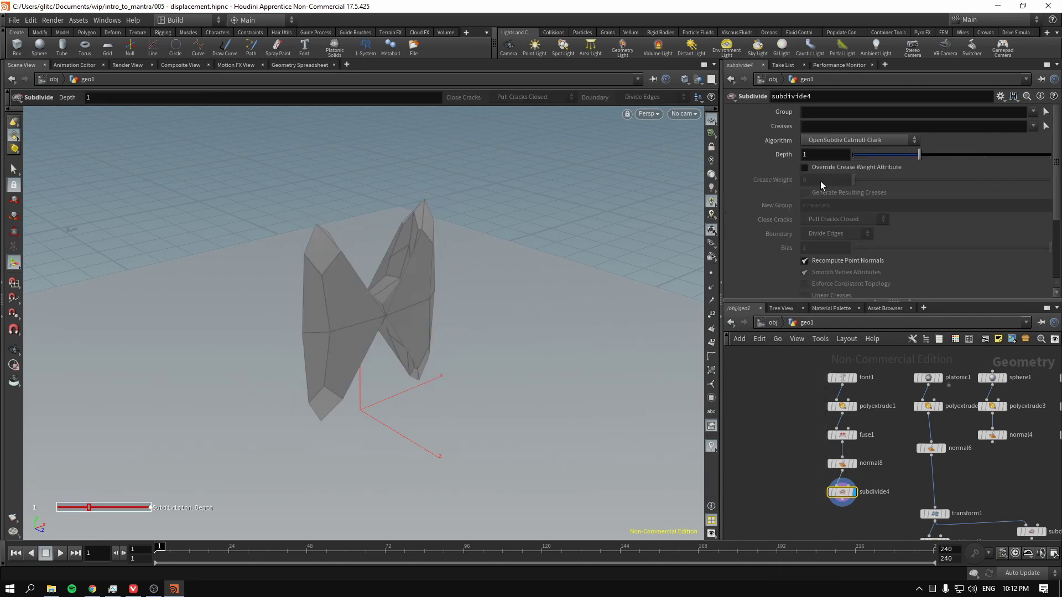
{"action": "mouse_move", "coordinate": [974, 153]}
{"action": "left_mouse_down"}
{"action": "mouse_move", "coordinate": [1051, 155]}
{"action": "mouse_move", "coordinate": [834, 152]}
{"action": "mouse_move", "coordinate": [960, 157]}
{"action": "left_mouse_up"}
Step: Move subdivide4 lower beneath normal8 and create a PolyBevel node
{"action": "middle_click_drag", "start_coordinate": [808, 487], "coordinate": [797, 416]}
{"action": "left_click_drag", "start_coordinate": [833, 421], "coordinate": [834, 462]}
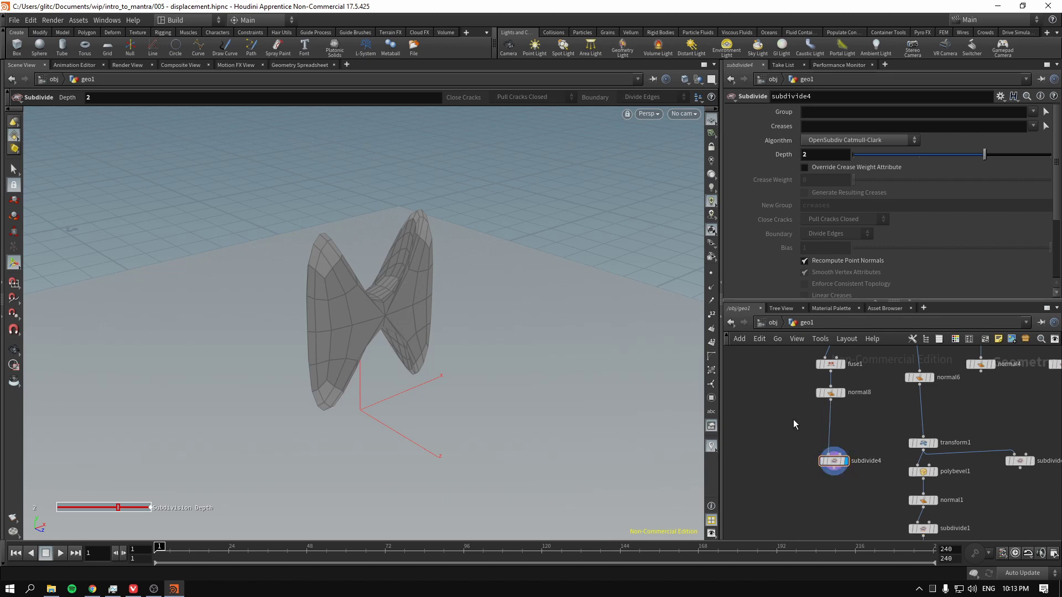
{"action": "scroll", "coordinate": [793, 420], "scroll_direction": "up", "scroll_amount": 1}
{"action": "key", "text": "Tab"}
{"action": "type", "text": "pb"}
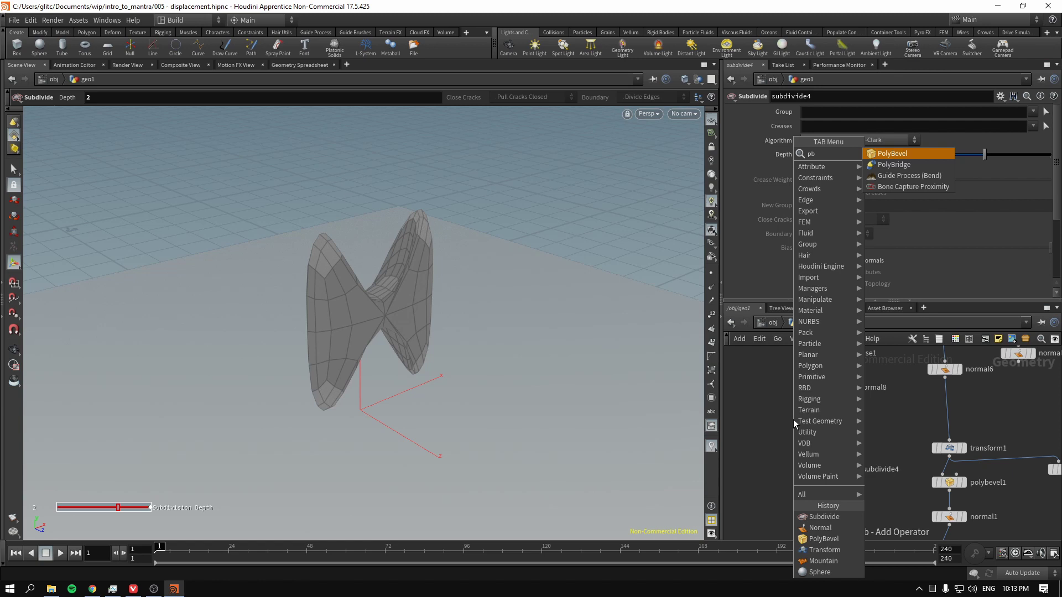
{"action": "key", "text": "Return"}
Step: Insert polybevel2 after normal8, displayed, with Round shape, 1 division and Offset 0.001
{"action": "left_click", "coordinate": [854, 423]}
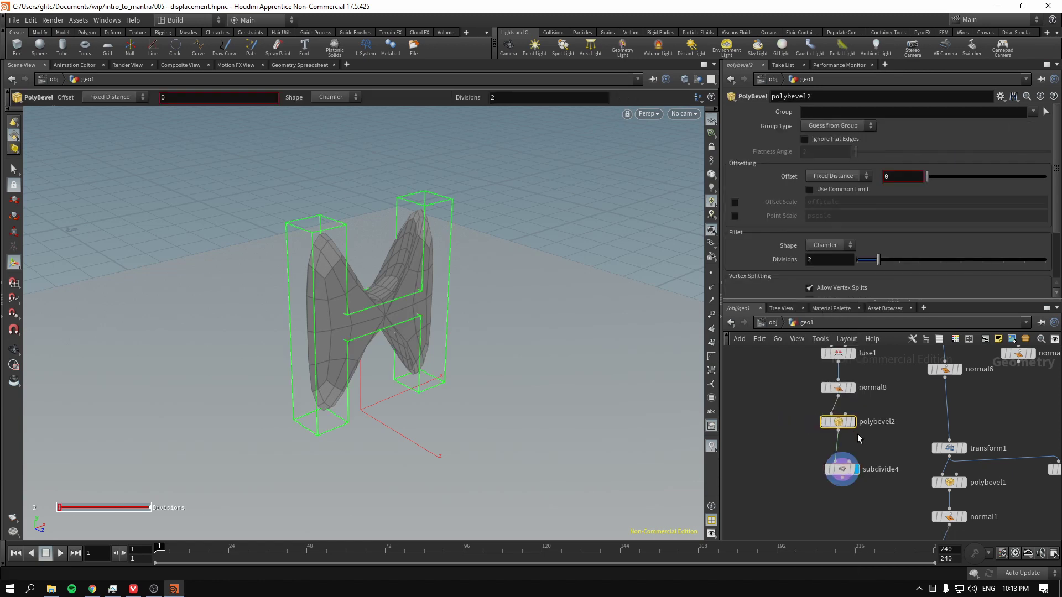
{"action": "left_click", "coordinate": [852, 422]}
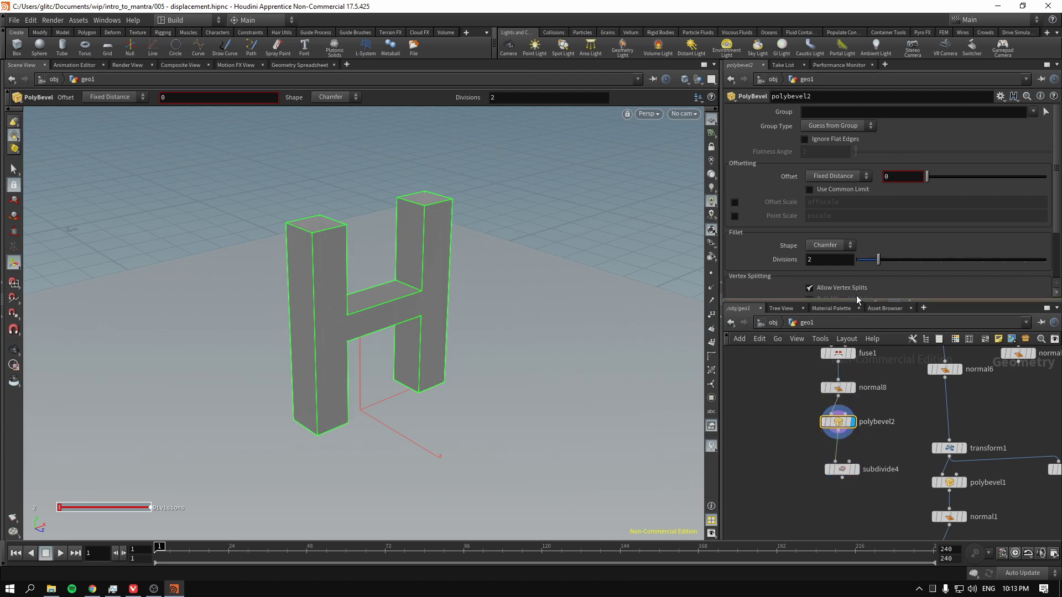
{"action": "left_click", "coordinate": [841, 247]}
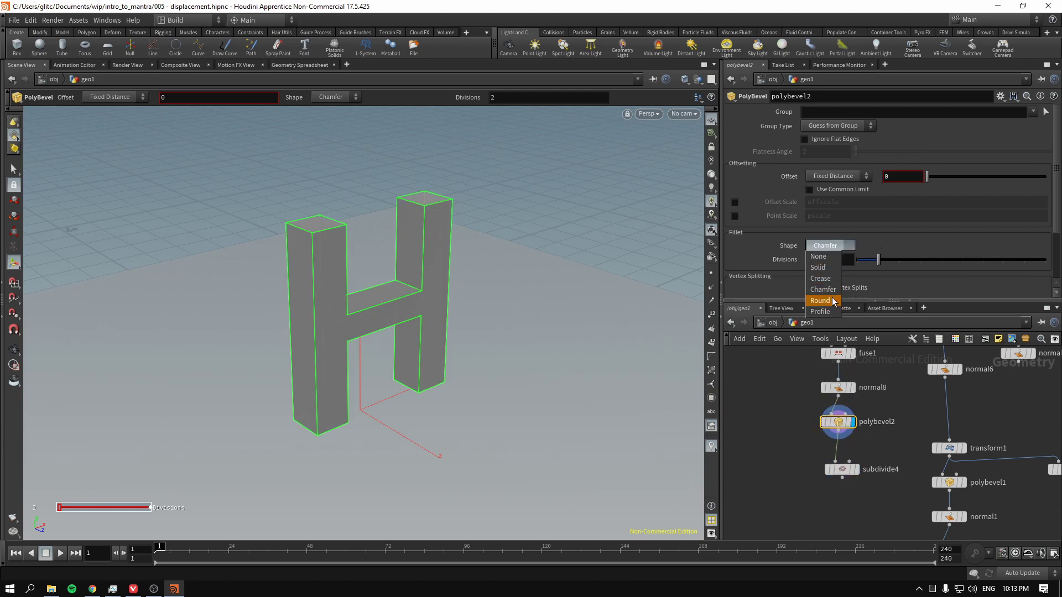
{"action": "left_click", "coordinate": [827, 304]}
{"action": "left_click", "coordinate": [830, 260]}
{"action": "type", "text": "1"}
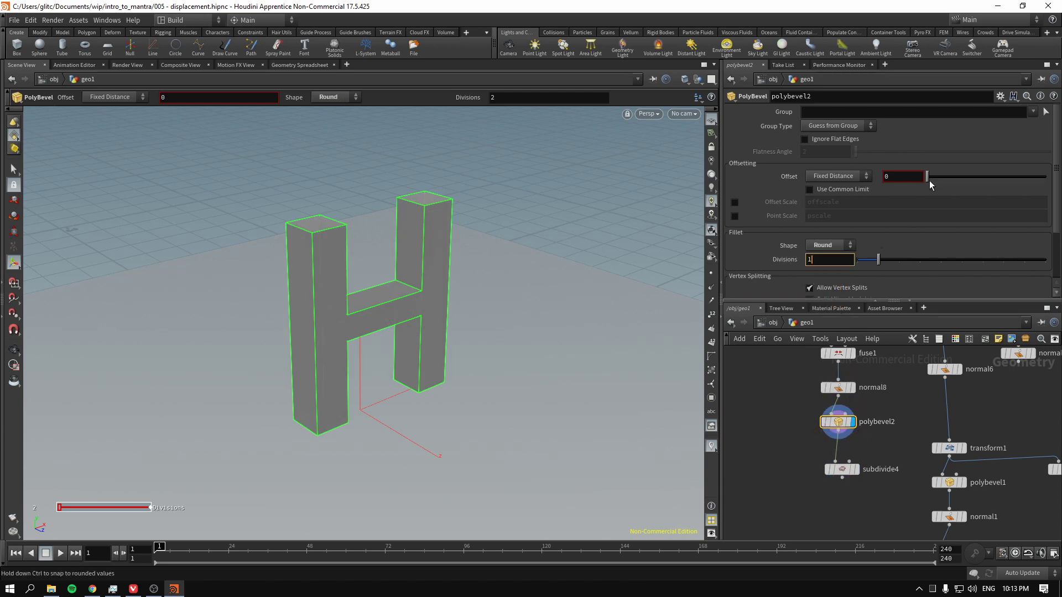
{"action": "mouse_move", "coordinate": [927, 177]}
{"action": "left_mouse_down"}
{"action": "mouse_move", "coordinate": [937, 176]}
{"action": "mouse_move", "coordinate": [921, 182]}
{"action": "left_mouse_up"}
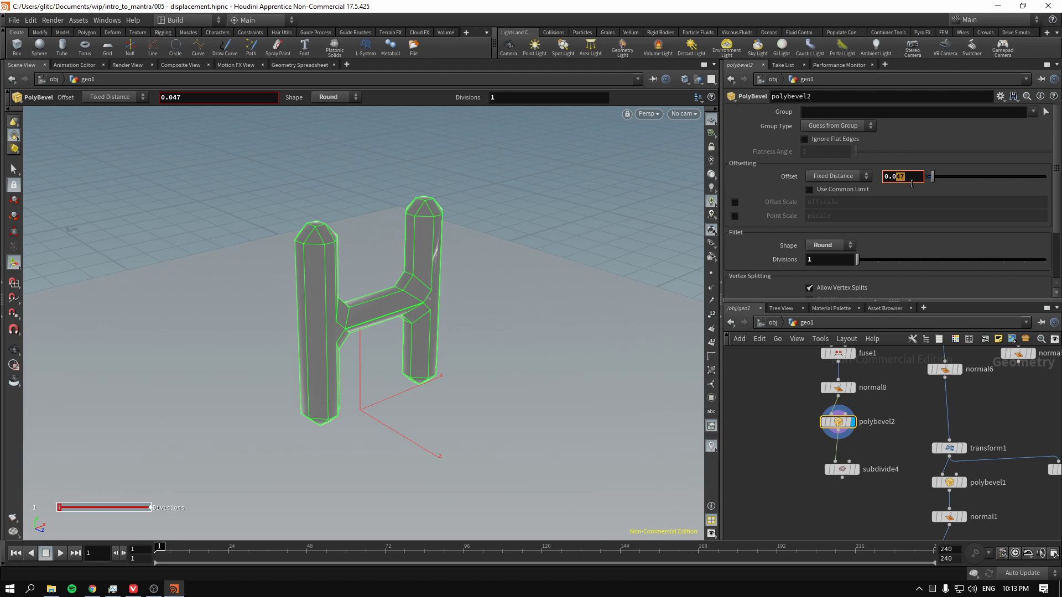
{"action": "type", "text": "01"}
{"action": "key", "text": "Return"}
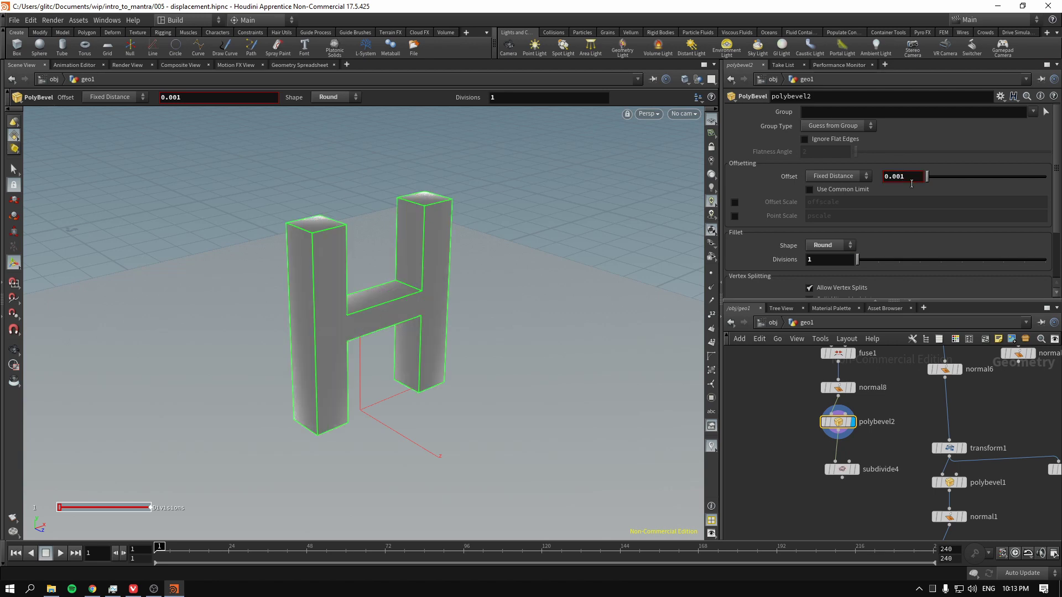
Step: Add a Normal node (normal9) between polybevel2 and subdivide4
{"action": "key", "text": "Tab"}
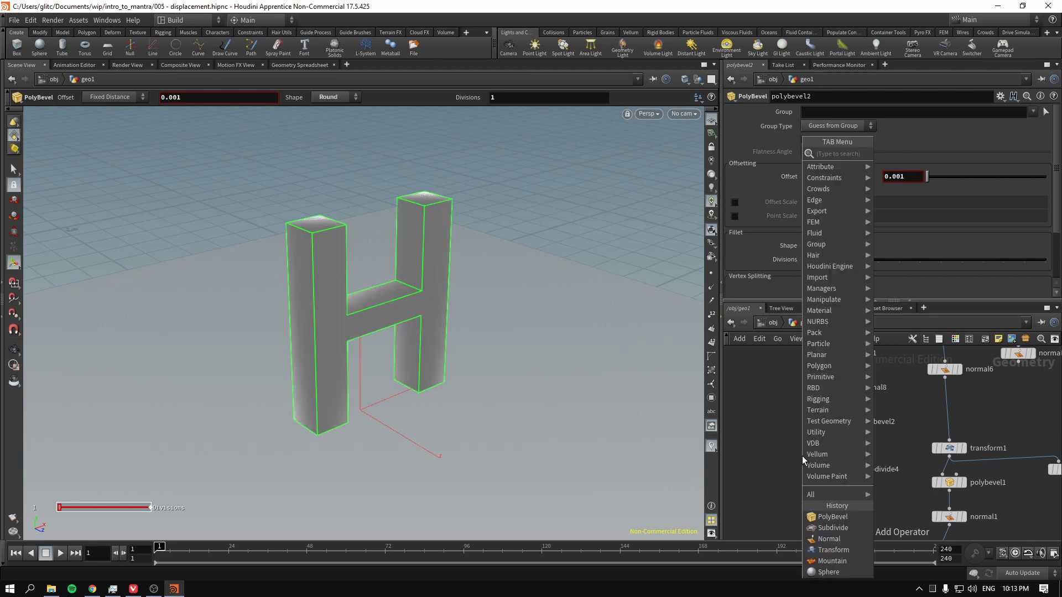
{"action": "type", "text": "norm"}
{"action": "key", "text": "Return"}
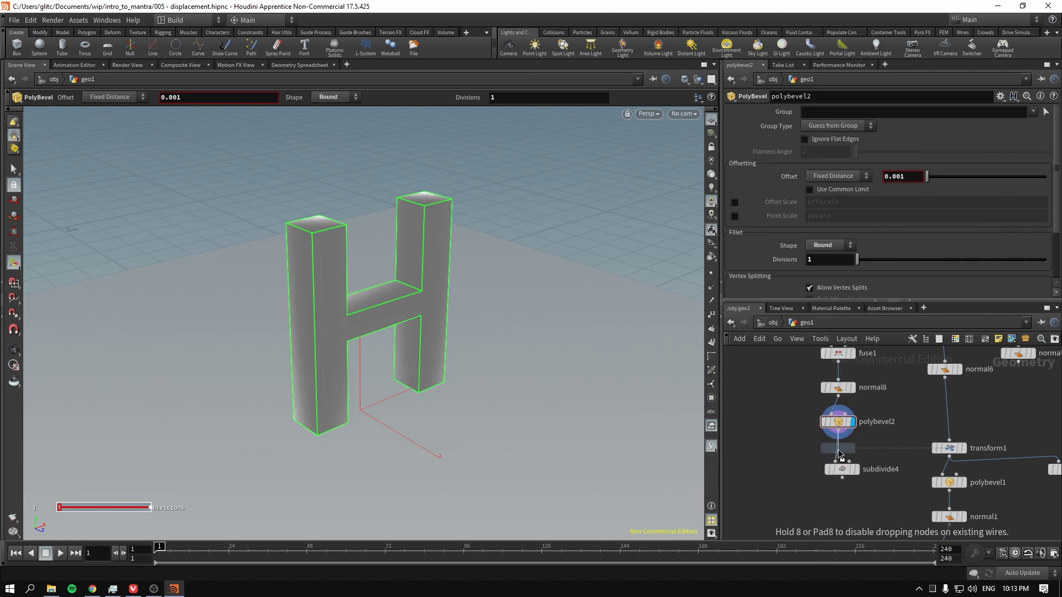
{"action": "left_click", "coordinate": [838, 455]}
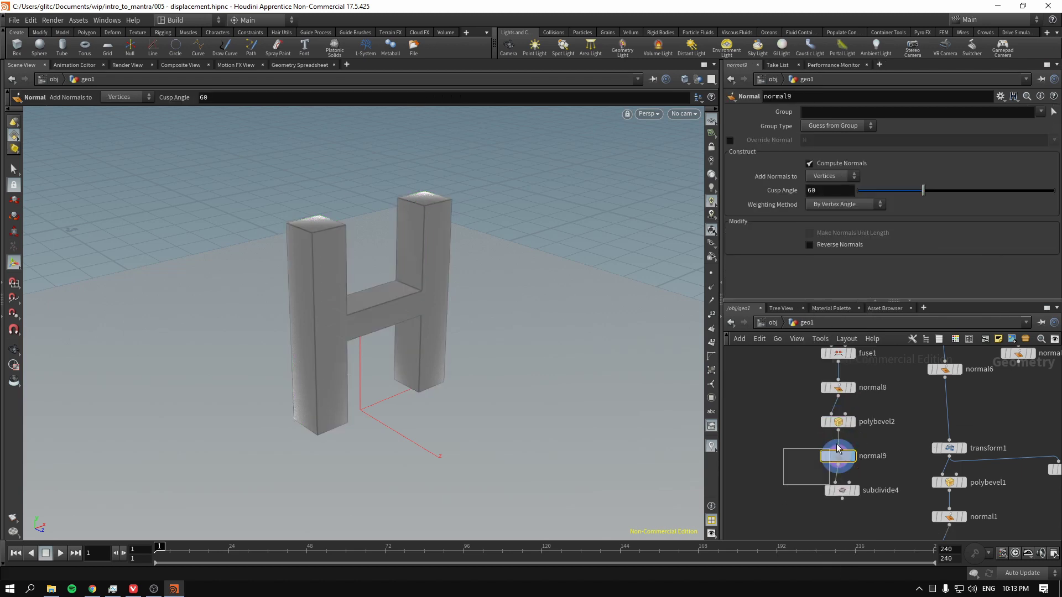
Step: Display subdivide4 at depth 2 and switch its algorithm to OpenSubdiv Loop
{"action": "mouse_move", "coordinate": [854, 495]}
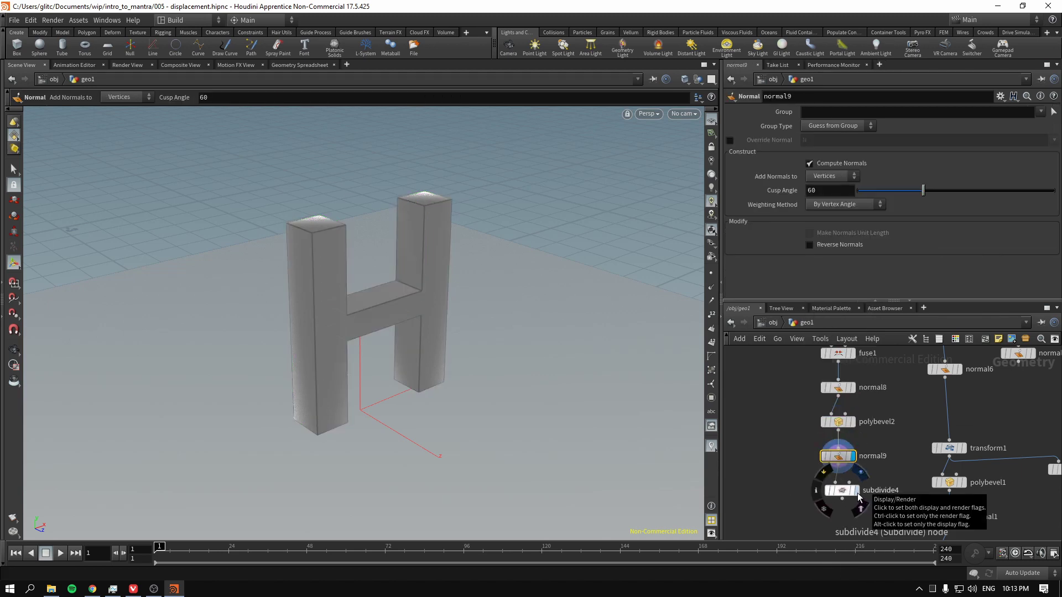
{"action": "left_click", "coordinate": [831, 422]}
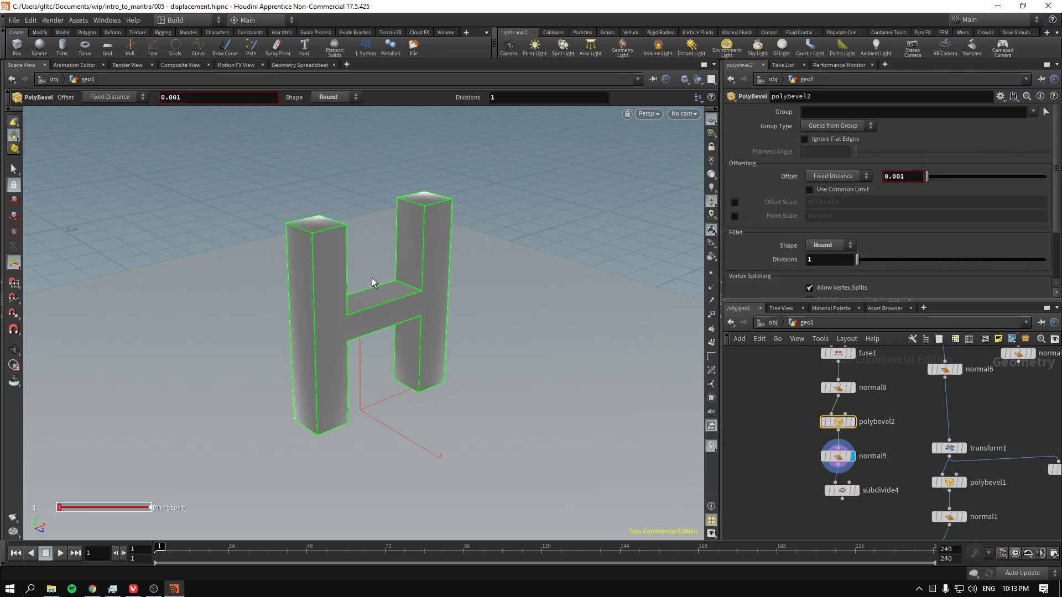
{"action": "left_click", "coordinate": [856, 490]}
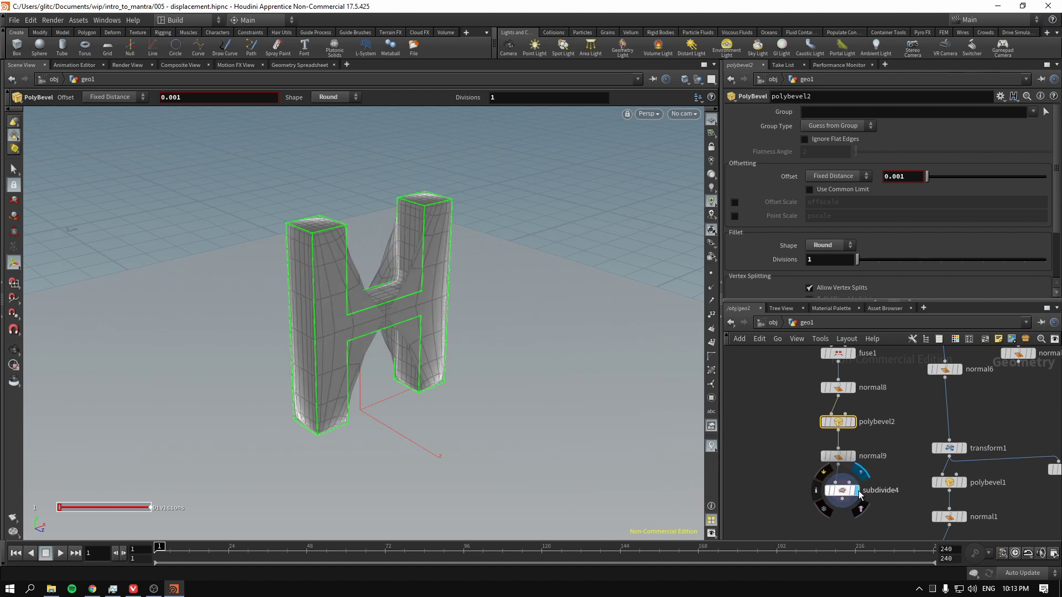
{"action": "left_click", "coordinate": [838, 486]}
{"action": "middle_click_drag", "start_coordinate": [768, 459], "coordinate": [787, 439]}
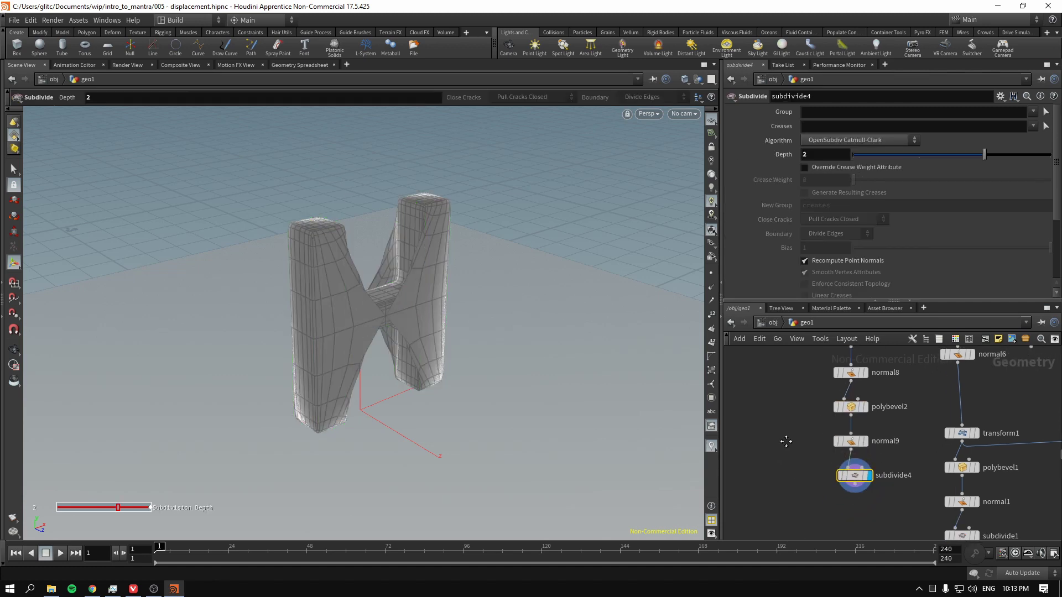
{"action": "mouse_move", "coordinate": [984, 155]}
{"action": "left_mouse_down"}
{"action": "mouse_move", "coordinate": [897, 165]}
{"action": "mouse_move", "coordinate": [988, 165]}
{"action": "left_mouse_up"}
{"action": "left_click", "coordinate": [868, 140]}
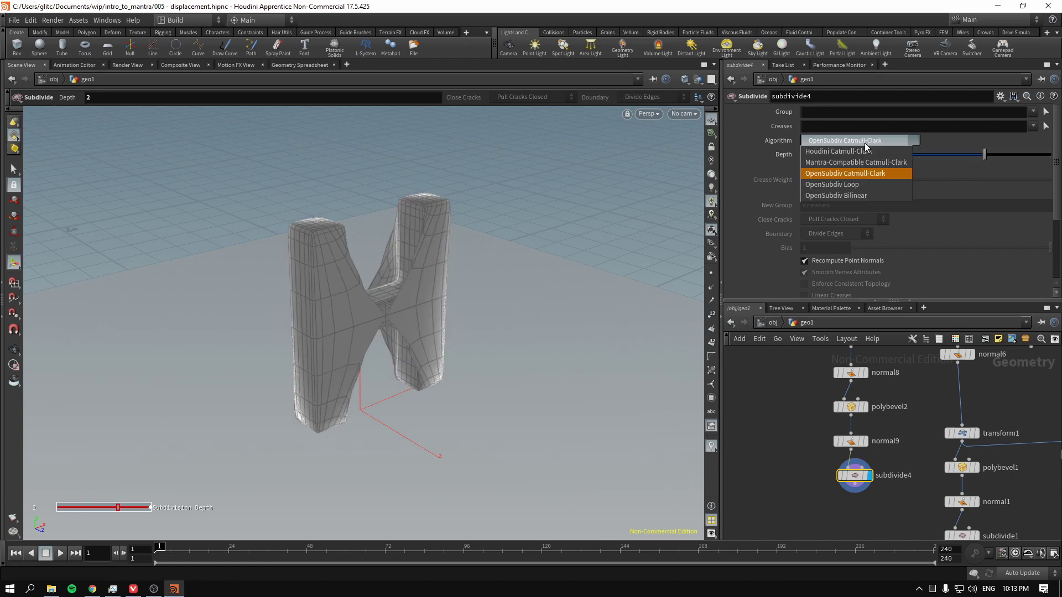
{"action": "left_click", "coordinate": [861, 184]}
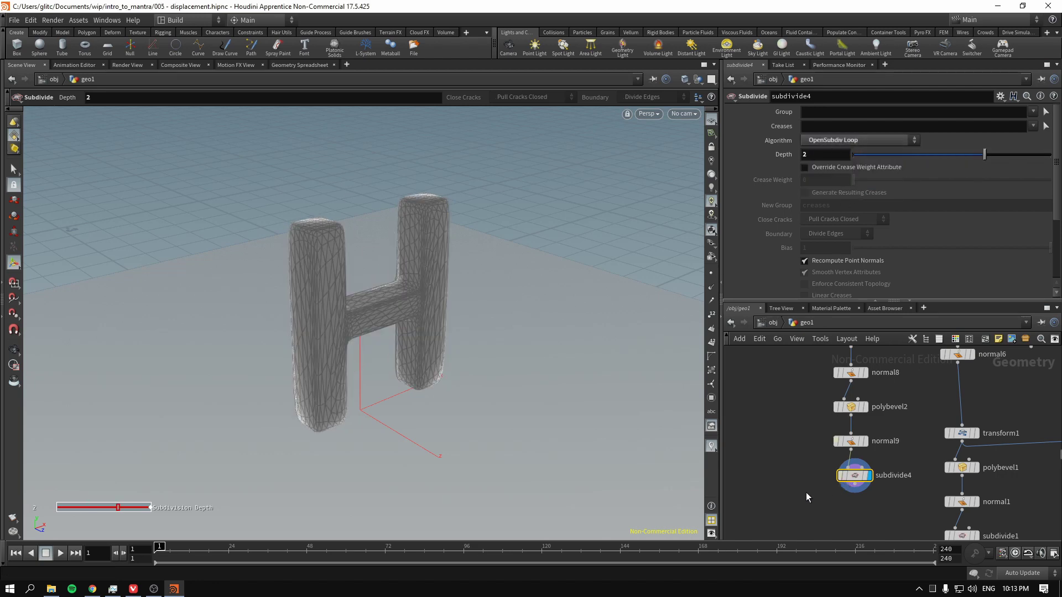
Step: Add a Normal node (normal10) below subdivide4
{"action": "key", "text": "Tab"}
{"action": "type", "text": "norm"}
{"action": "key", "text": "Return"}
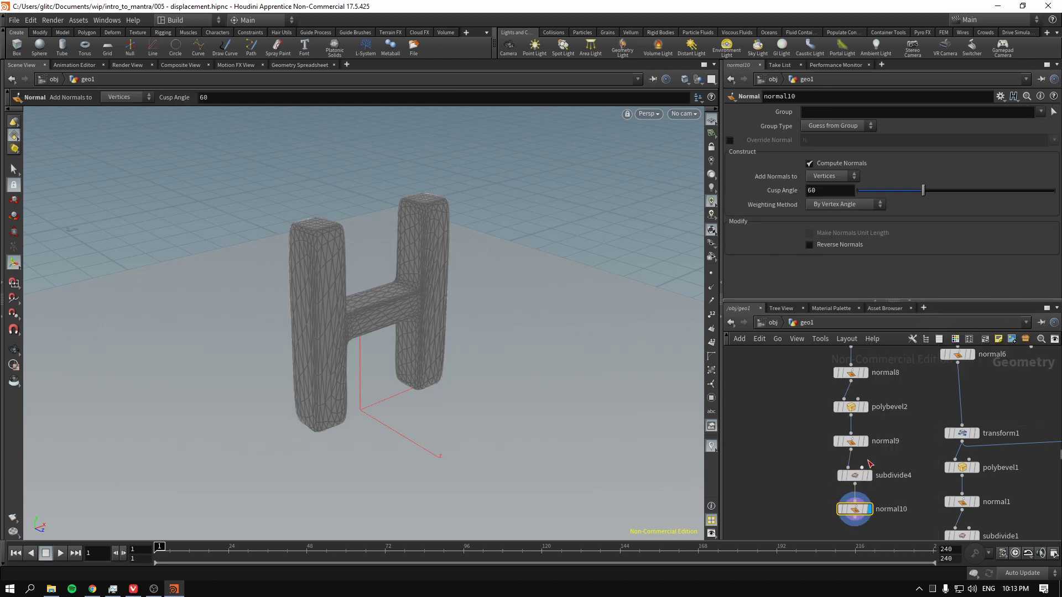
Step: Place normal10 below subdivide4 and raise polybevel2's divisions to 2
{"action": "left_click", "coordinate": [854, 509]}
{"action": "left_click", "coordinate": [851, 406]}
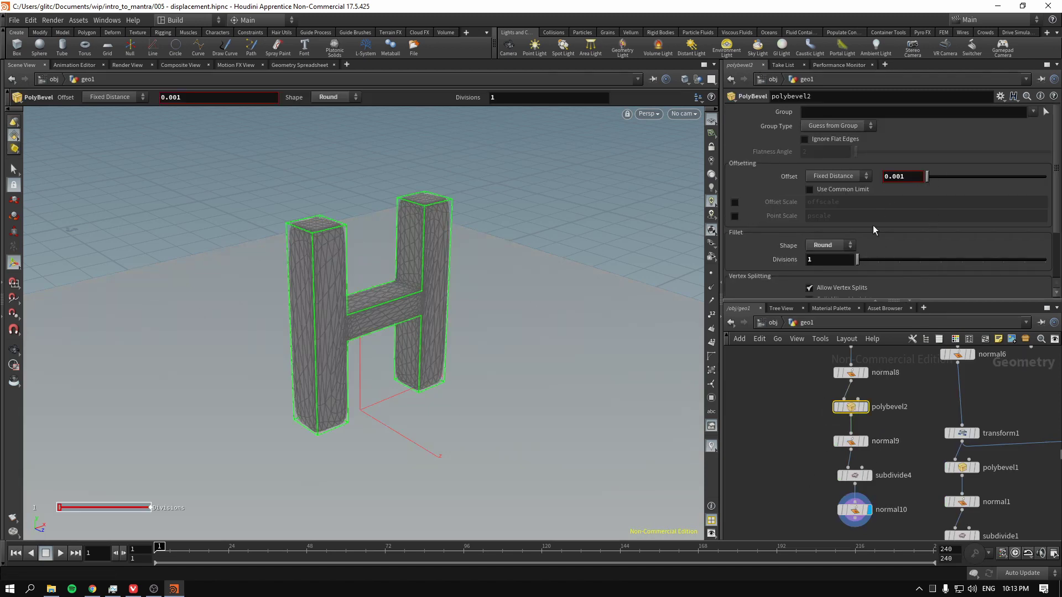
{"action": "left_click_drag", "start_coordinate": [859, 259], "coordinate": [878, 259]}
{"action": "middle_click_drag", "start_coordinate": [799, 461], "coordinate": [800, 423]}
{"action": "left_click", "coordinate": [786, 456]}
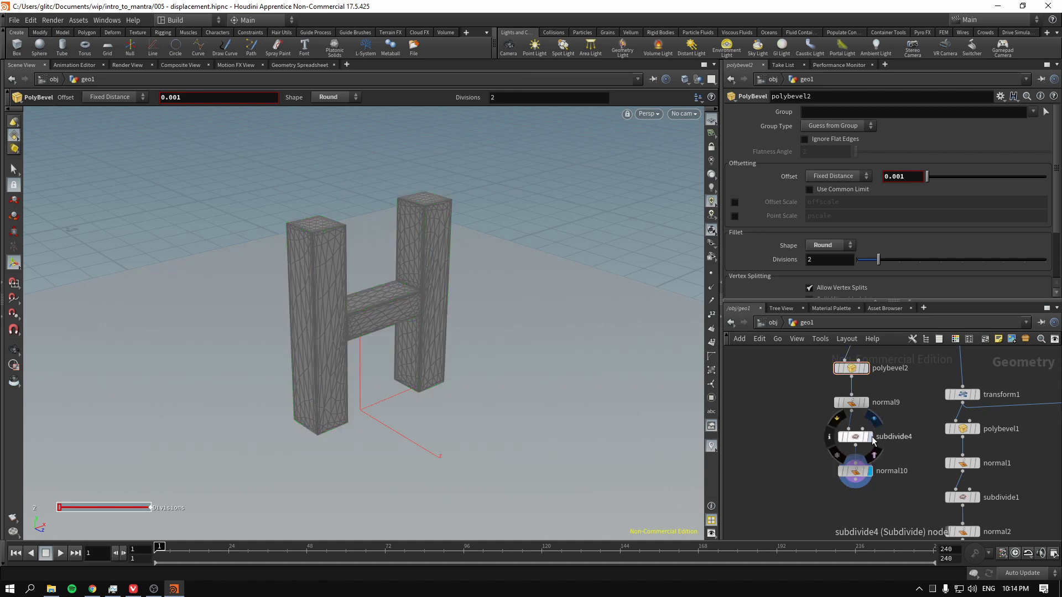
Step: Try OpenSubdiv Catmull-Clark on subdivide4, undo it, and keep OpenSubdiv Loop
{"action": "left_click", "coordinate": [873, 439]}
{"action": "left_click", "coordinate": [854, 141]}
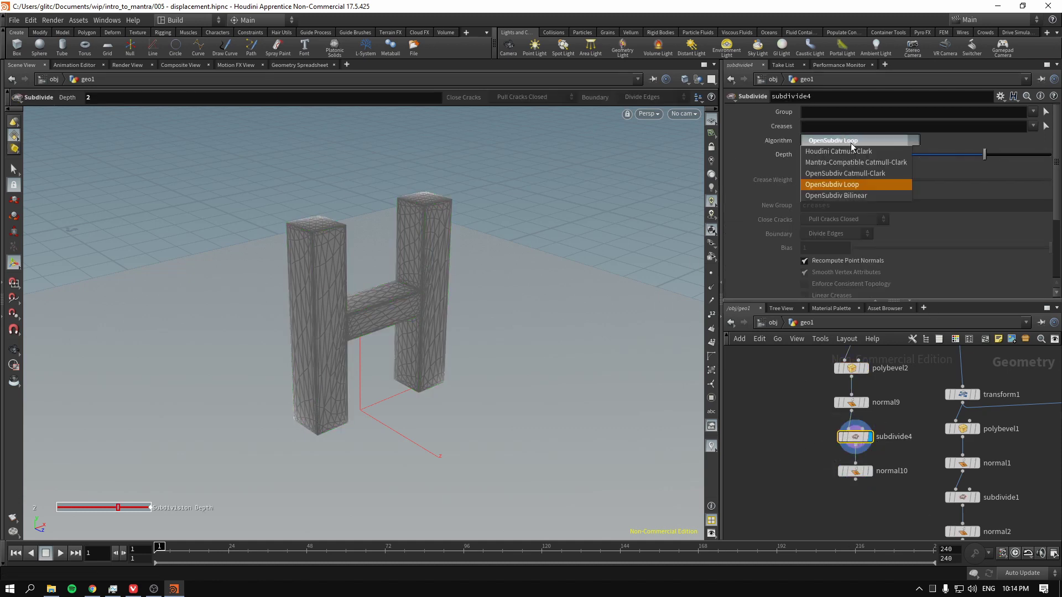
{"action": "left_click", "coordinate": [846, 173]}
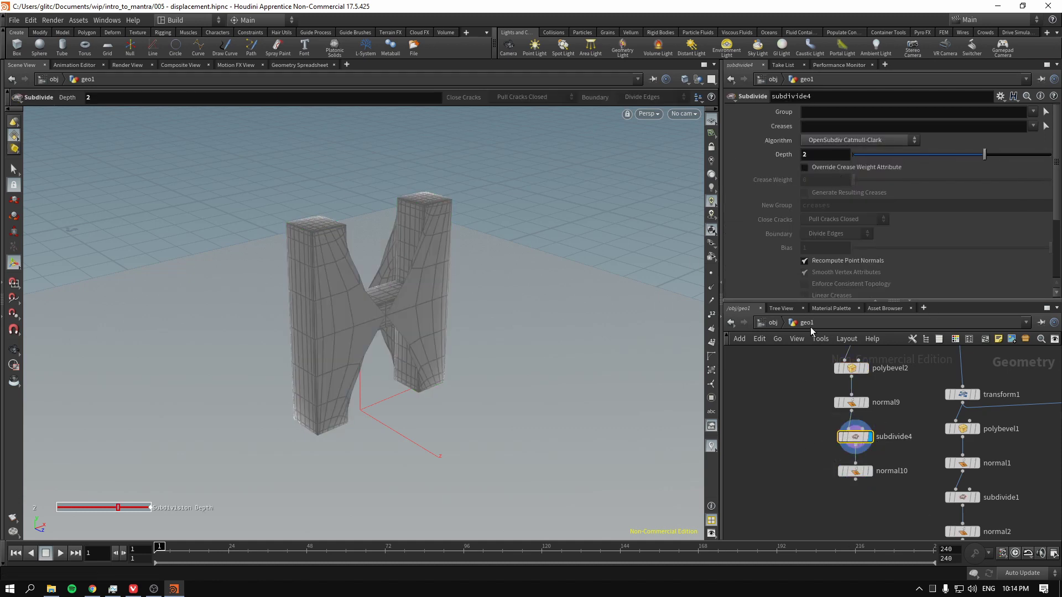
{"action": "key", "text": "ctrl+z"}
{"action": "left_click", "coordinate": [832, 142]}
{"action": "left_click", "coordinate": [834, 142]}
Step: Display normal10, recheck polybevel2's divisions, and go up to /obj with U
{"action": "left_click_drag", "start_coordinate": [808, 502], "coordinate": [885, 454]}
{"action": "left_click", "coordinate": [870, 471]}
{"action": "middle_click_drag", "start_coordinate": [792, 388], "coordinate": [775, 414]}
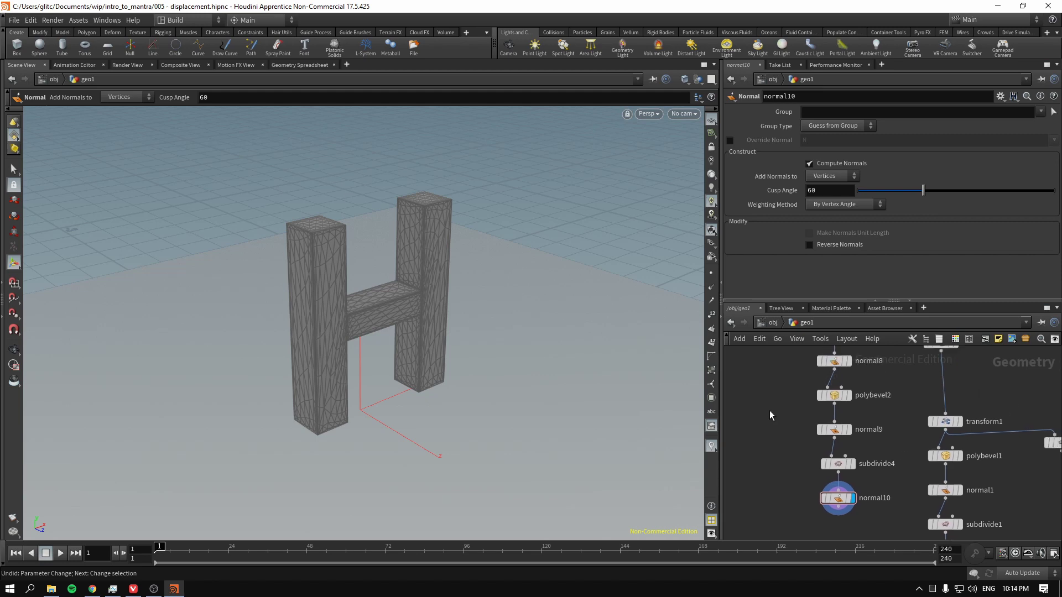
{"action": "left_click_drag", "start_coordinate": [775, 415], "coordinate": [863, 387]}
{"action": "mouse_move", "coordinate": [876, 262]}
{"action": "left_mouse_down"}
{"action": "mouse_move", "coordinate": [864, 265]}
{"action": "mouse_move", "coordinate": [878, 263]}
{"action": "left_mouse_up"}
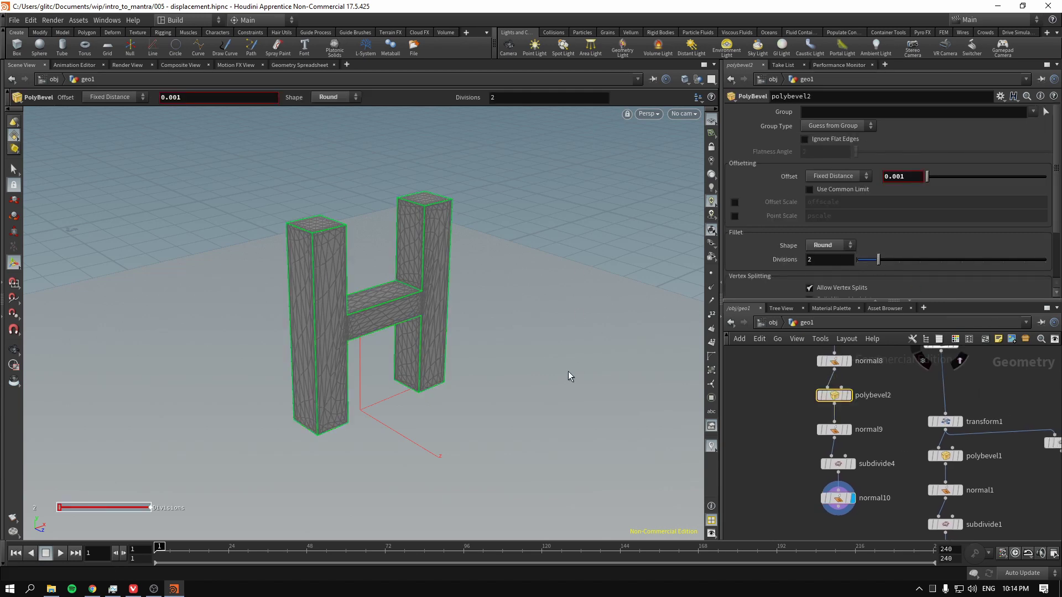
{"action": "key", "text": "u"}
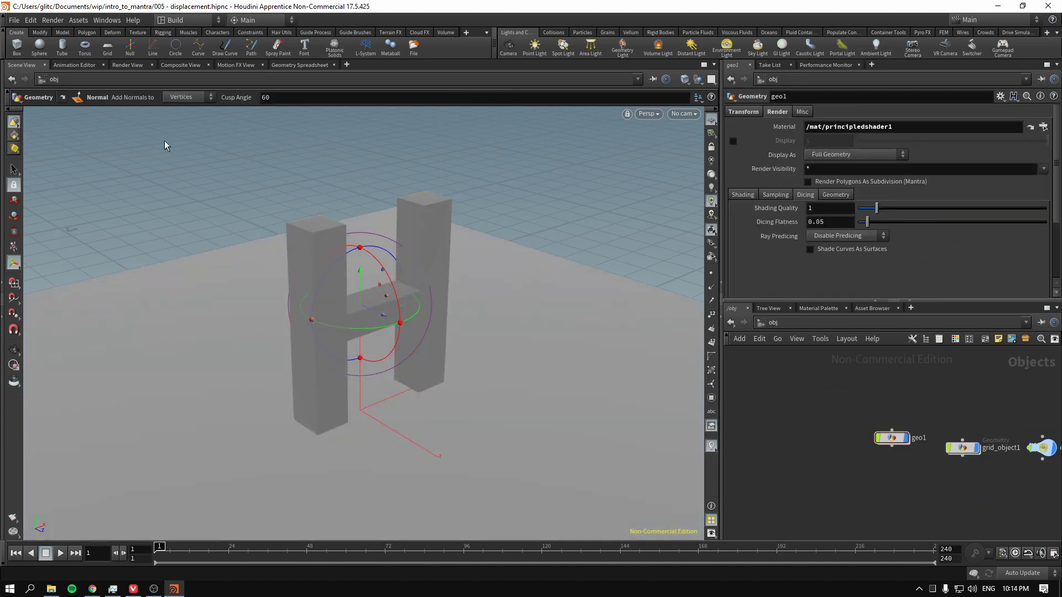
Step: Start the Mantra IPR render, select normal10 inside geo1, then return to /obj
{"action": "left_click", "coordinate": [127, 64]}
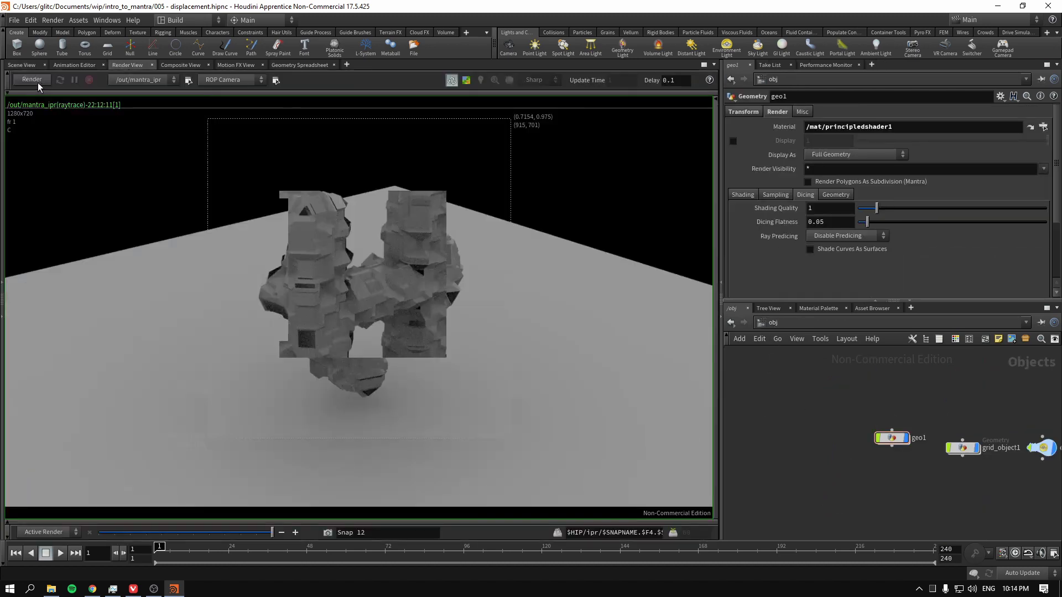
{"action": "left_click", "coordinate": [38, 81]}
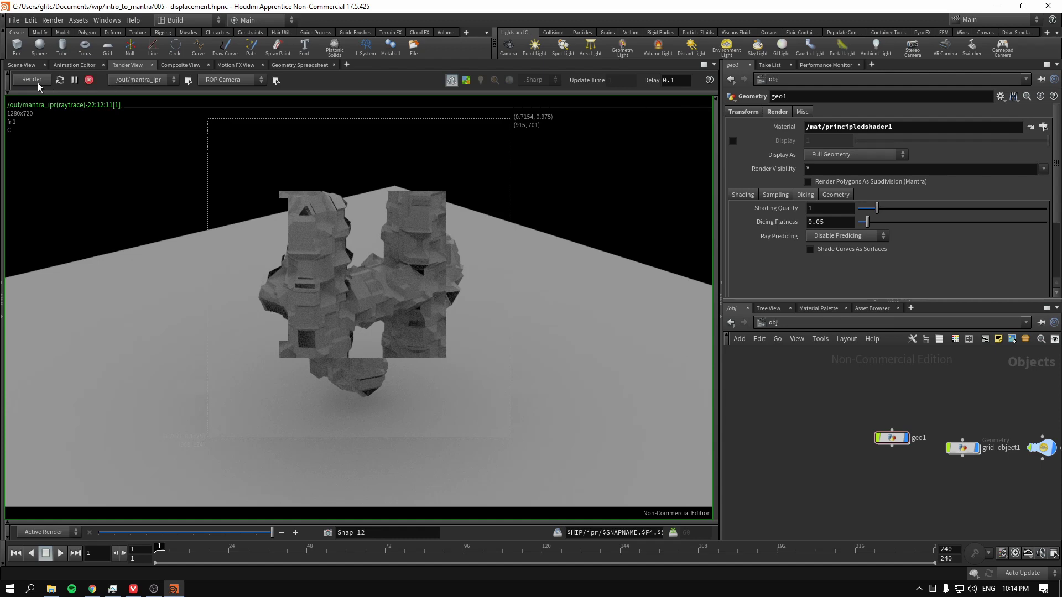
{"action": "double_click", "coordinate": [898, 442]}
{"action": "left_click", "coordinate": [866, 488]}
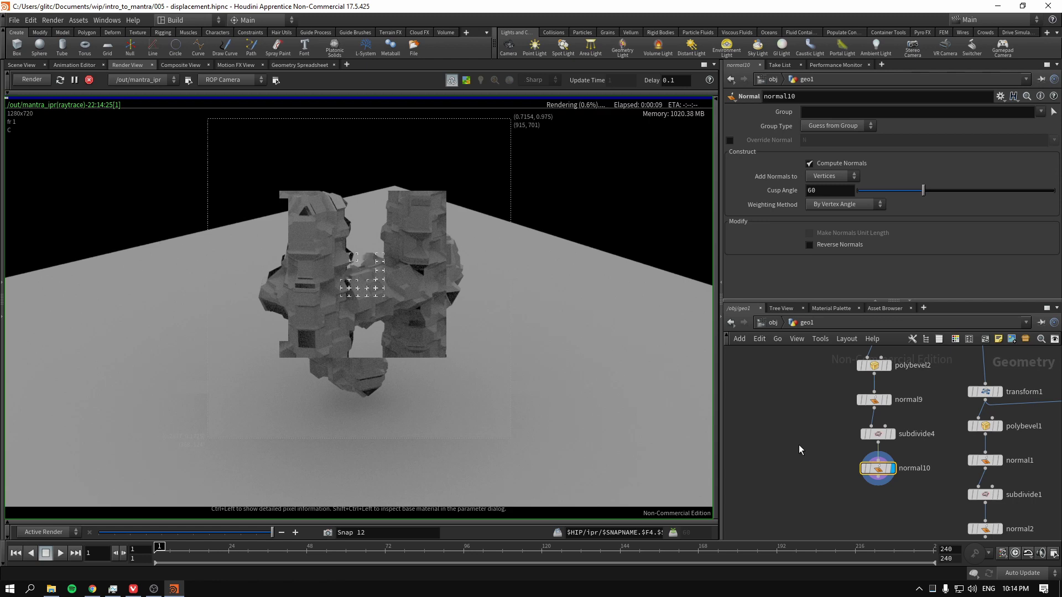
{"action": "left_click", "coordinate": [769, 327]}
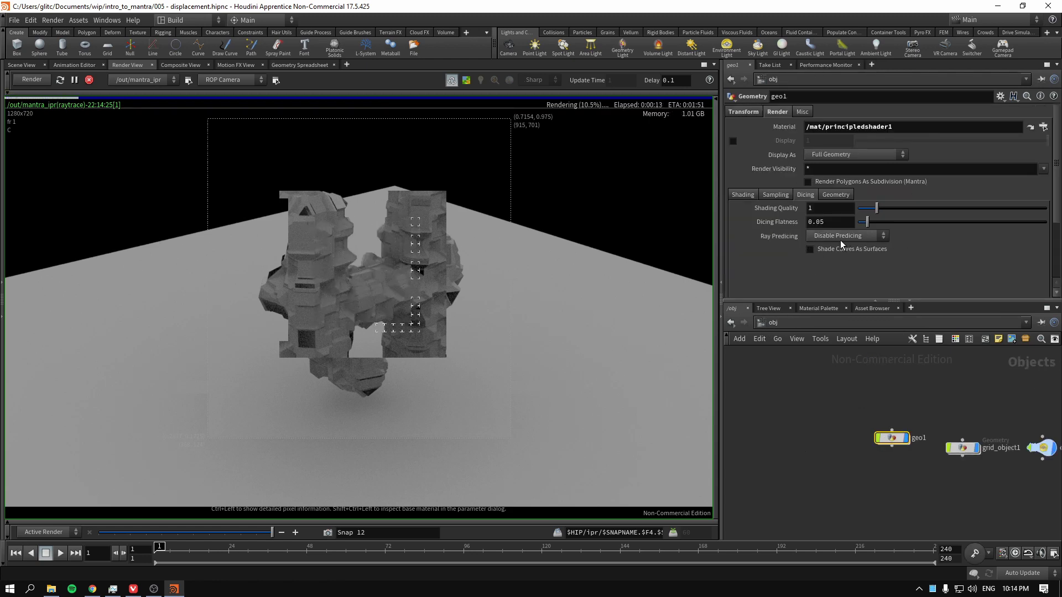
Step: Focus render buckets on the H's upper, lower and unfinished areas, then re-enter geo1
{"action": "mouse_move", "coordinate": [300, 204]}
{"action": "left_mouse_down"}
{"action": "mouse_move", "coordinate": [316, 191]}
{"action": "mouse_move", "coordinate": [278, 214]}
{"action": "mouse_move", "coordinate": [331, 199]}
{"action": "mouse_move", "coordinate": [288, 219]}
{"action": "left_mouse_up"}
{"action": "mouse_move", "coordinate": [305, 319]}
{"action": "left_mouse_down"}
{"action": "mouse_move", "coordinate": [315, 393]}
{"action": "mouse_move", "coordinate": [273, 267]}
{"action": "mouse_move", "coordinate": [323, 360]}
{"action": "mouse_move", "coordinate": [308, 385]}
{"action": "mouse_move", "coordinate": [493, 351]}
{"action": "left_mouse_up"}
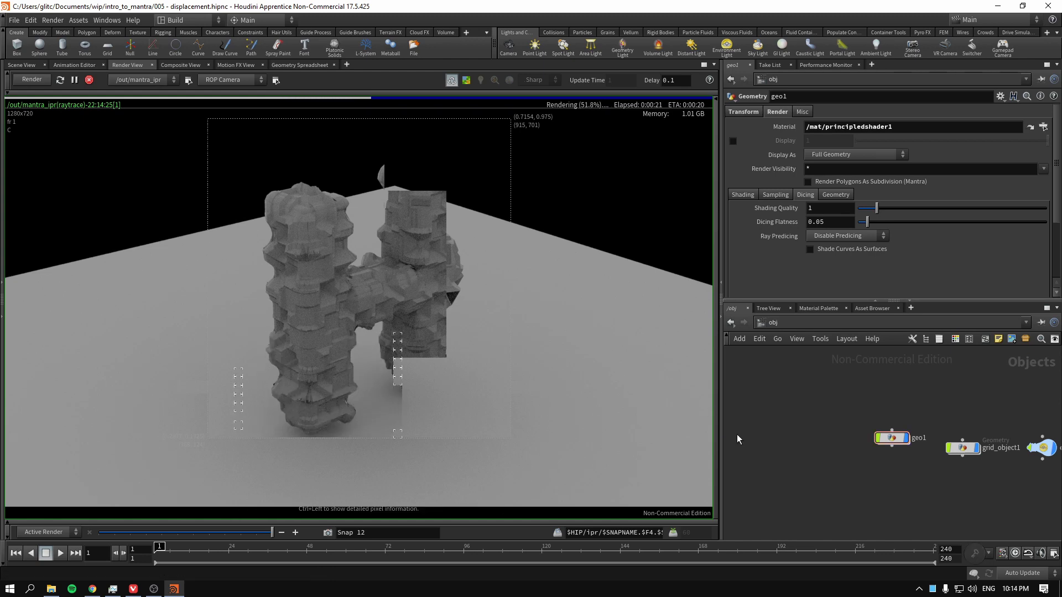
{"action": "mouse_move", "coordinate": [397, 350]}
{"action": "left_mouse_down"}
{"action": "mouse_move", "coordinate": [410, 343]}
{"action": "mouse_move", "coordinate": [420, 277]}
{"action": "mouse_move", "coordinate": [412, 183]}
{"action": "mouse_move", "coordinate": [462, 341]}
{"action": "mouse_move", "coordinate": [420, 303]}
{"action": "mouse_move", "coordinate": [434, 282]}
{"action": "left_mouse_up"}
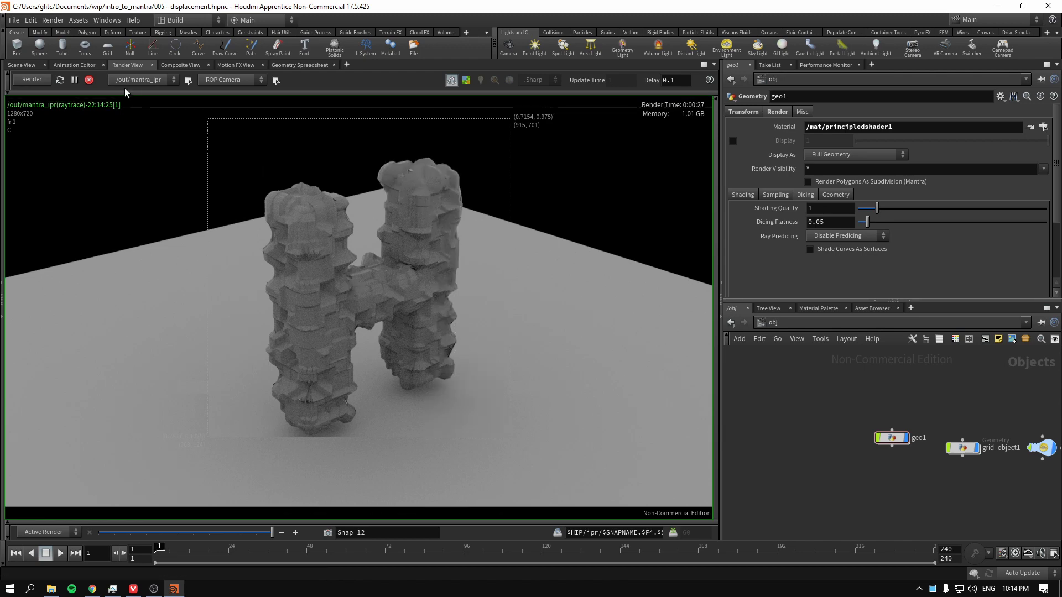
{"action": "left_click", "coordinate": [21, 66]}
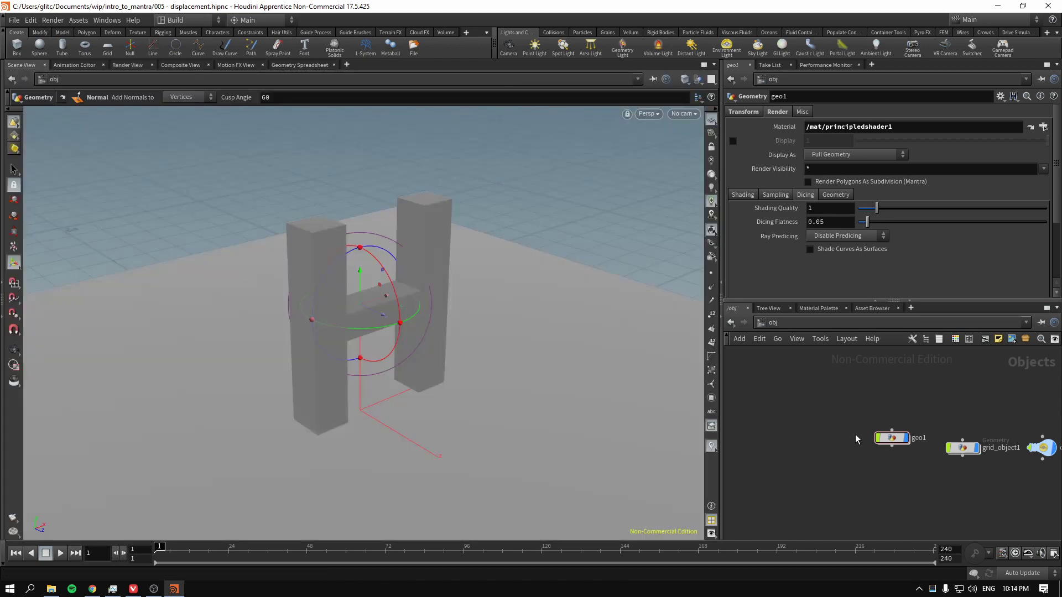
{"action": "double_click", "coordinate": [892, 437]}
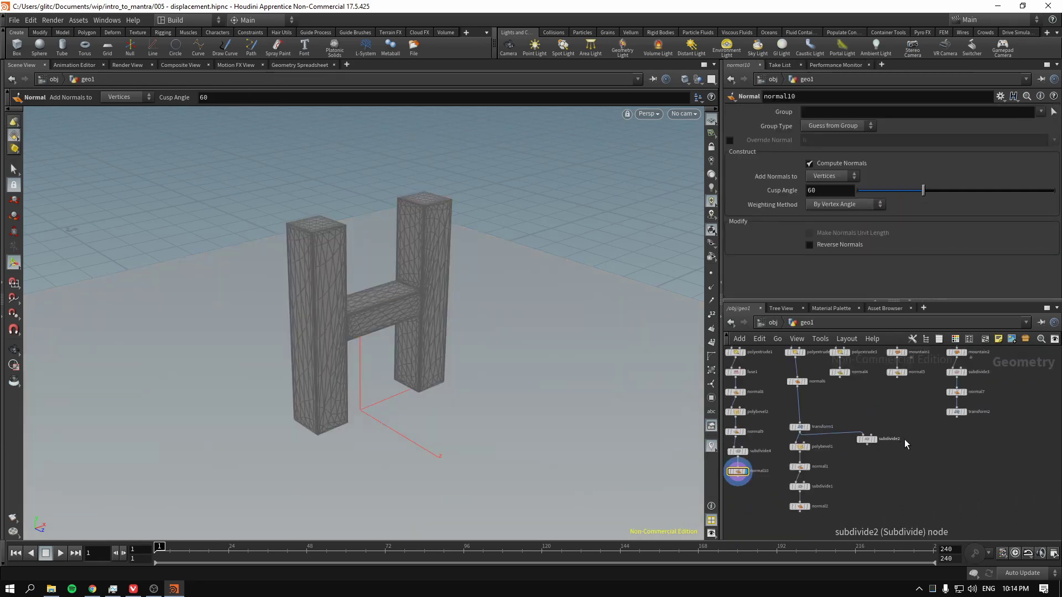
Step: Display and select only sphere2, recentring the network on the boulder nodes
{"action": "scroll", "coordinate": [907, 445], "scroll_direction": "up", "scroll_amount": 2}
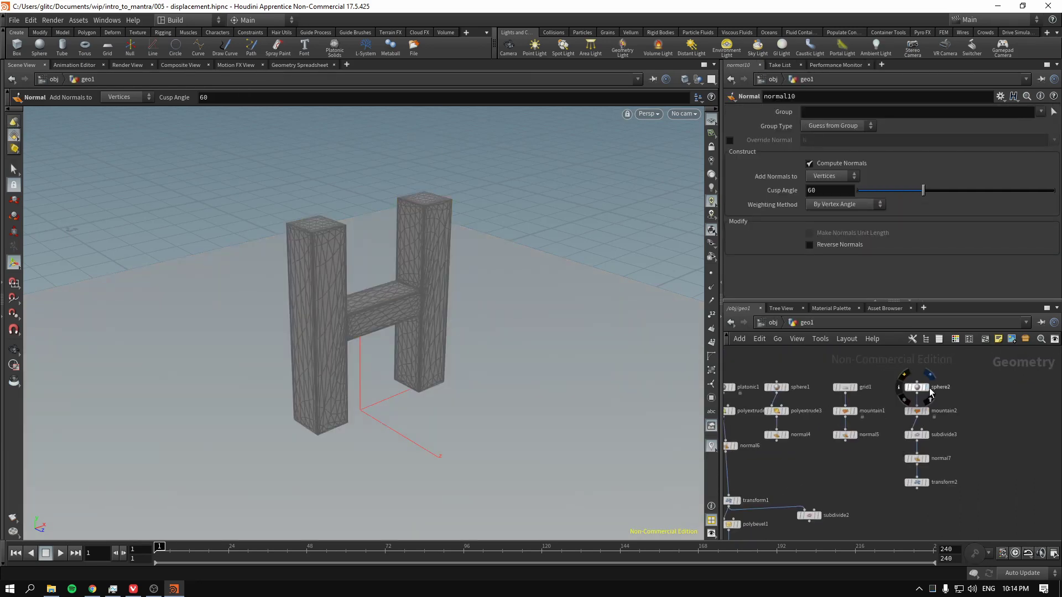
{"action": "left_click", "coordinate": [925, 388]}
{"action": "left_click_drag", "start_coordinate": [873, 354], "coordinate": [932, 411]}
{"action": "left_click", "coordinate": [916, 388]}
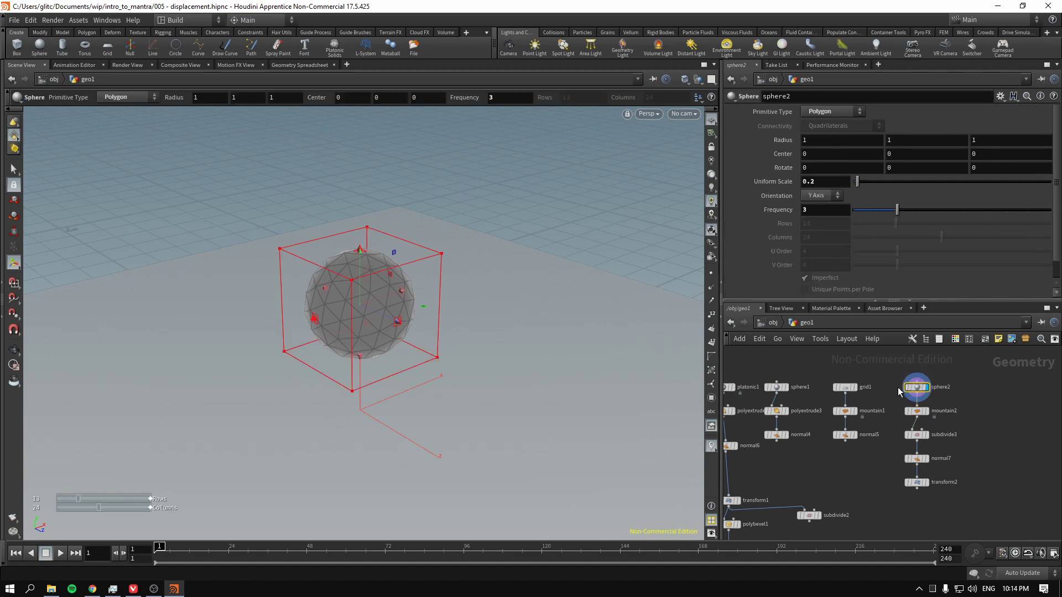
{"action": "scroll", "coordinate": [985, 427], "scroll_direction": "up", "scroll_amount": 1}
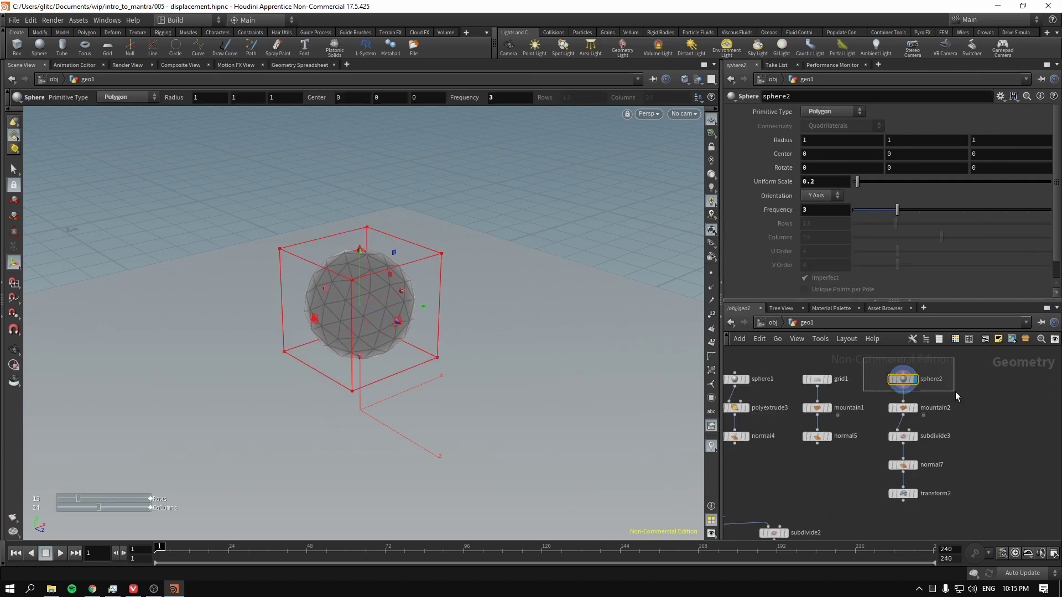
{"action": "middle_click_drag", "start_coordinate": [955, 391], "coordinate": [988, 411]}
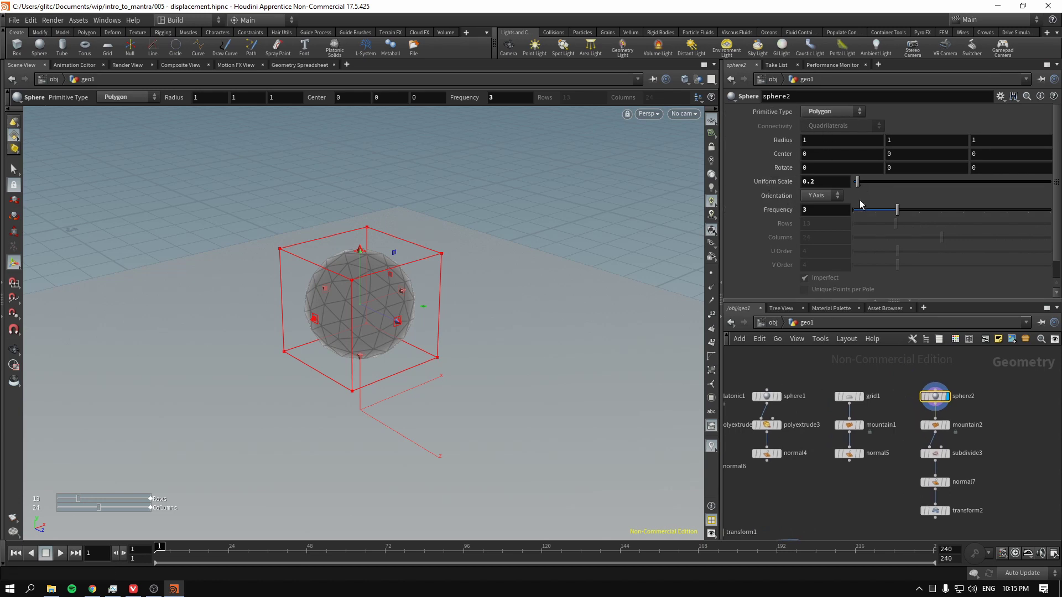
Step: Display mountain2, preview subdivide3, then show the boulder unsubdivided again
{"action": "key", "text": "Down"}
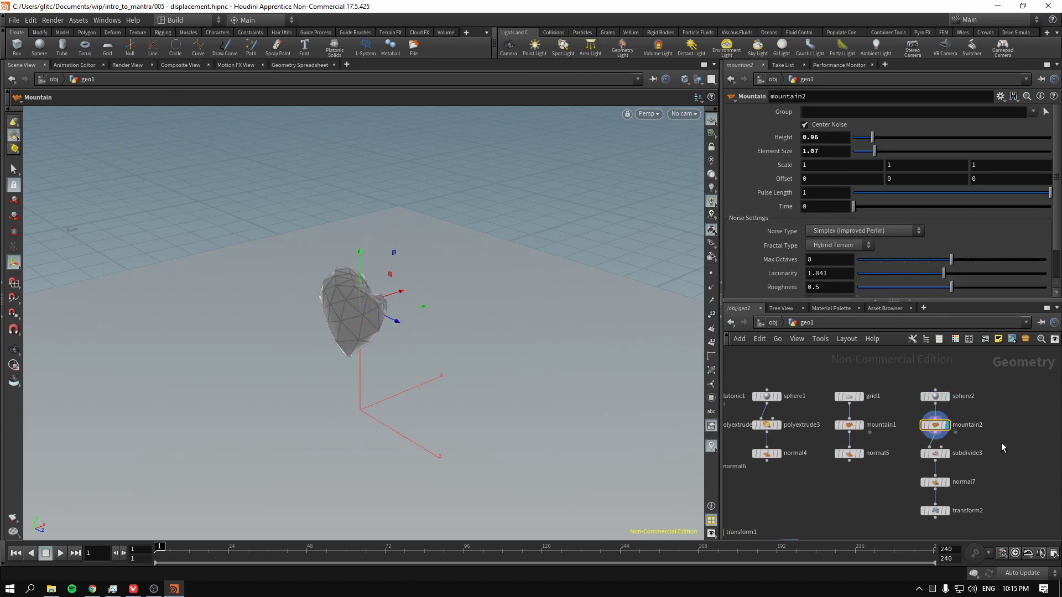
{"action": "left_click", "coordinate": [947, 453]}
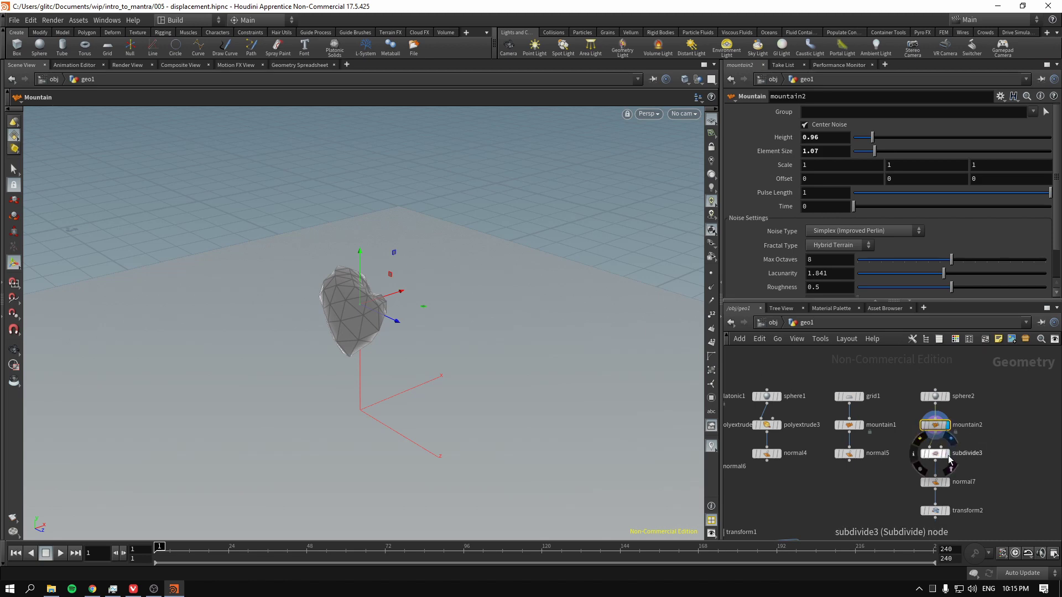
{"action": "left_click", "coordinate": [947, 425]}
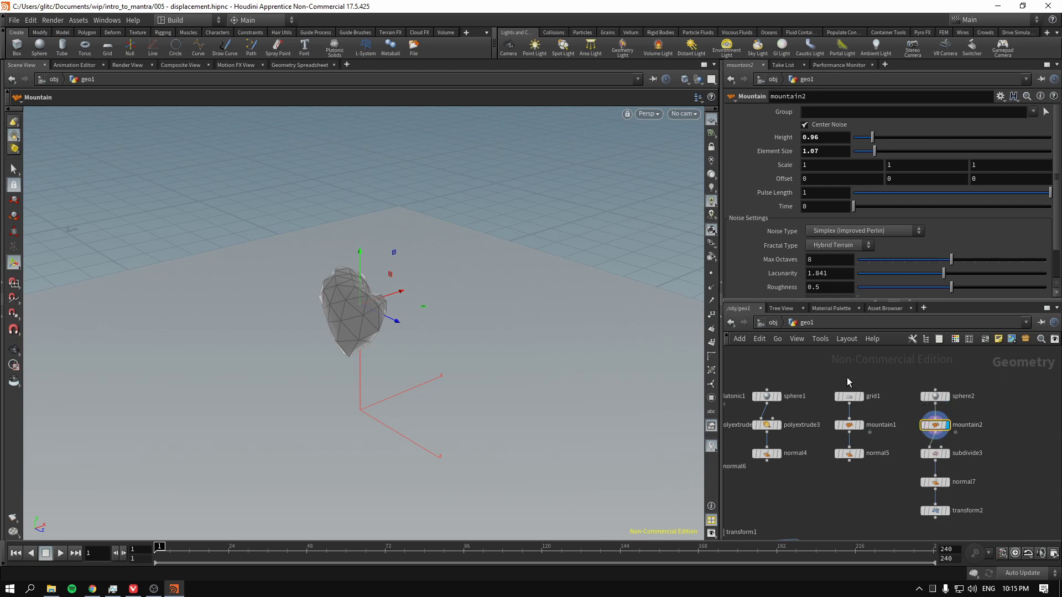
Step: Render the boulder in Mantra, then re-render it with the display/render flag on subdivide3
{"action": "left_click", "coordinate": [126, 65]}
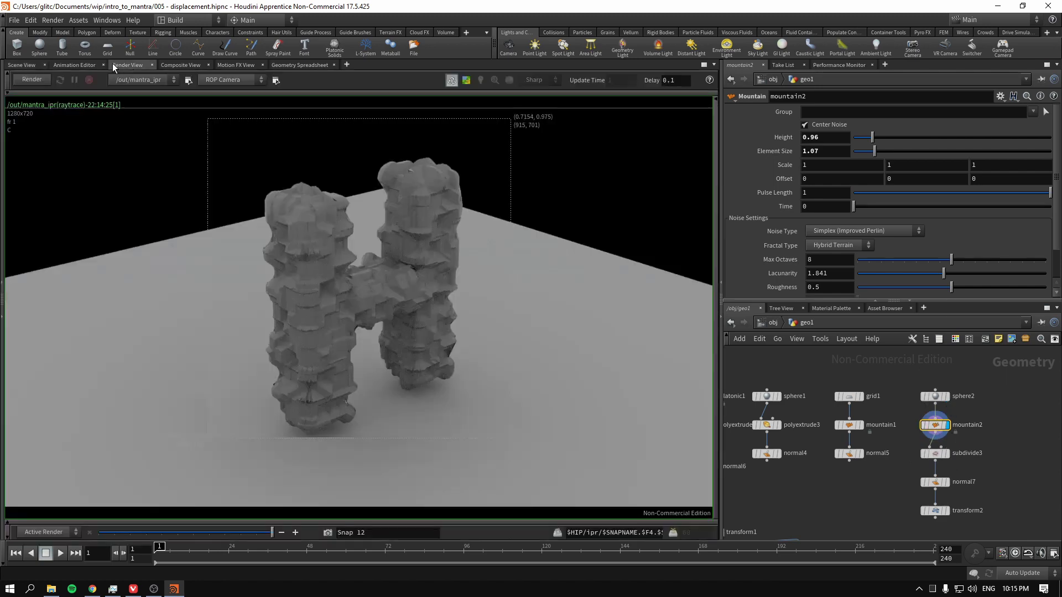
{"action": "left_click", "coordinate": [32, 79]}
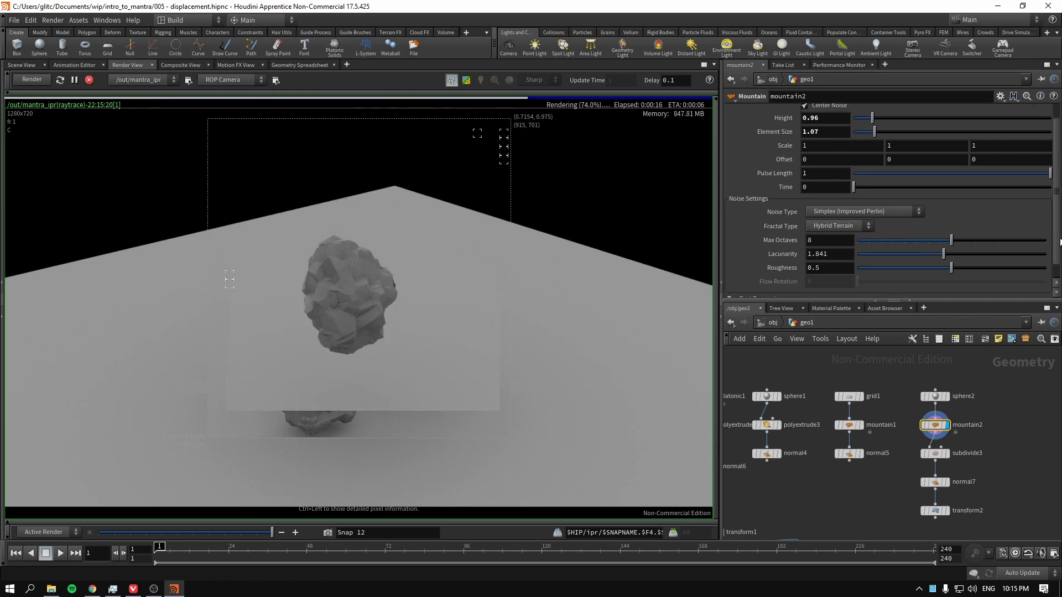
{"action": "middle_click_drag", "start_coordinate": [1012, 389], "coordinate": [1023, 385]}
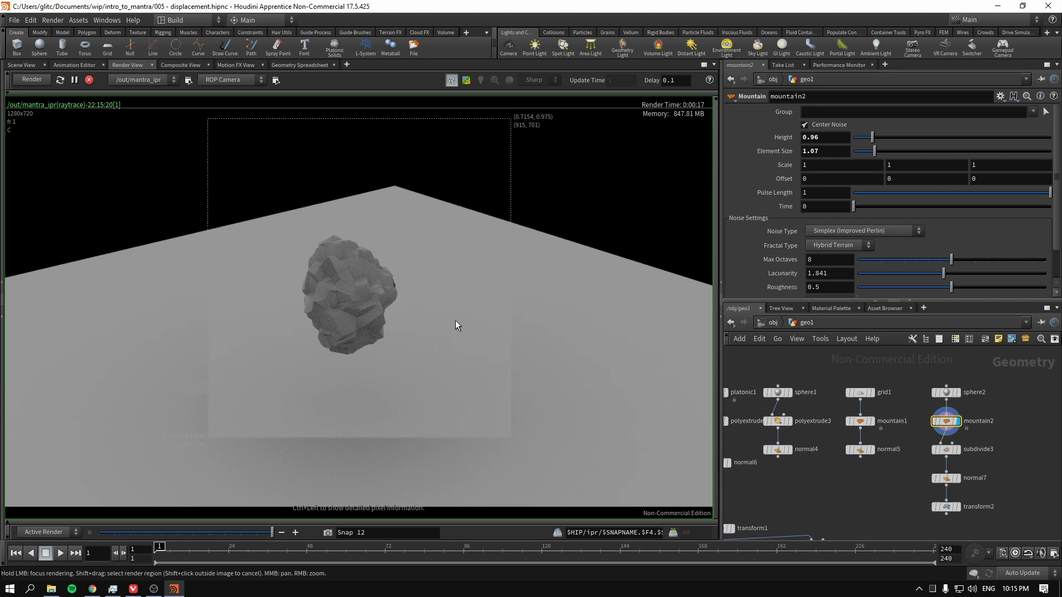
{"action": "scroll", "coordinate": [832, 499], "scroll_direction": "up", "scroll_amount": 2}
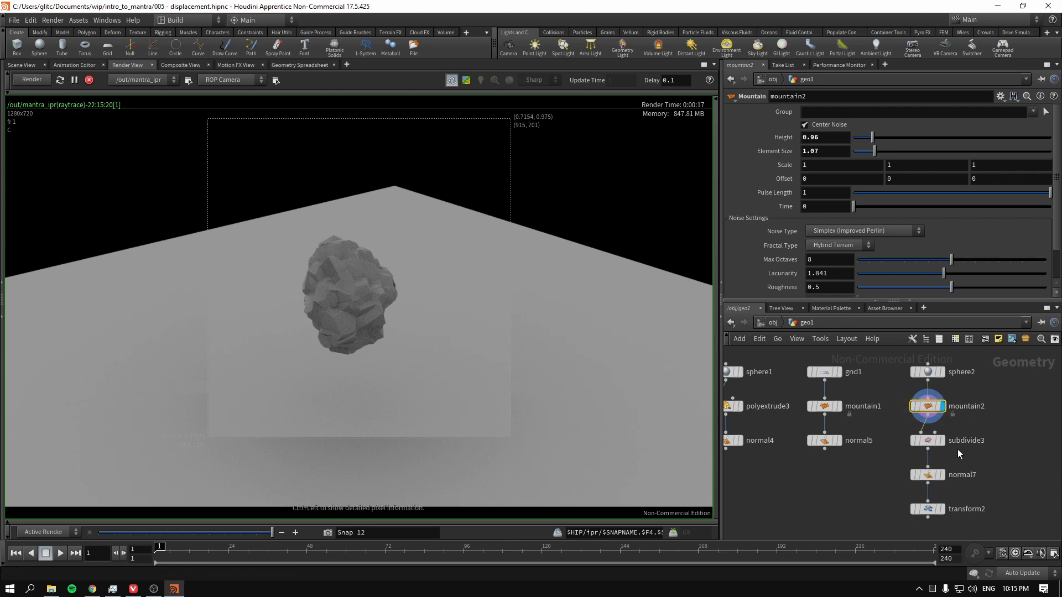
{"action": "mouse_move", "coordinate": [945, 446]}
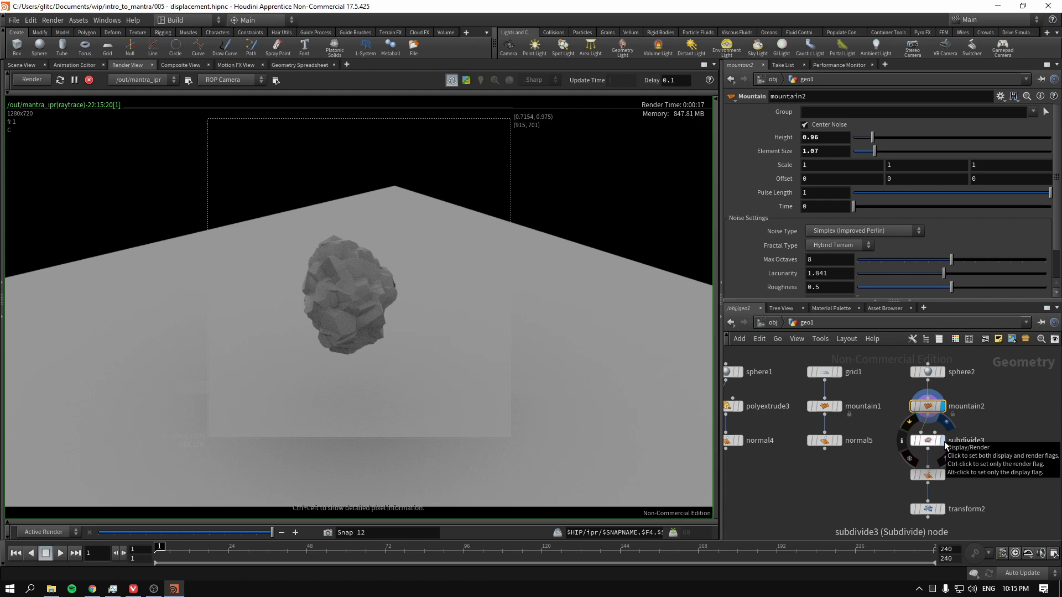
{"action": "left_click", "coordinate": [944, 441]}
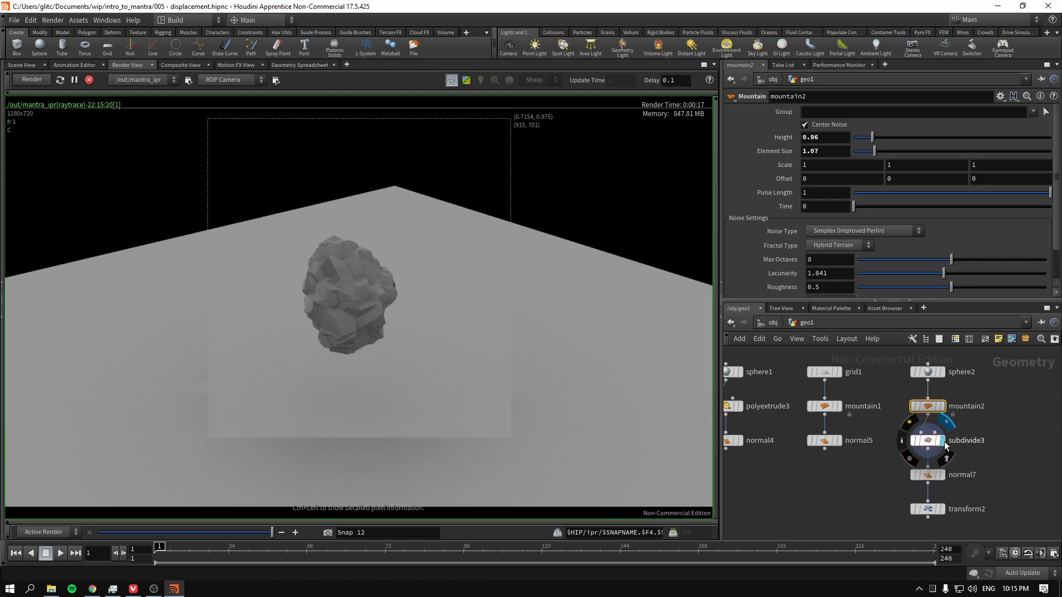
Step: Snapshot the subdivided render and compare it against a re-render of the unsubdivided boulder
{"action": "left_click", "coordinate": [328, 533]}
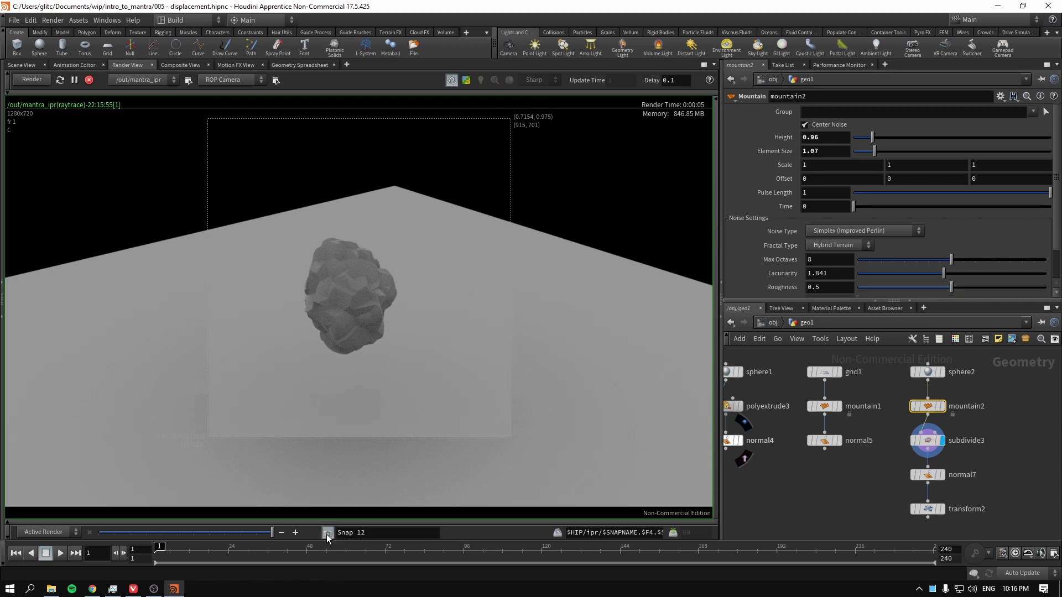
{"action": "left_click", "coordinate": [942, 406]}
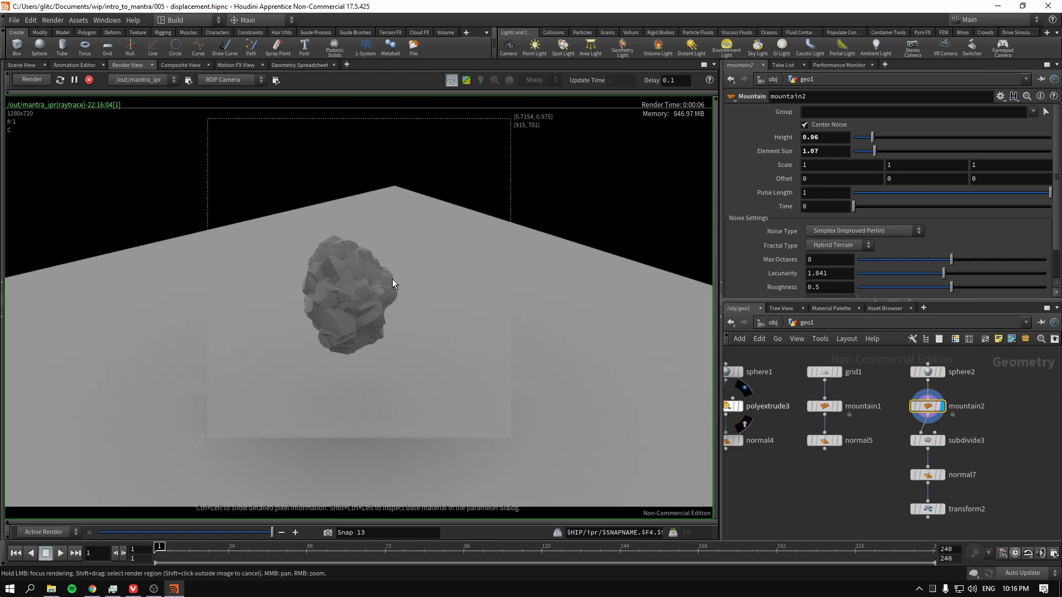
{"action": "left_click_drag", "start_coordinate": [265, 533], "coordinate": [260, 533]}
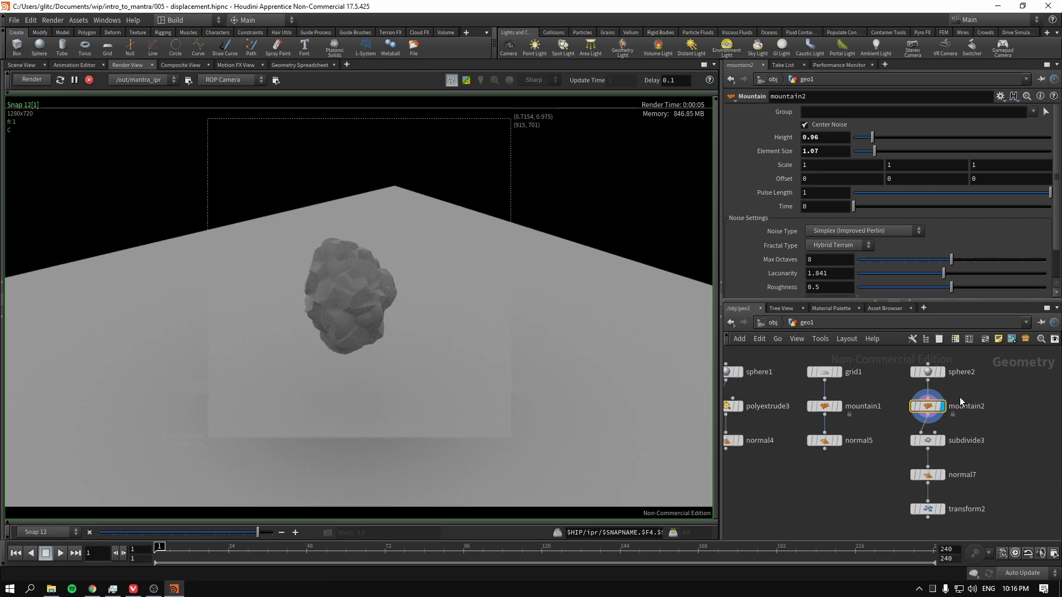
Step: Return to the live render and make normal7 the boulder's displayed output
{"action": "left_click", "coordinate": [943, 446]}
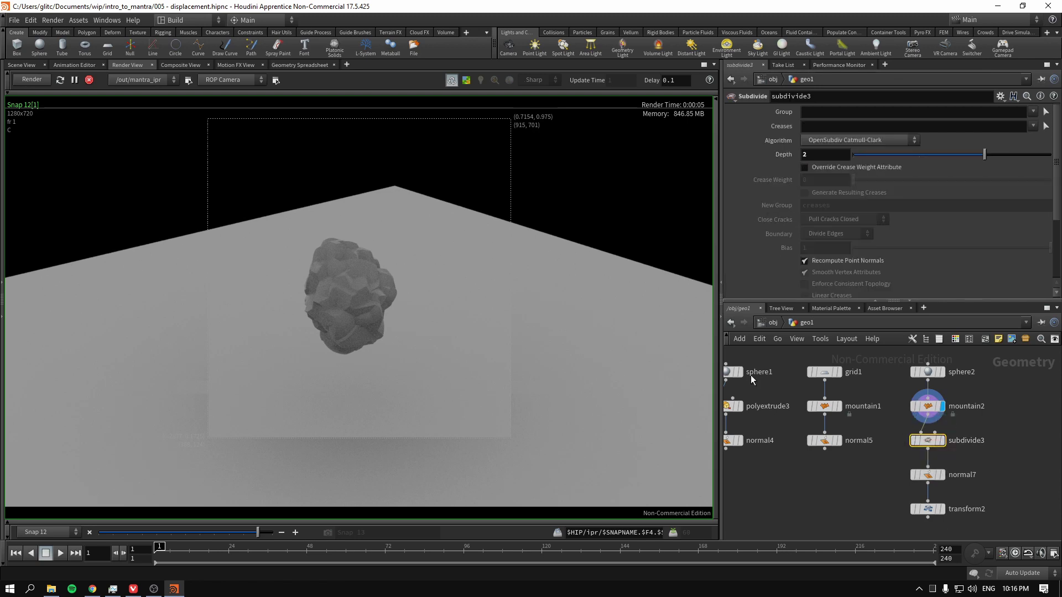
{"action": "left_click_drag", "start_coordinate": [260, 532], "coordinate": [278, 535]}
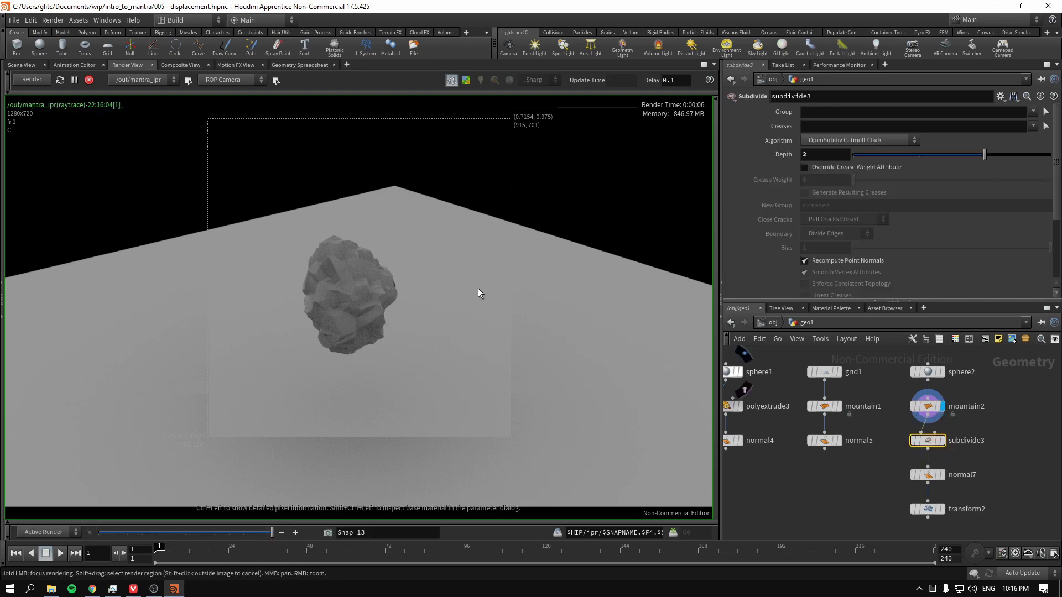
{"action": "left_click", "coordinate": [942, 474]}
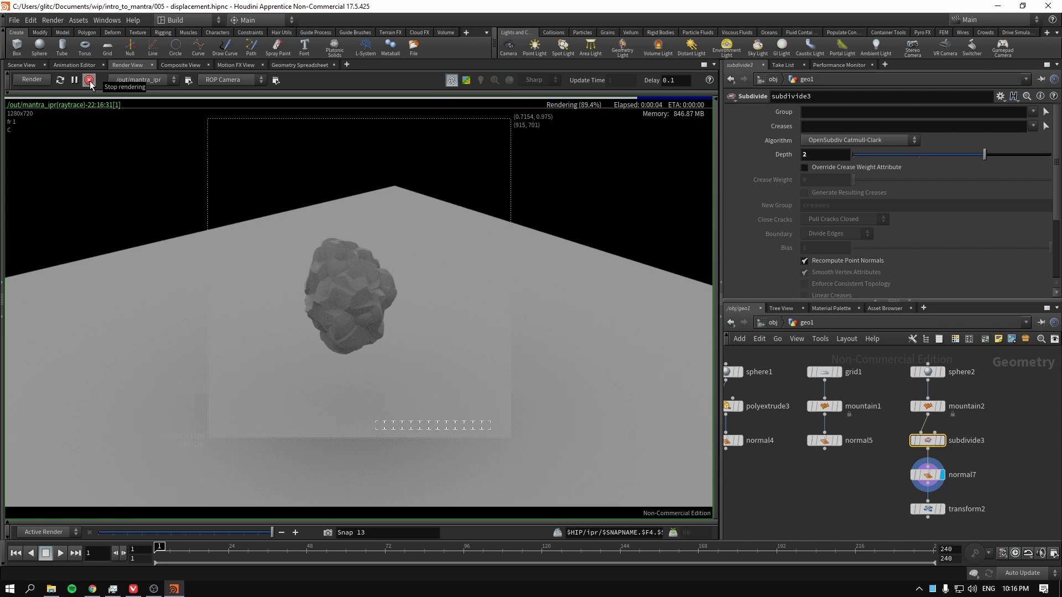
Step: Go to the /mat network and inspect the restpos1 and worleynoise1 nodes
{"action": "left_click", "coordinate": [767, 326]}
{"action": "left_click", "coordinate": [772, 322]}
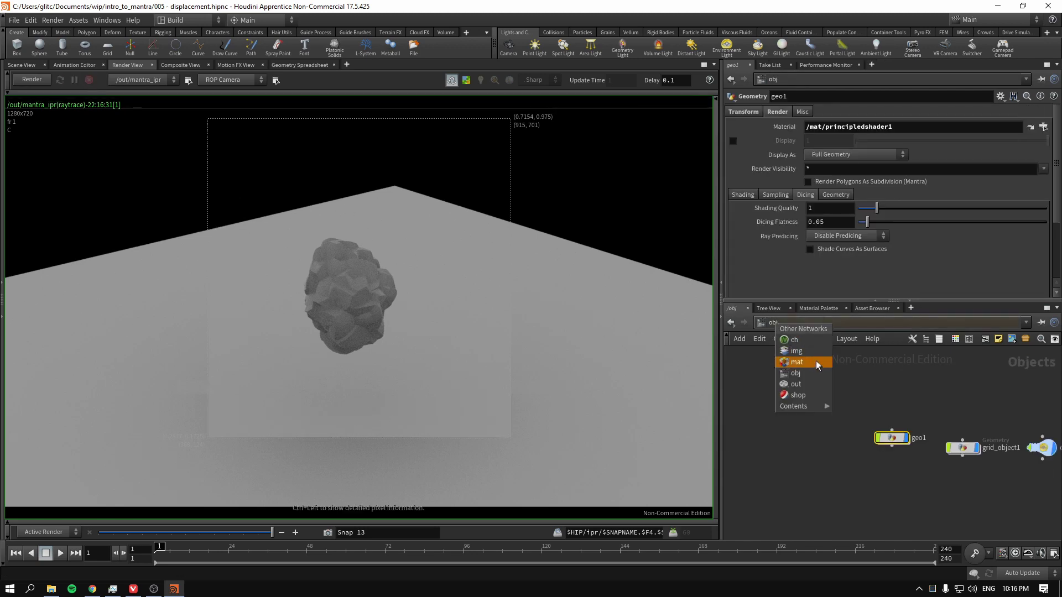
{"action": "left_click", "coordinate": [817, 363]}
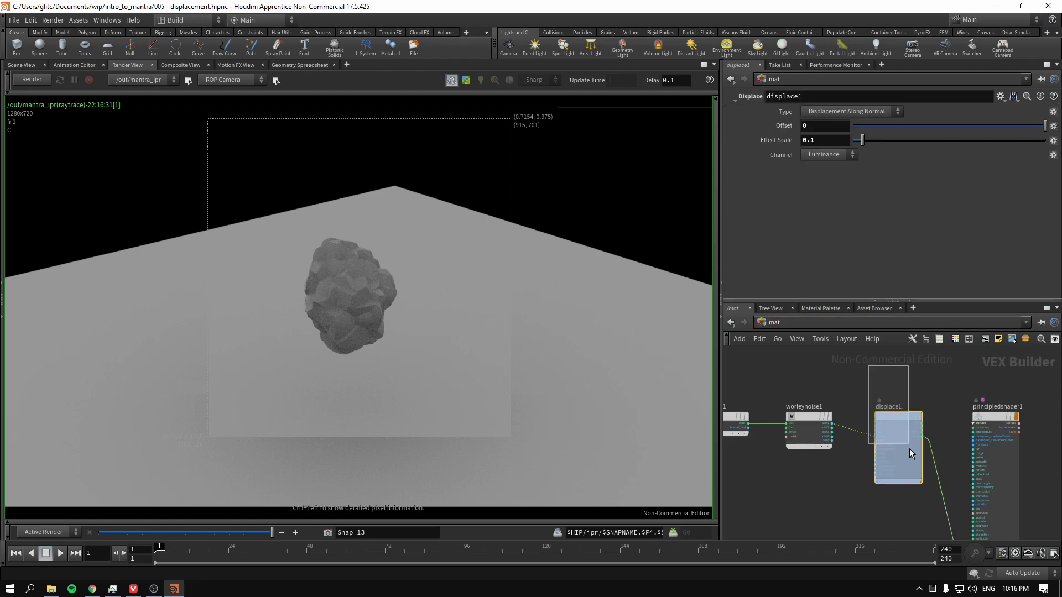
{"action": "middle_click_drag", "start_coordinate": [773, 495], "coordinate": [806, 480]}
{"action": "left_click", "coordinate": [804, 411]}
{"action": "left_click", "coordinate": [852, 426]}
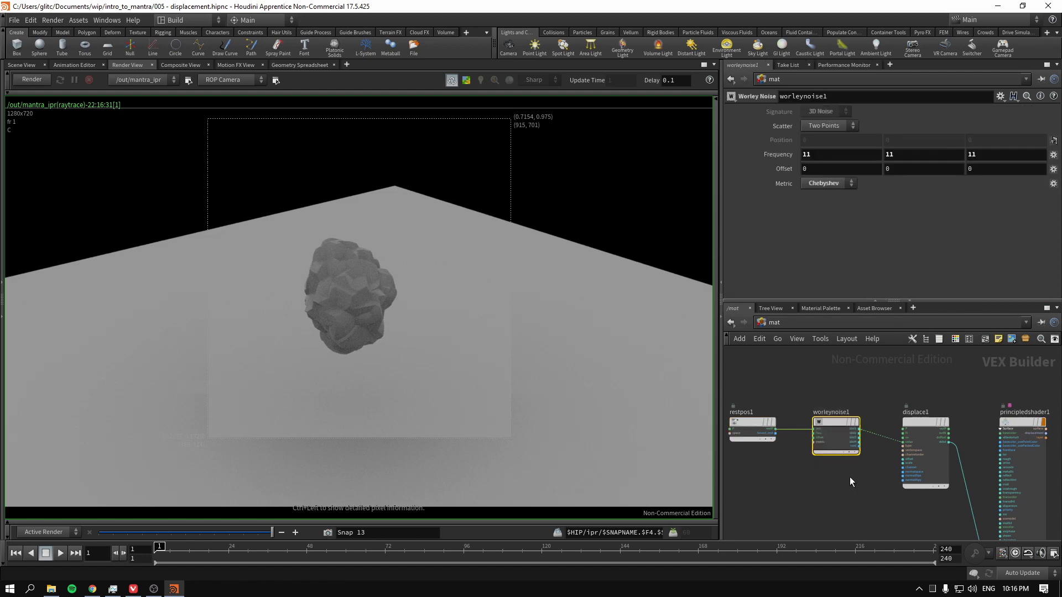
{"action": "left_click", "coordinate": [831, 485]}
Step: Add a Turbulent Noise node with amplitude 0.873, roughness 0.925 and turbulence 6
{"action": "key", "text": "Tab"}
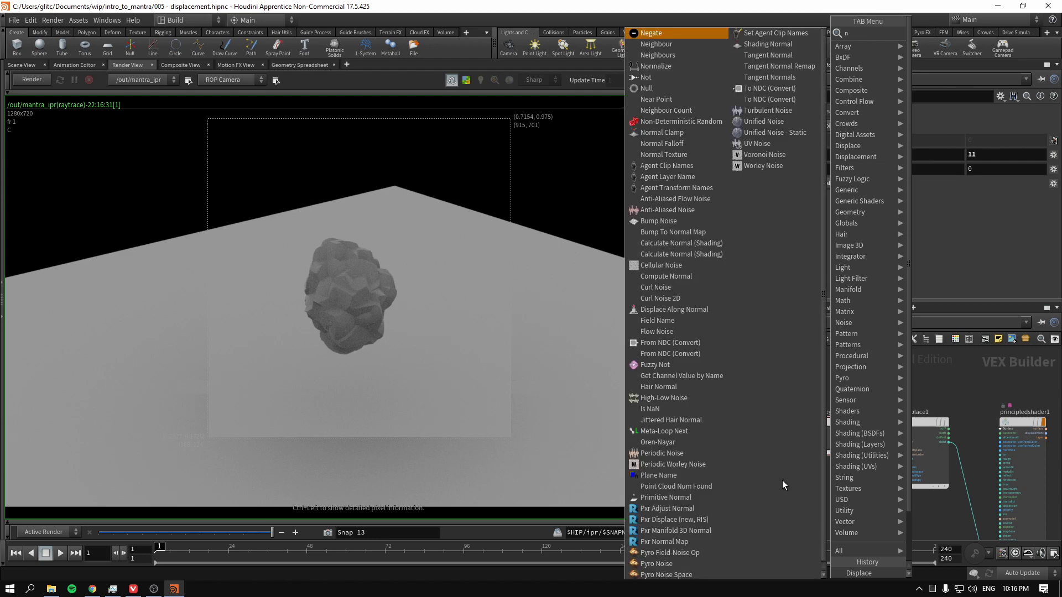
{"action": "type", "text": "noise"}
{"action": "left_click", "coordinate": [977, 177]}
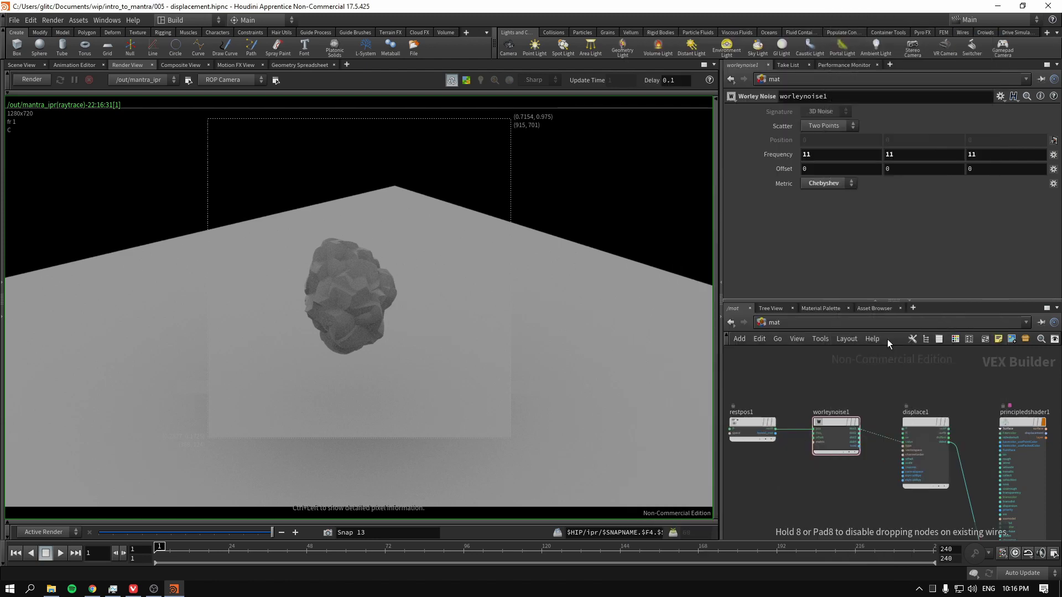
{"action": "left_click", "coordinate": [839, 493]}
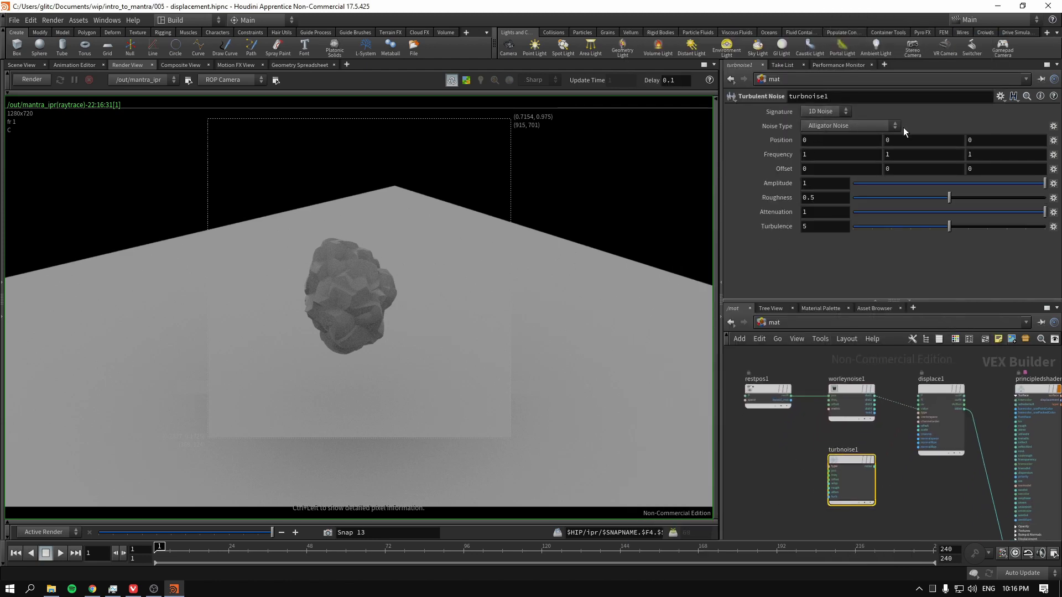
{"action": "left_click_drag", "start_coordinate": [949, 197], "coordinate": [1027, 187]}
{"action": "left_click", "coordinate": [960, 228]}
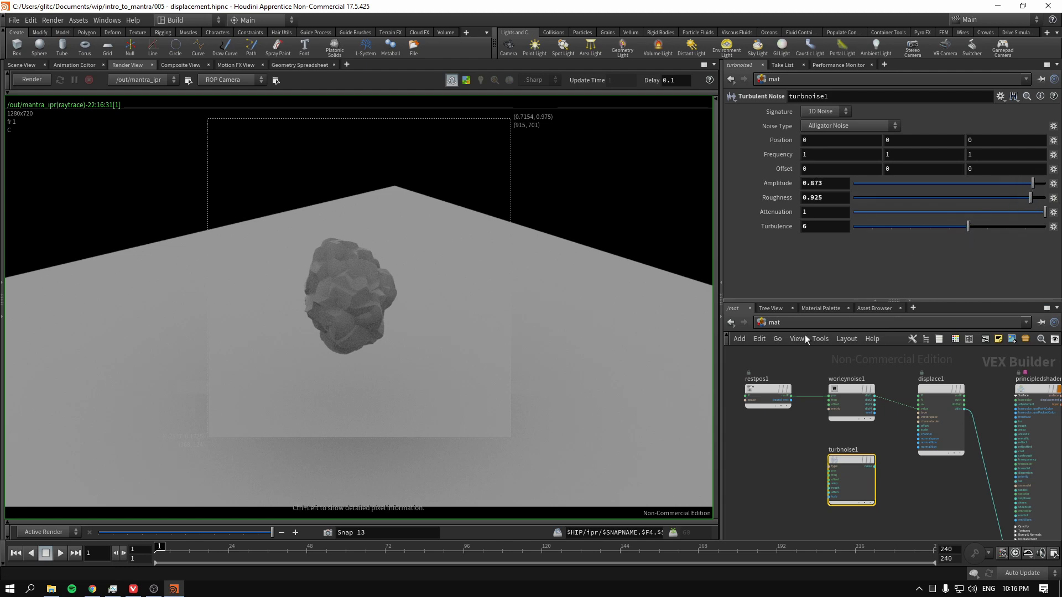
Step: Wire restpos1 into turbnoise1's pos and turbnoise1's noise into displace1's value, replacing Worley
{"action": "left_click", "coordinate": [792, 400]}
{"action": "scroll", "coordinate": [786, 431], "scroll_direction": "up", "scroll_amount": 3}
{"action": "left_click", "coordinate": [811, 455]}
{"action": "scroll", "coordinate": [766, 408], "scroll_direction": "down", "scroll_amount": 2}
{"action": "left_click", "coordinate": [772, 387]}
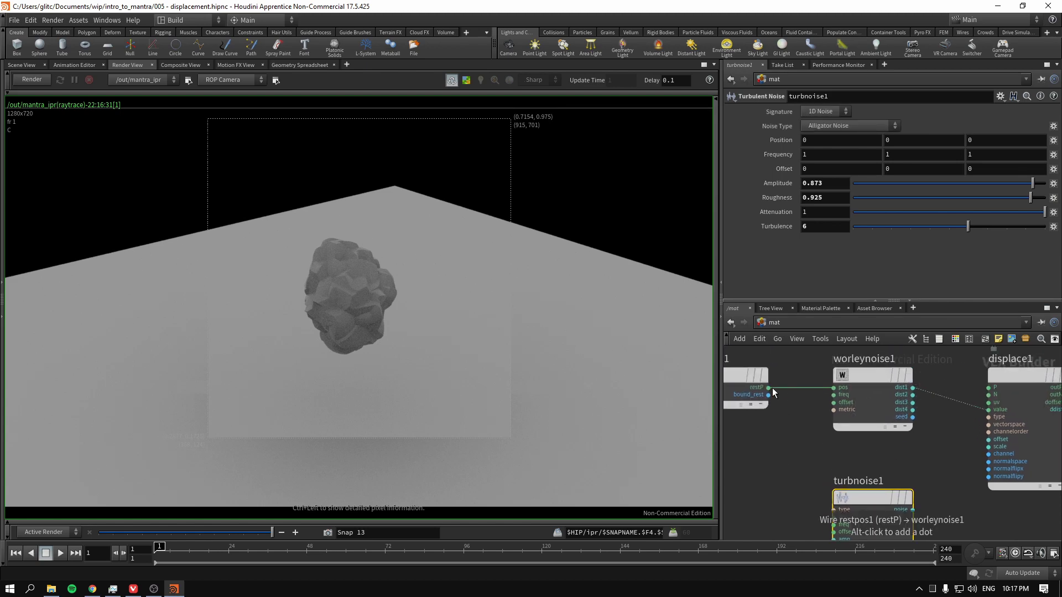
{"action": "scroll", "coordinate": [761, 439], "scroll_direction": "up", "scroll_amount": 2}
{"action": "left_click", "coordinate": [815, 466]}
{"action": "scroll", "coordinate": [825, 517], "scroll_direction": "down", "scroll_amount": 2}
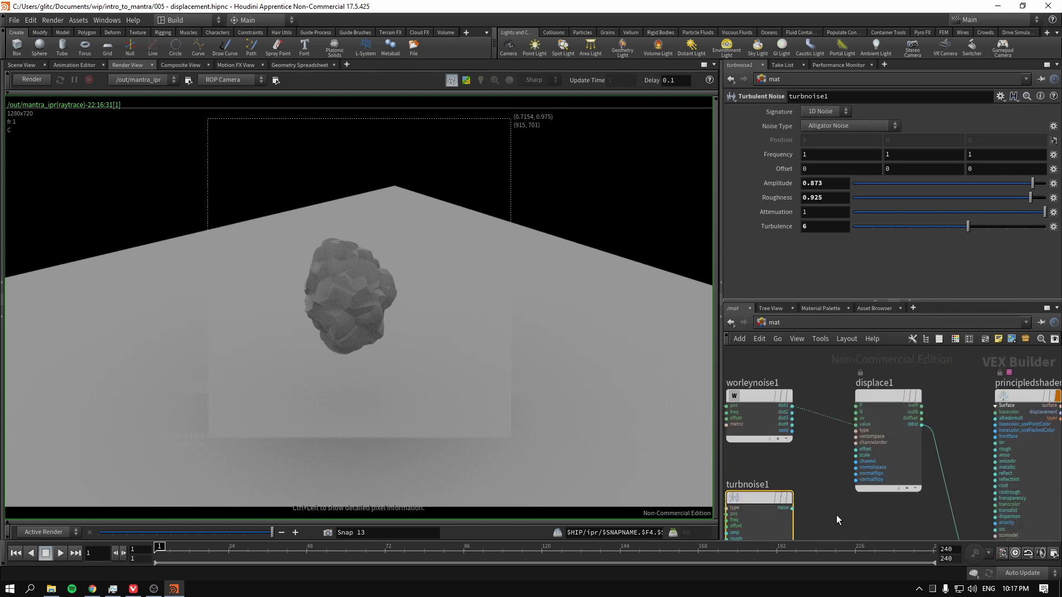
{"action": "left_click", "coordinate": [795, 485]}
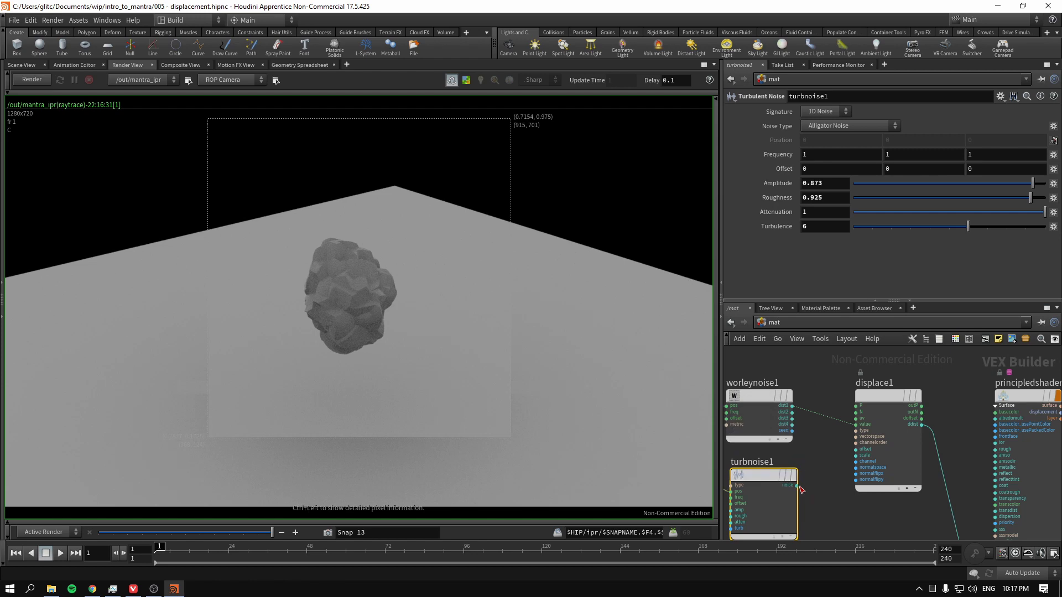
{"action": "left_click", "coordinate": [856, 424]}
Step: Check the principledshader's displacement inputs, then review turbnoise1's settings
{"action": "middle_click_drag", "start_coordinate": [924, 505], "coordinate": [838, 434]}
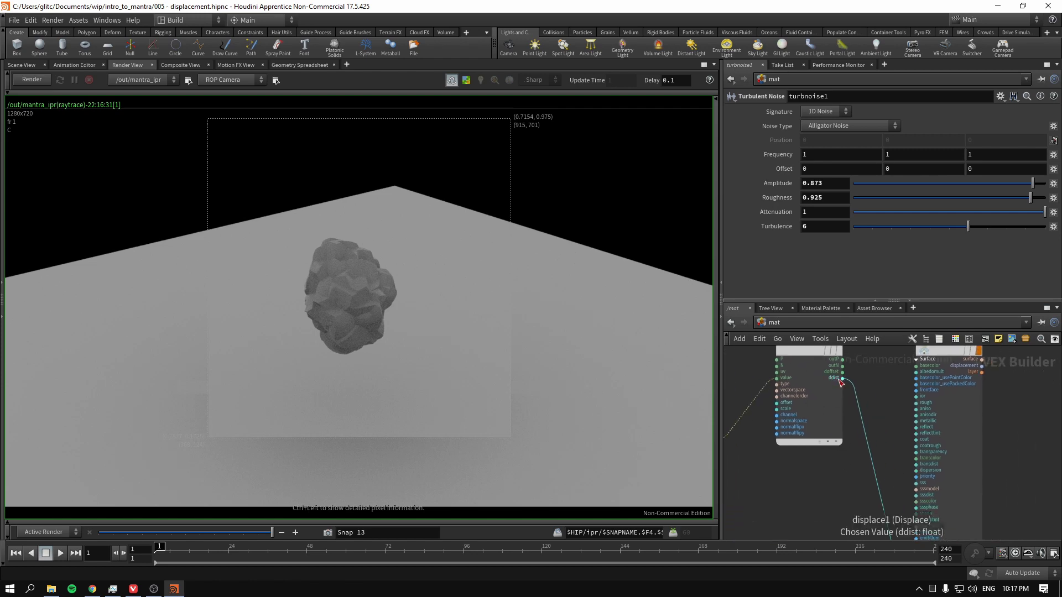
{"action": "middle_click_drag", "start_coordinate": [790, 490], "coordinate": [806, 502]}
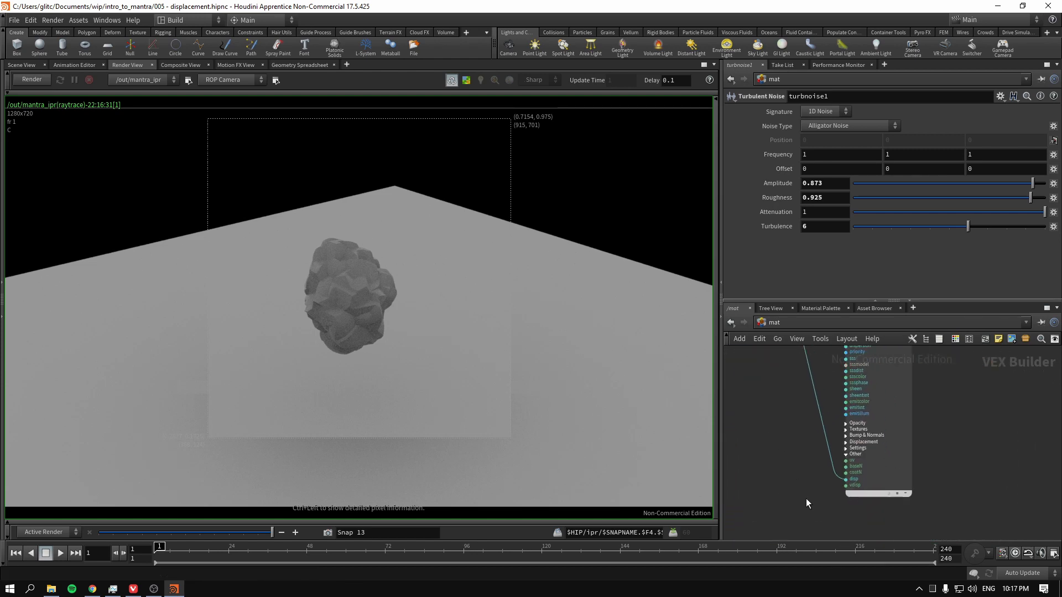
{"action": "left_click", "coordinate": [865, 492]}
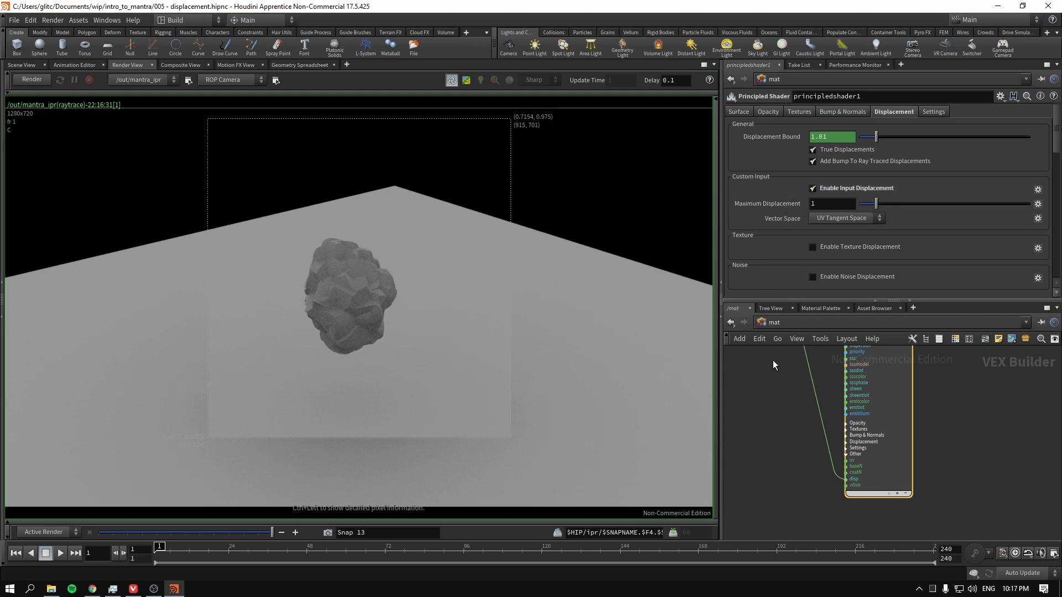
{"action": "middle_click_drag", "start_coordinate": [772, 360], "coordinate": [870, 512]}
{"action": "left_click", "coordinate": [760, 468]}
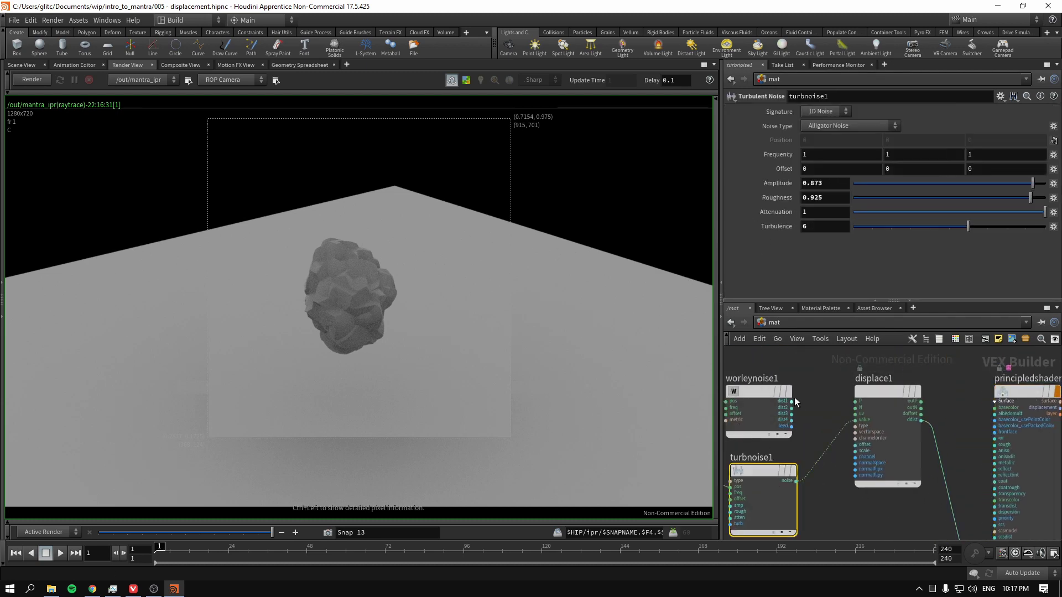
{"action": "middle_click_drag", "start_coordinate": [798, 390], "coordinate": [849, 382]}
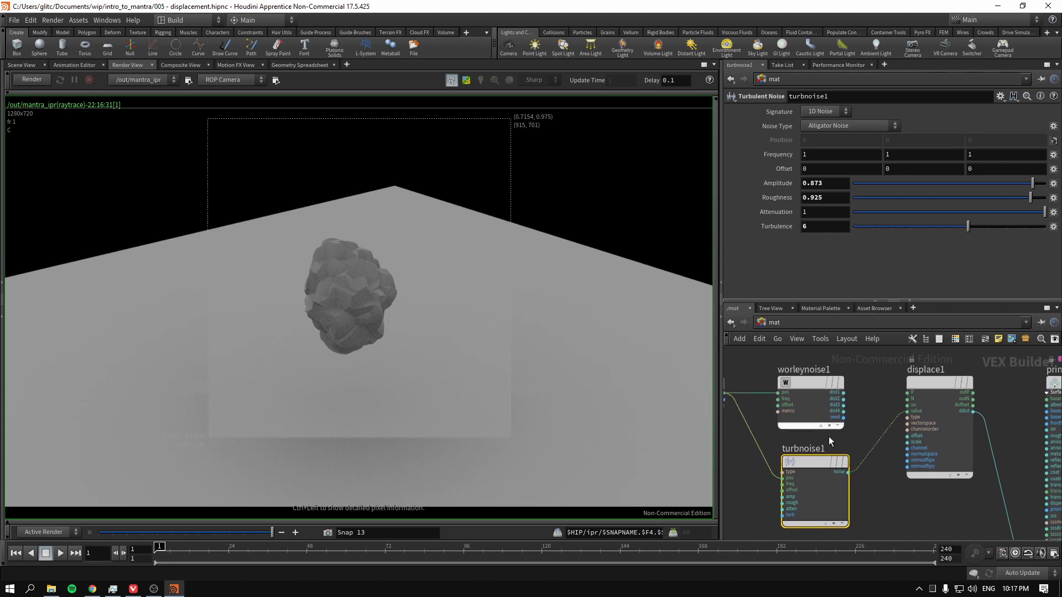
Step: Start a new Mantra render of the turbulent-displaced boulder, diving into geo1 and back to /obj
{"action": "left_click", "coordinate": [32, 80]}
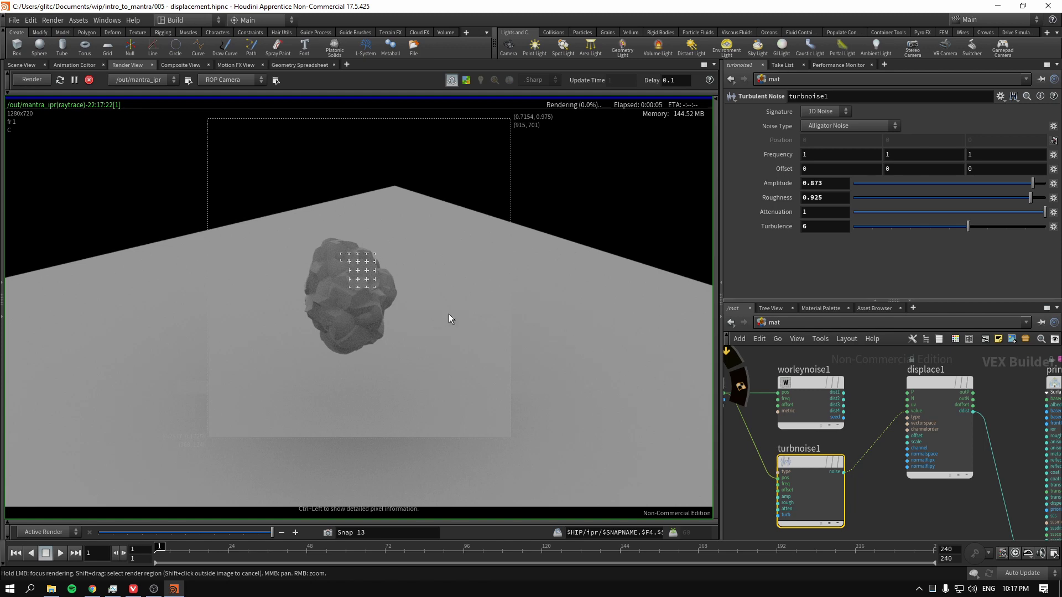
{"action": "left_click", "coordinate": [772, 323]}
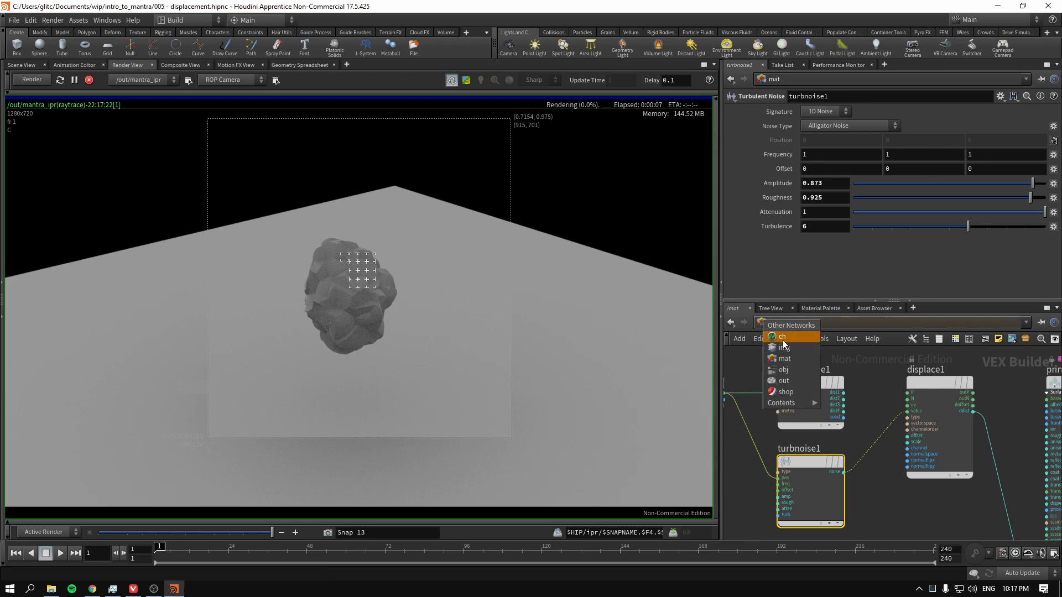
{"action": "left_click", "coordinate": [794, 369]}
{"action": "double_click", "coordinate": [891, 440]}
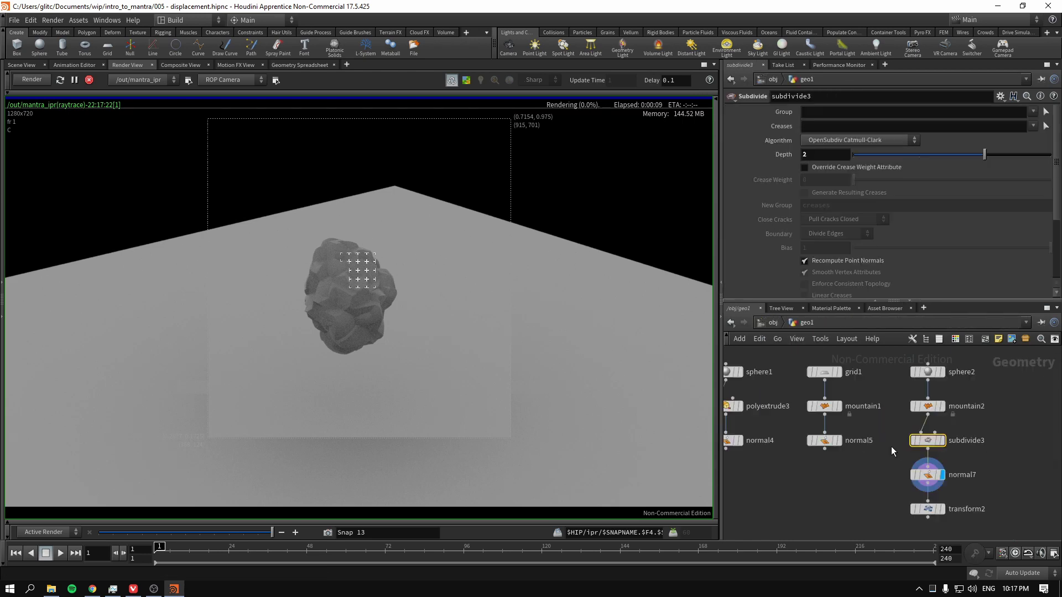
{"action": "left_click", "coordinate": [768, 324]}
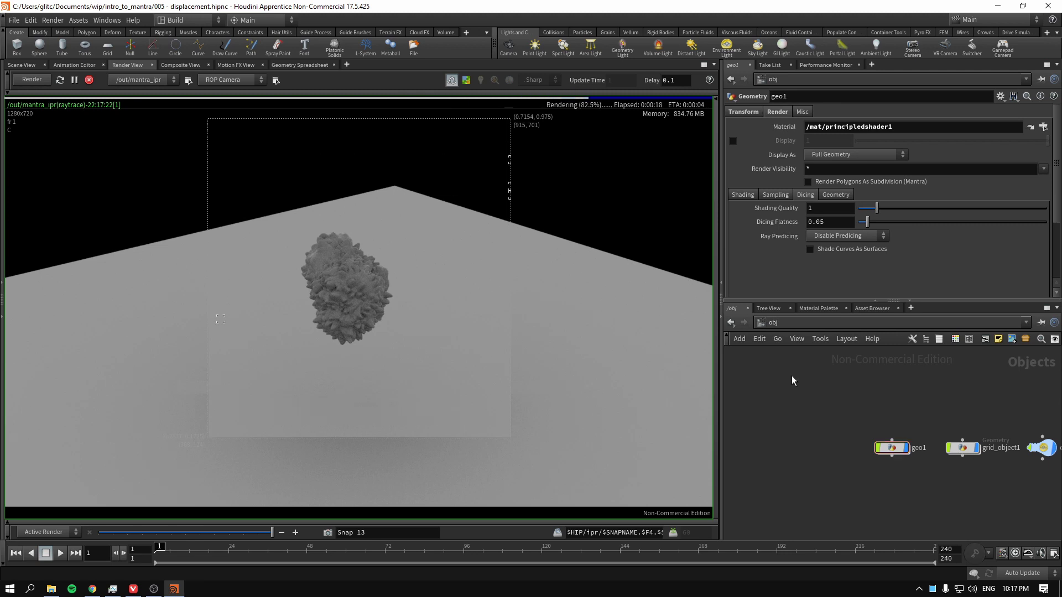
Step: While the render finishes, dive into geo1 and inspect the polybevel2 node
{"action": "left_click", "coordinate": [868, 421]}
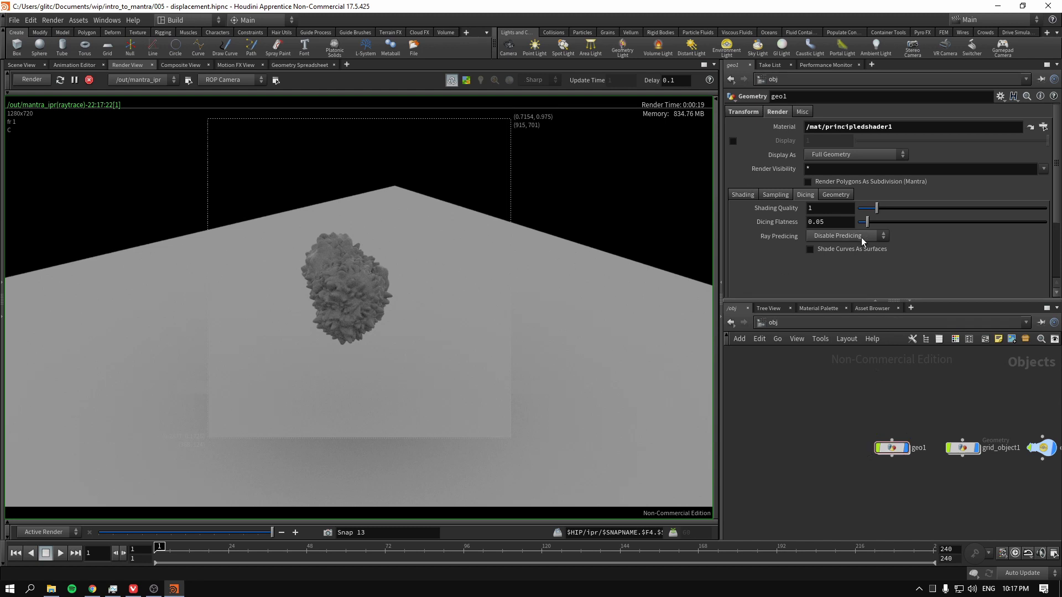
{"action": "double_click", "coordinate": [888, 448]}
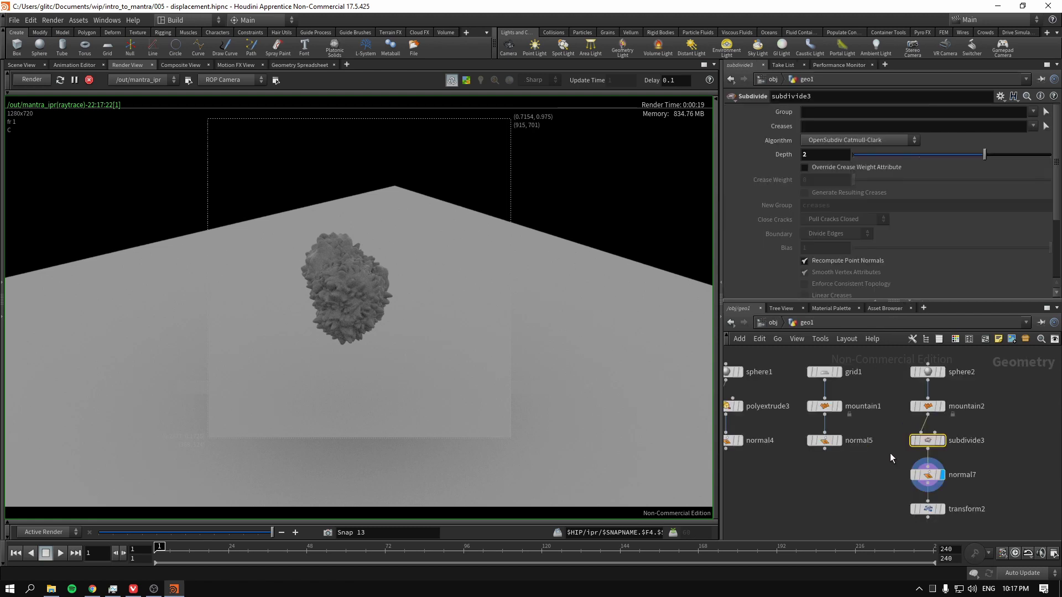
{"action": "middle_click_drag", "start_coordinate": [784, 493], "coordinate": [1041, 463]}
{"action": "left_click", "coordinate": [837, 478]}
{"action": "middle_click_drag", "start_coordinate": [884, 508], "coordinate": [906, 458]}
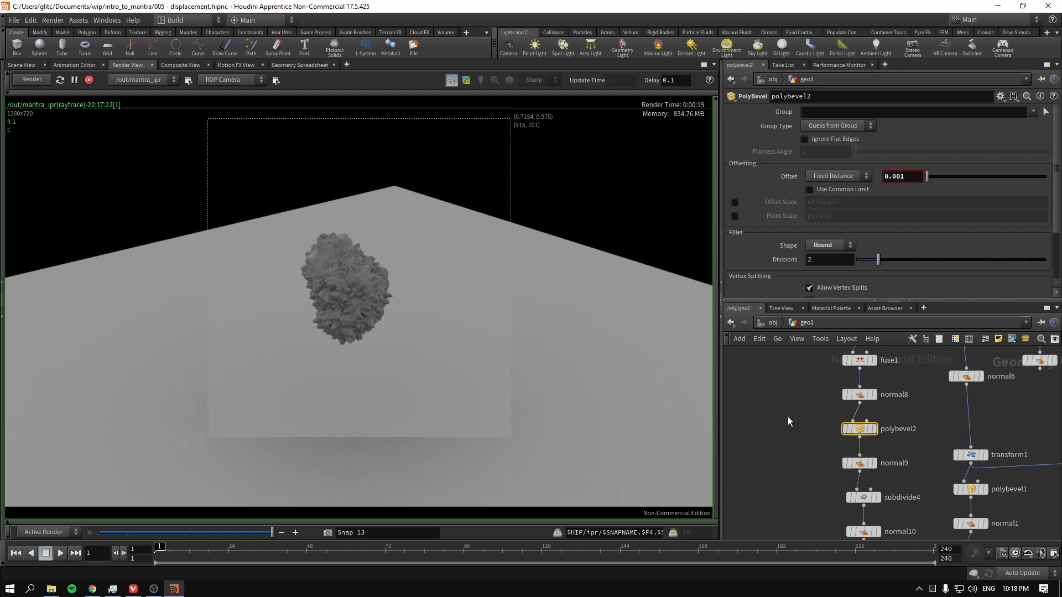
Step: Back at /obj, select geo1 and grid_object1 together and nudge them slightly left
{"action": "left_click", "coordinate": [774, 323]}
{"action": "key", "text": "h"}
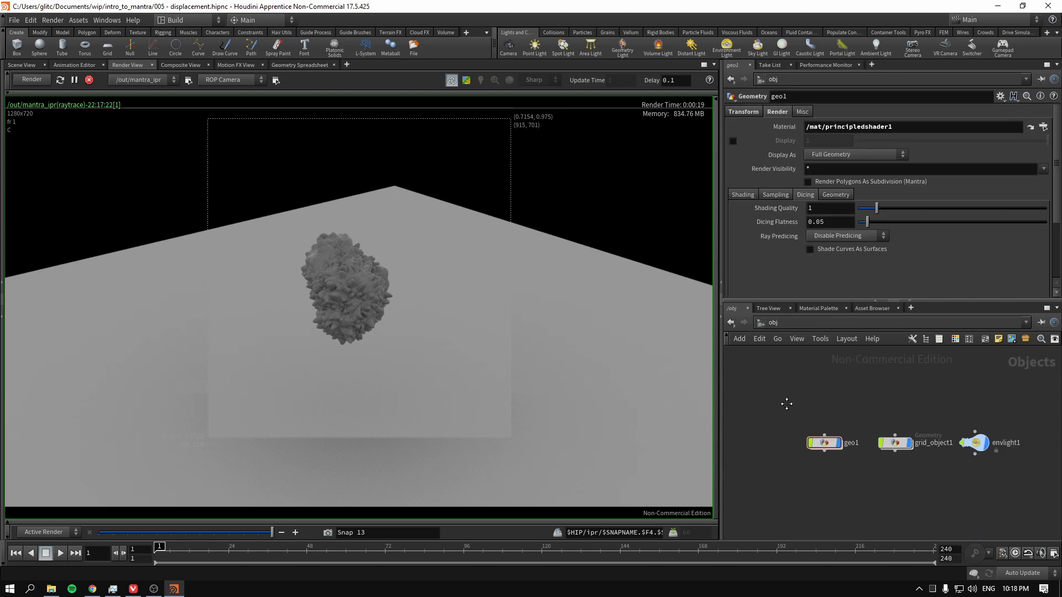
{"action": "left_click", "coordinate": [894, 447], "text": "shift"}
{"action": "left_click_drag", "start_coordinate": [895, 447], "coordinate": [887, 447]}
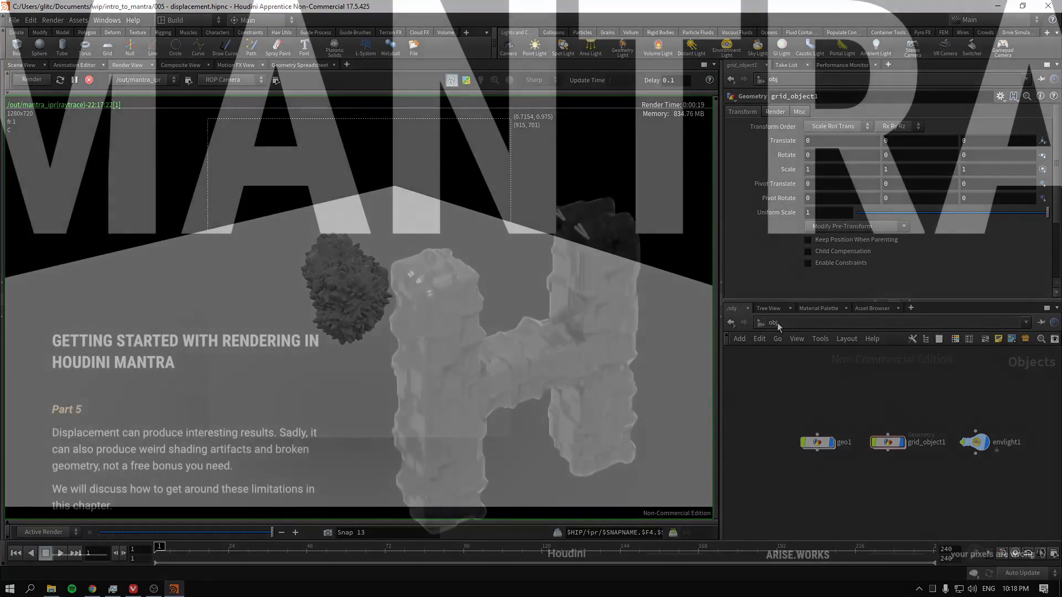